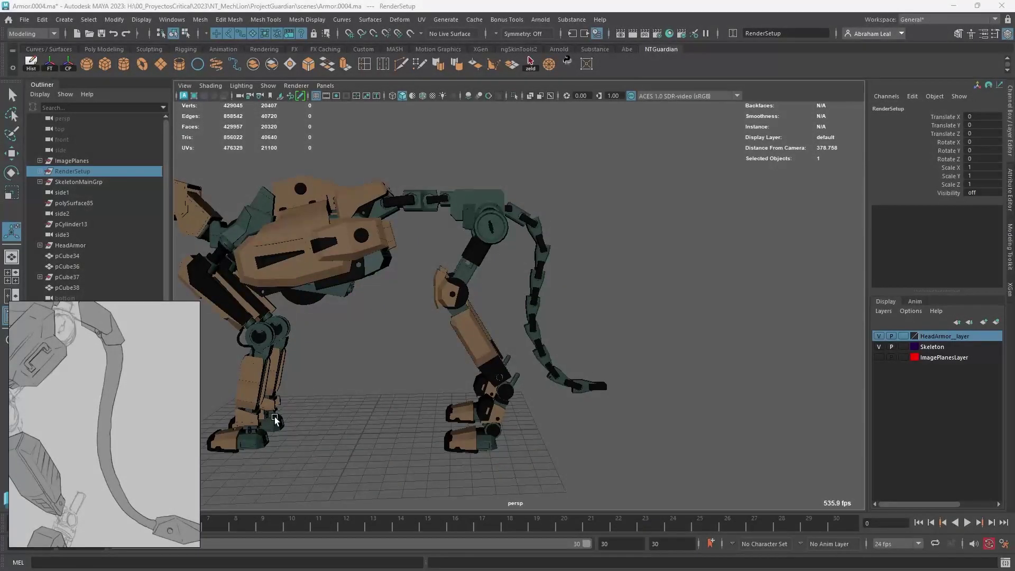
- Examine the mech's segmented tail in perspective and compare it with the tail armor shapes in the reference sketch
right_click_drag(317, 354, 1, 365, "alt")
scroll(121, 376, "down", 2)
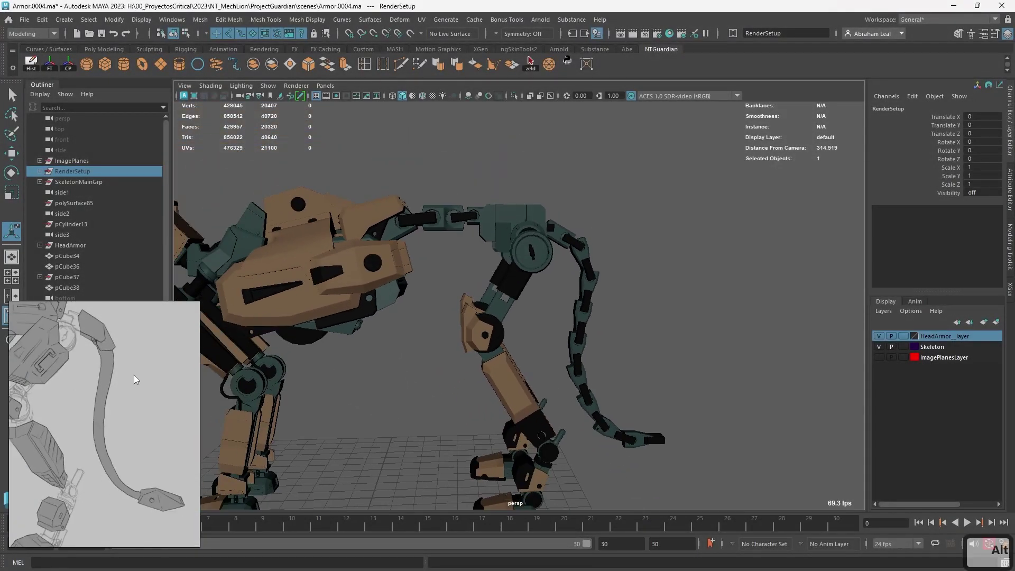
scroll(147, 375, "up", 2)
scroll(138, 412, "down", 2)
scroll(109, 385, "down", 2)
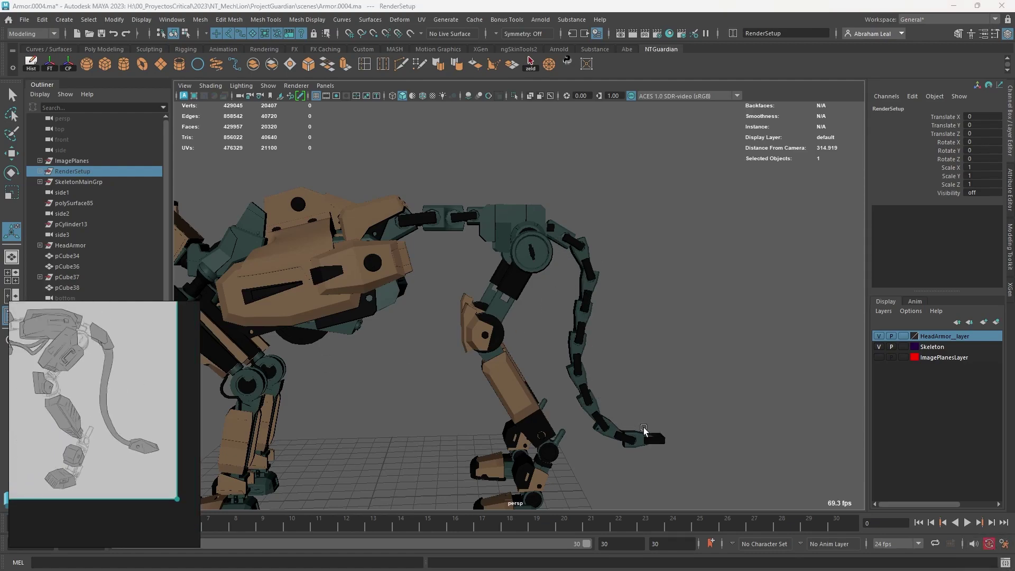
scroll(104, 388, "up", 3)
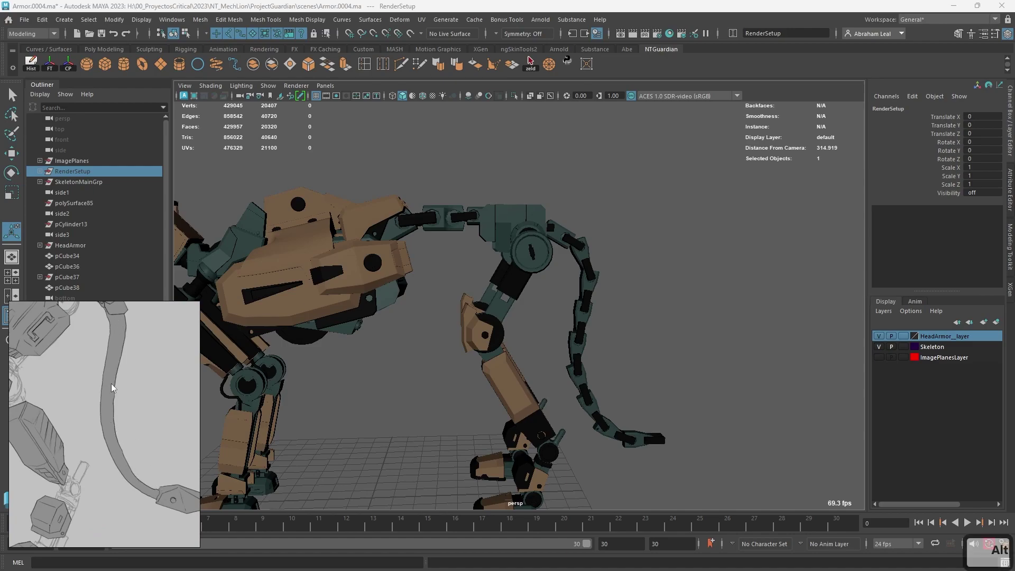
scroll(105, 357, "down", 2)
scroll(106, 353, "up", 3)
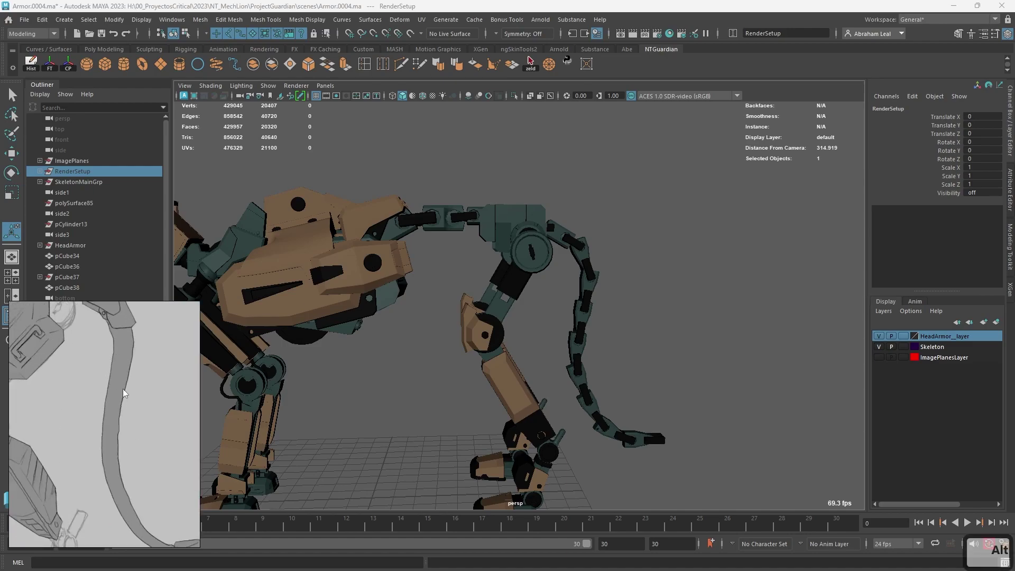
scroll(113, 347, "down", 2)
scroll(113, 347, "up", 3)
scroll(126, 340, "down", 2)
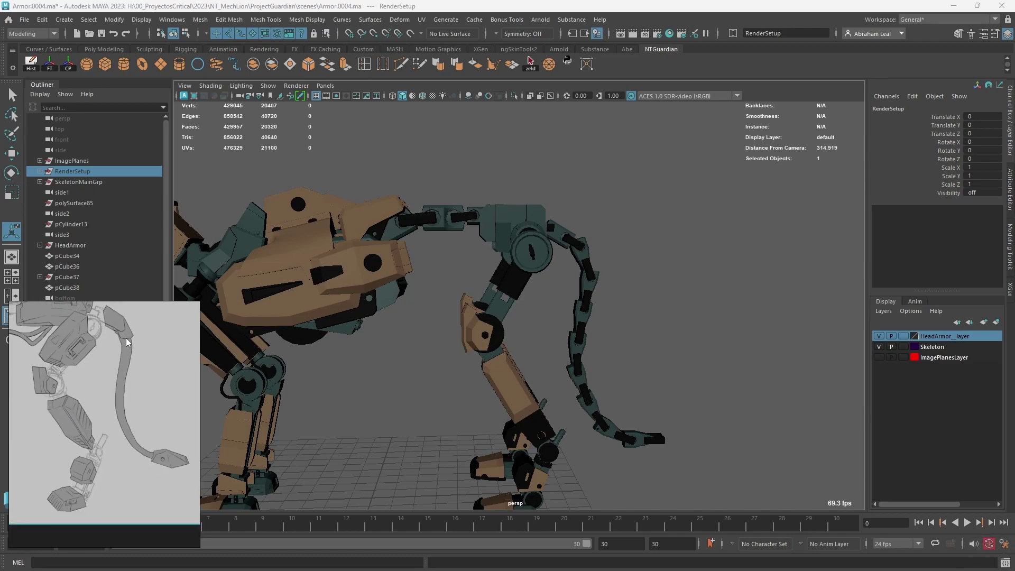
scroll(126, 341, "up", 3)
left_click_drag(673, 356, 606, 321, "alt")
right_click_drag(606, 321, 602, 317, "alt")
left_click_drag(557, 336, 550, 328, "alt")
scroll(117, 322, "up", 3)
middle_click_drag(117, 322, 144, 385)
- Make the ImagePlanesLayer visible and switch to the side view framed on the base of the tail
left_click(838, 273)
left_click(878, 357)
key("space")
left_click_drag(634, 339, 681, 340)
right_click_drag(681, 340, 655, 336, "alt")
scroll(655, 336, "down", 6)
middle_click_drag(708, 285, 619, 353, "alt")
right_click_drag(619, 353, 714, 258, "alt")
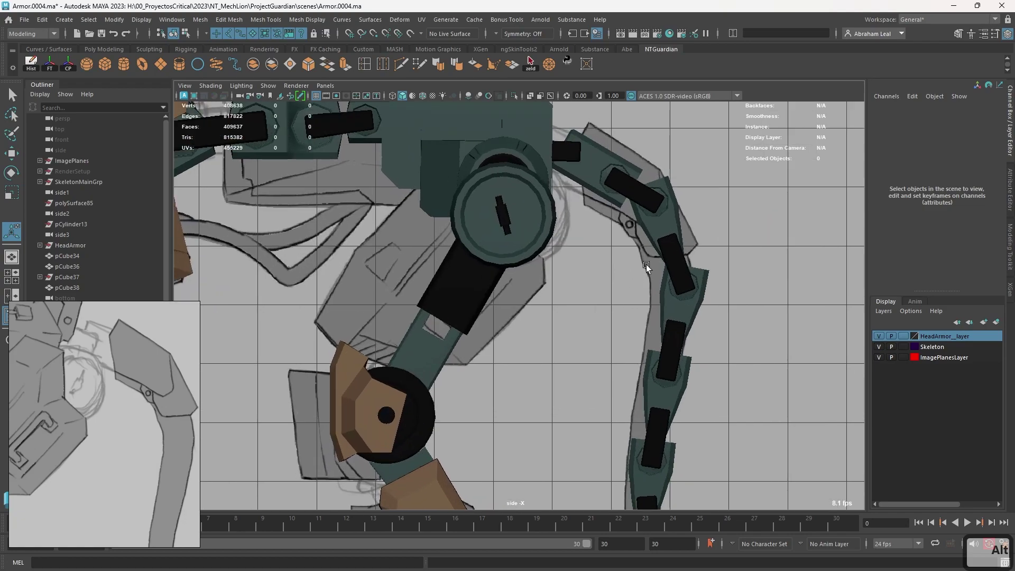
- Inspect how the tail segments line up with the background drawing in side view, from the tail's base to its tip
middle_click_drag(645, 477, 582, 354, "alt")
scroll(591, 287, "down", 3)
right_click_drag(581, 355, 705, 377, "alt")
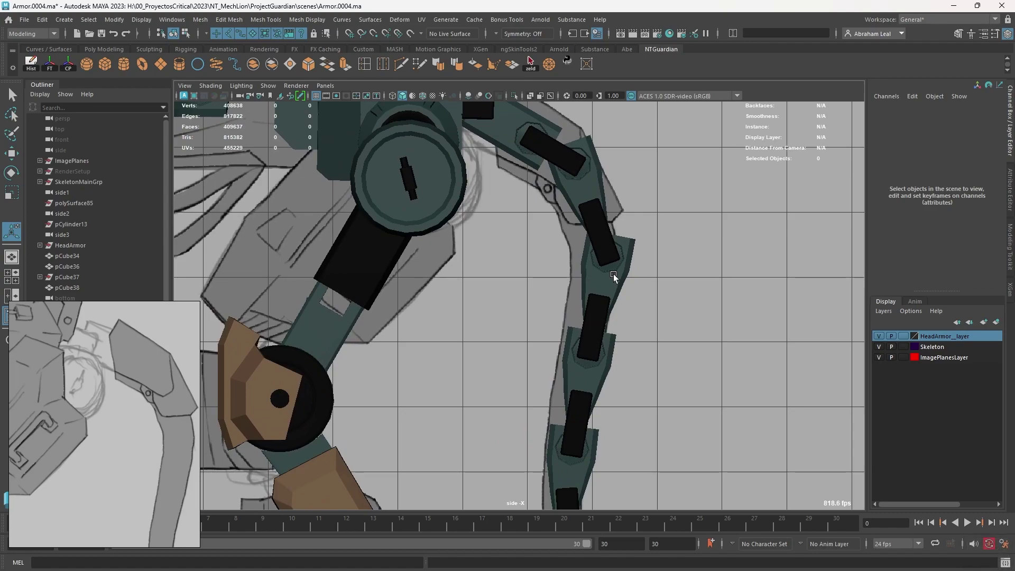
right_click_drag(539, 221, 520, 156, "alt")
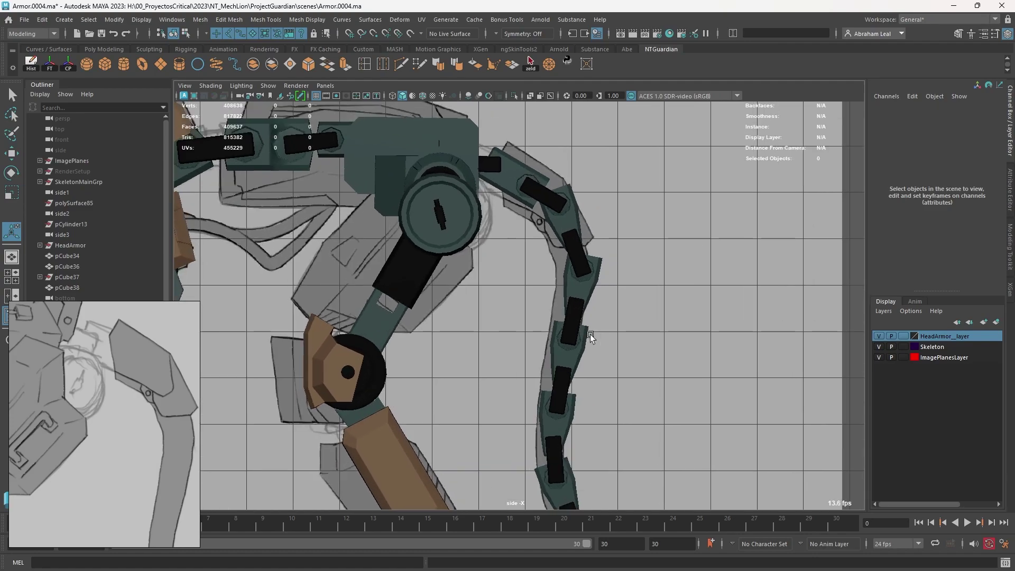
right_click_drag(590, 334, 465, 111, "alt")
middle_click_drag(521, 421, 415, 318, "alt")
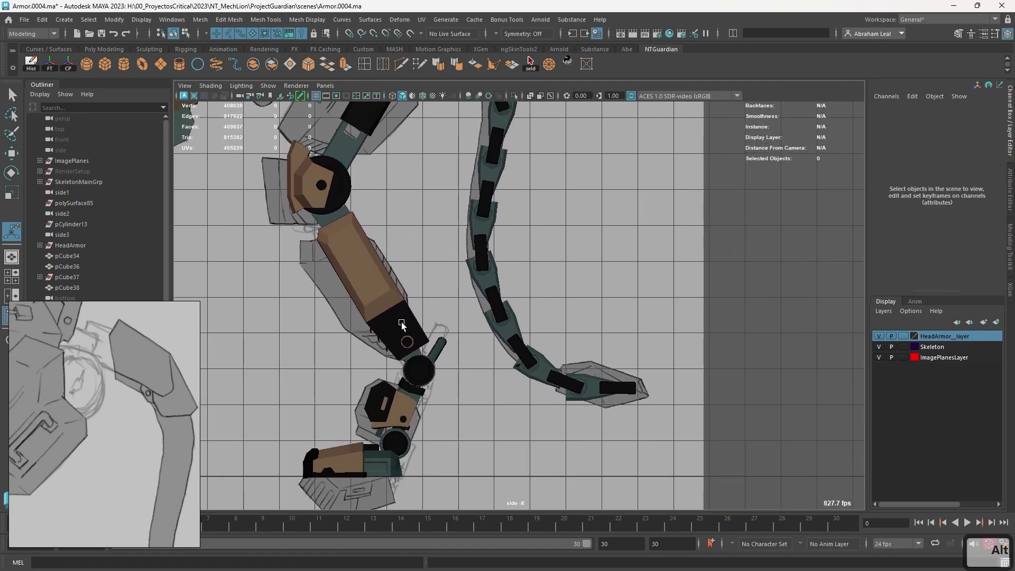
right_click_drag(561, 215, 578, 264, "alt")
middle_click_drag(561, 175, 550, 269, "alt")
right_click_drag(550, 269, 556, 303, "alt")
- In wireframe display, trace the upper tail armor plate of the drawing as a closed six-point polygon
key("4")
middle_click_drag(556, 304, 613, 401, "alt")
right_click_drag(613, 402, 656, 460, "alt")
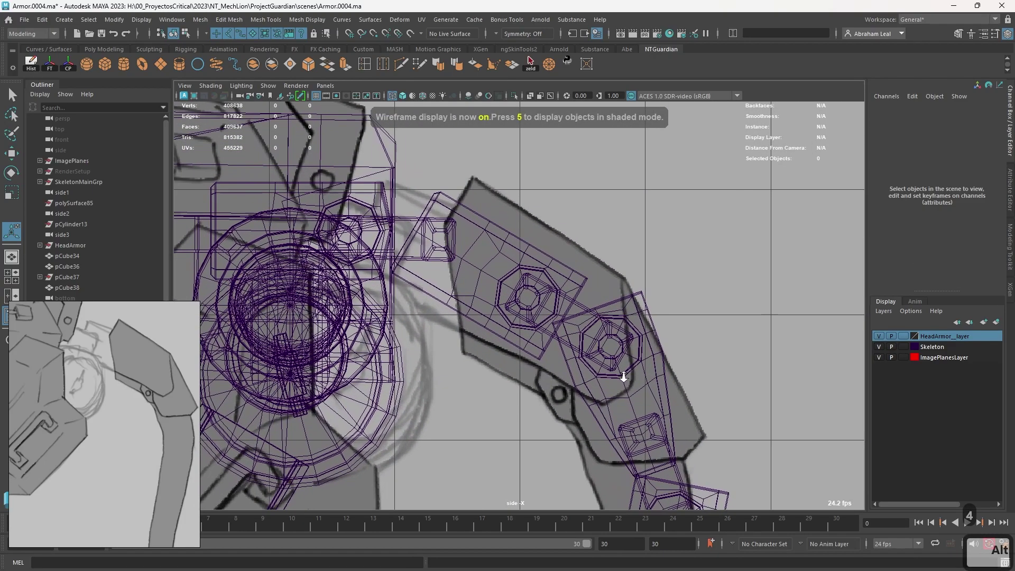
middle_click_drag(623, 377, 580, 335, "alt")
left_click(430, 133)
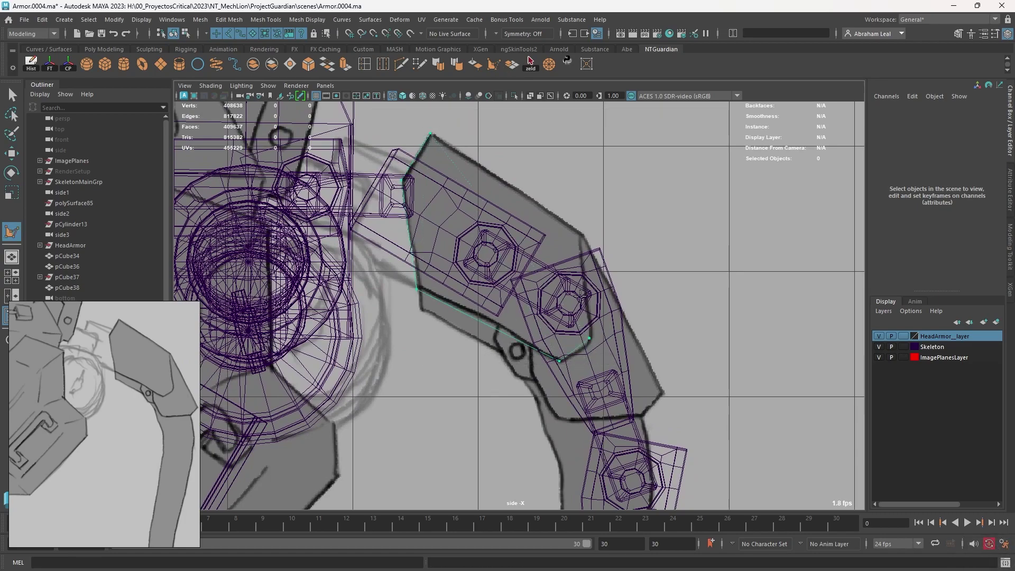
key("Return")
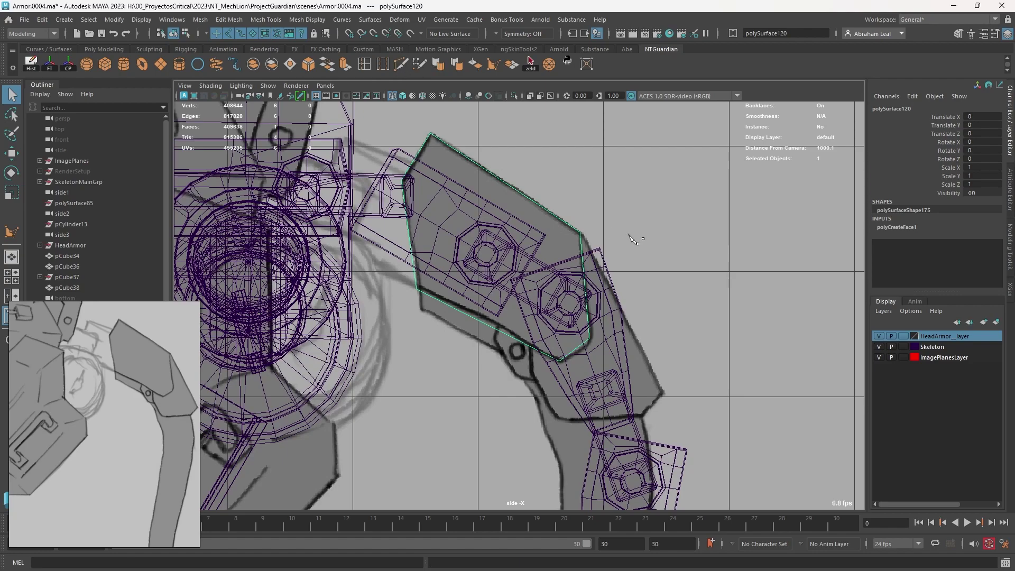
- Split the traced plate with two cuts running between its upper and lower edges and return to shaded display
key("y")
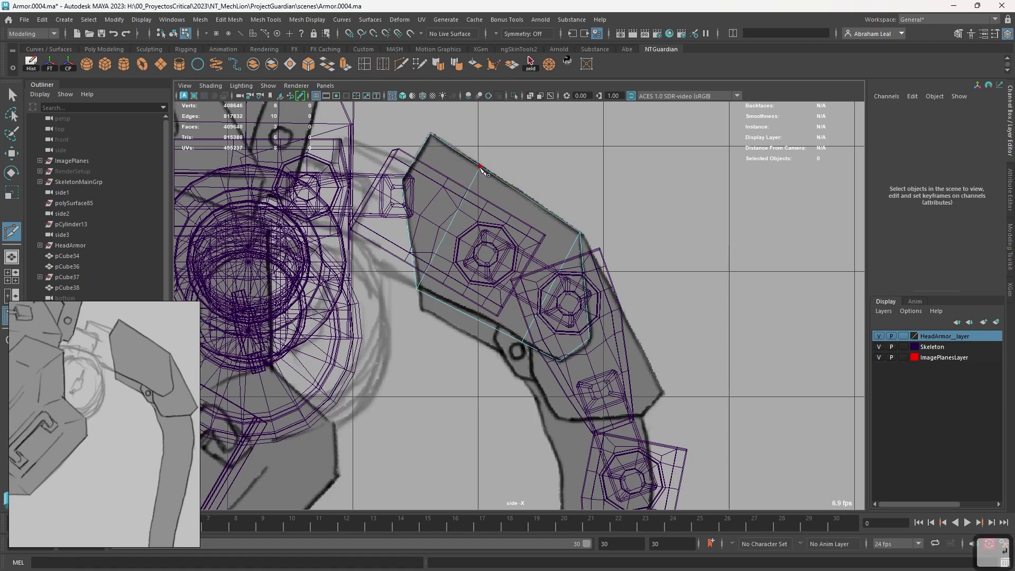
key("5")
key("q")
- In perspective view, extrude the plate's faces sideways into a solid block around the first tail segment
key("space")
mouse_move(682, 304)
left_mouse_down("alt")
mouse_move(623, 309)
mouse_move(623, 277)
mouse_move(476, 308)
left_mouse_up("alt")
key("space")
right_click_drag(475, 308, 598, 370, "alt")
middle_click_drag(597, 370, 598, 429, "alt")
right_click_drag(598, 428, 641, 430, "alt")
right_click_drag(681, 268, 740, 237)
middle_click_drag(670, 355, 611, 299, "alt")
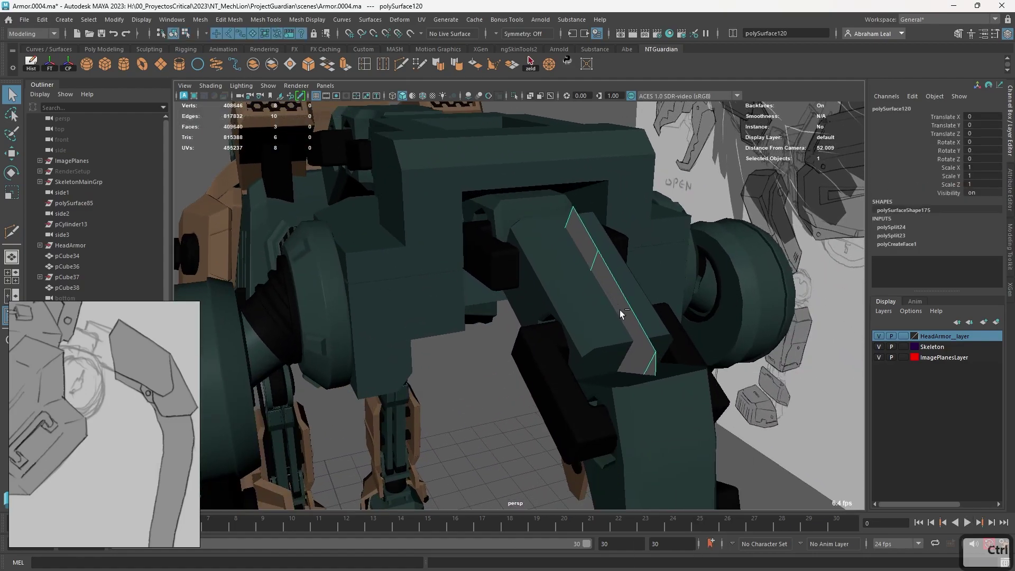
key("ctrl+e")
left_click_drag(590, 354, 534, 354, "alt")
key("w")
left_click_drag(469, 275, 480, 277)
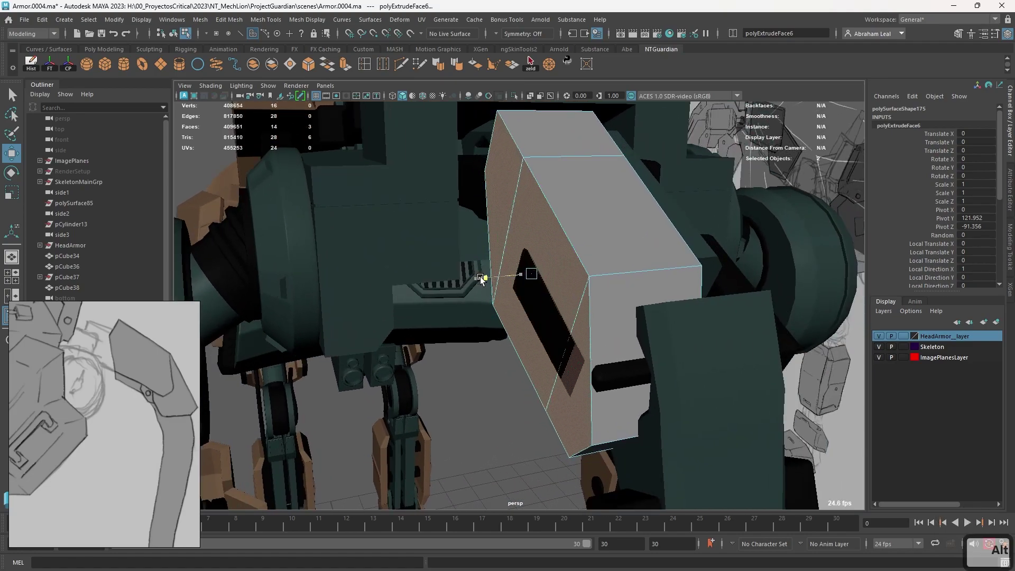
right_click_drag(589, 223, 629, 194)
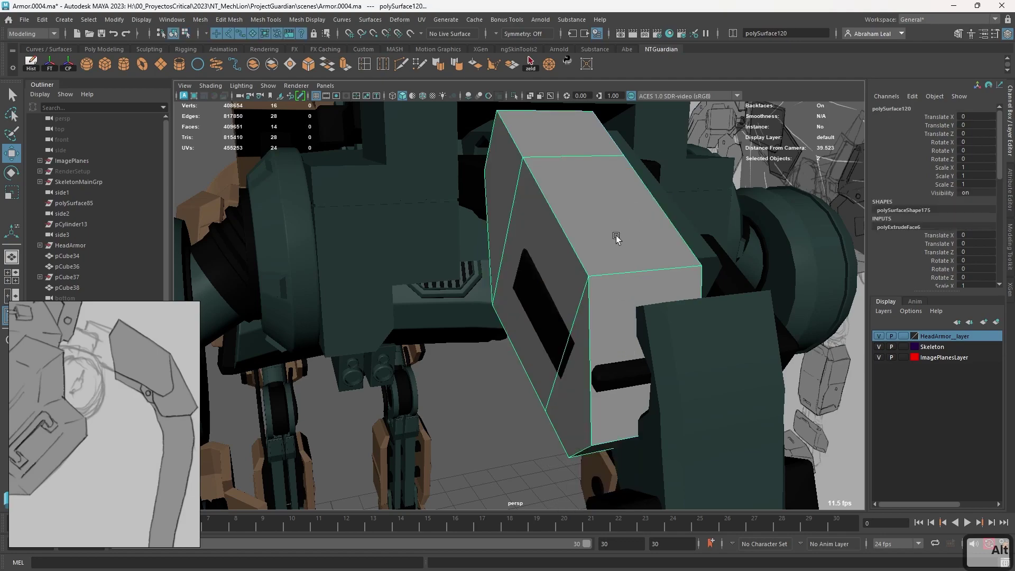
- Isolate the block and delete its unneeded faces, keeping only the outer side and the two upper faces, then show the whole scene again
left_click(507, 94)
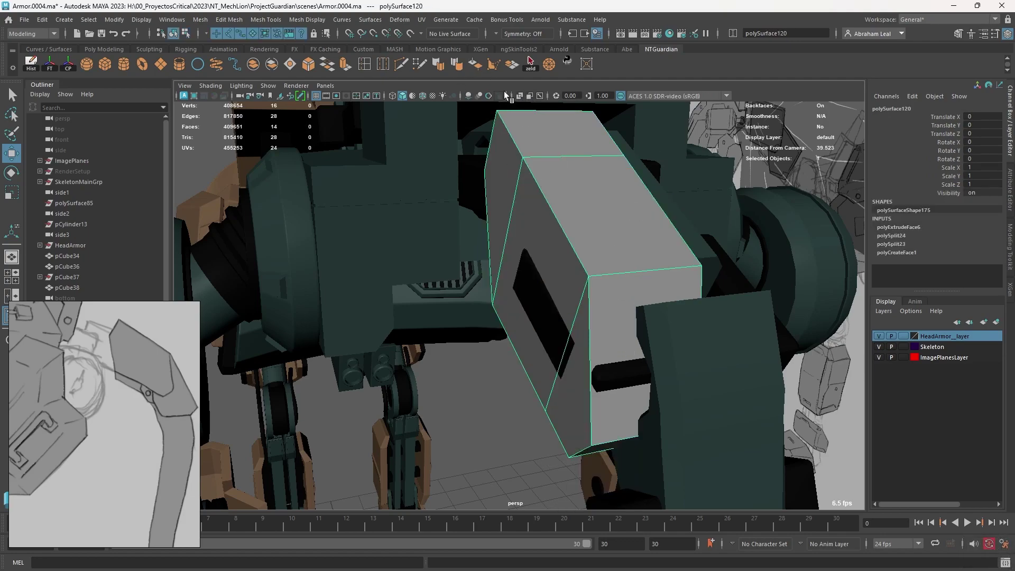
left_click(514, 97)
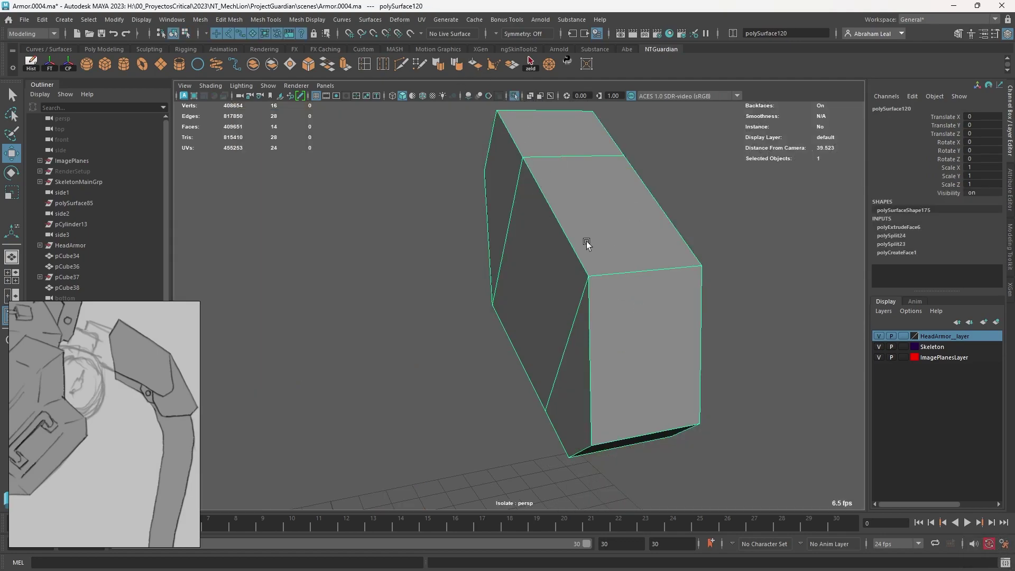
key("F11")
left_click(634, 353)
left_click_drag(634, 353, 613, 280, "alt")
left_click_drag(580, 189, 658, 205)
key("Delete")
left_click(494, 203)
key("Delete")
key("F8")
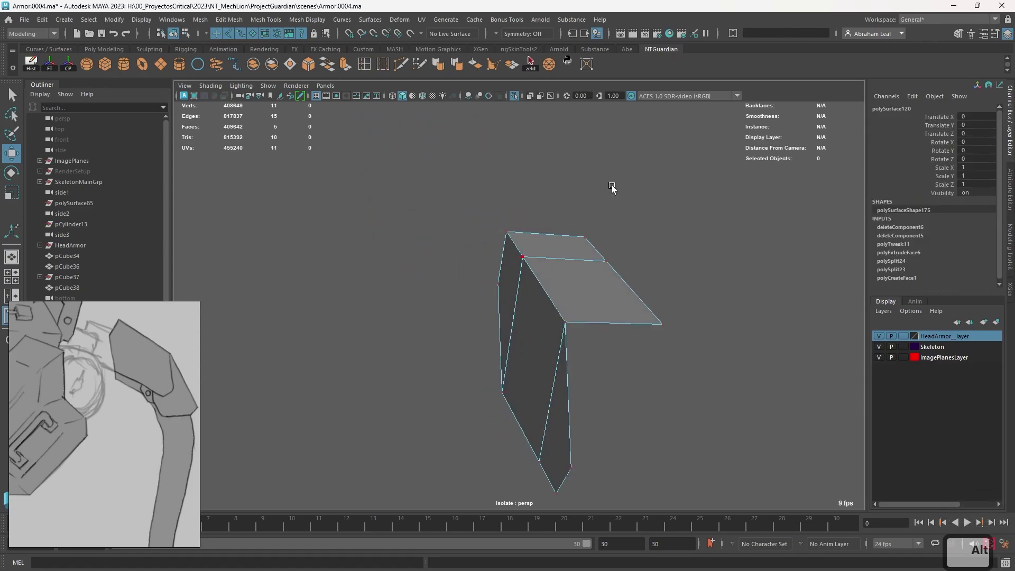
left_click(513, 96)
- Extrude the remaining shell faces to give the tail armor plate thickness
right_click_drag(578, 340, 604, 385, "alt")
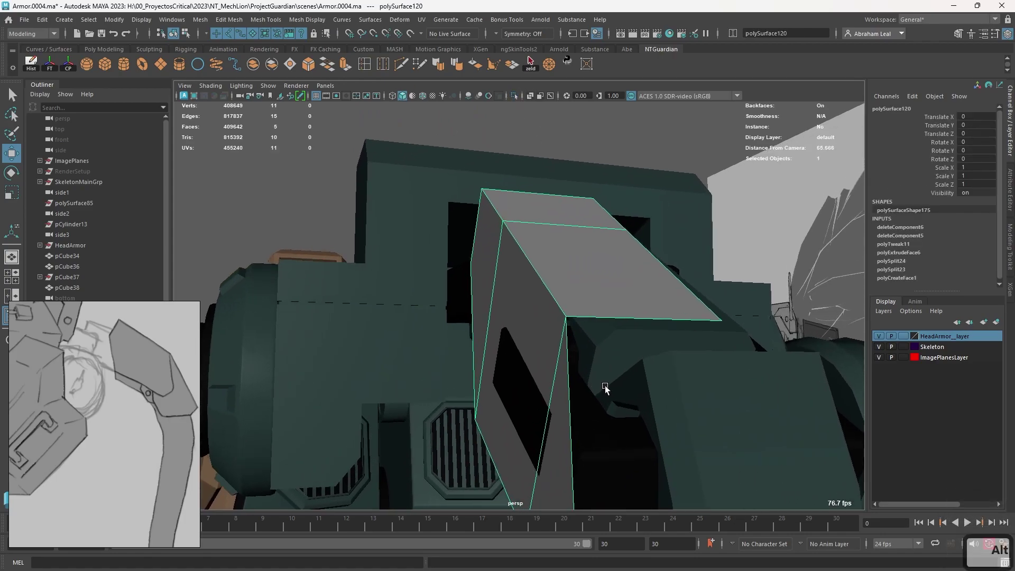
key("ctrl+e")
left_click_drag(197, 167, 205, 167)
left_click_drag(498, 302, 532, 274, "alt")
right_click_drag(532, 274, 550, 310, "alt")
middle_click_drag(550, 310, 534, 317, "alt")
right_click_drag(534, 317, 550, 329, "alt")
left_click_drag(559, 319, 467, 318, "alt")
right_click_drag(467, 318, 402, 275, "alt")
middle_click_drag(402, 275, 476, 303, "alt")
right_click_drag(476, 303, 545, 163)
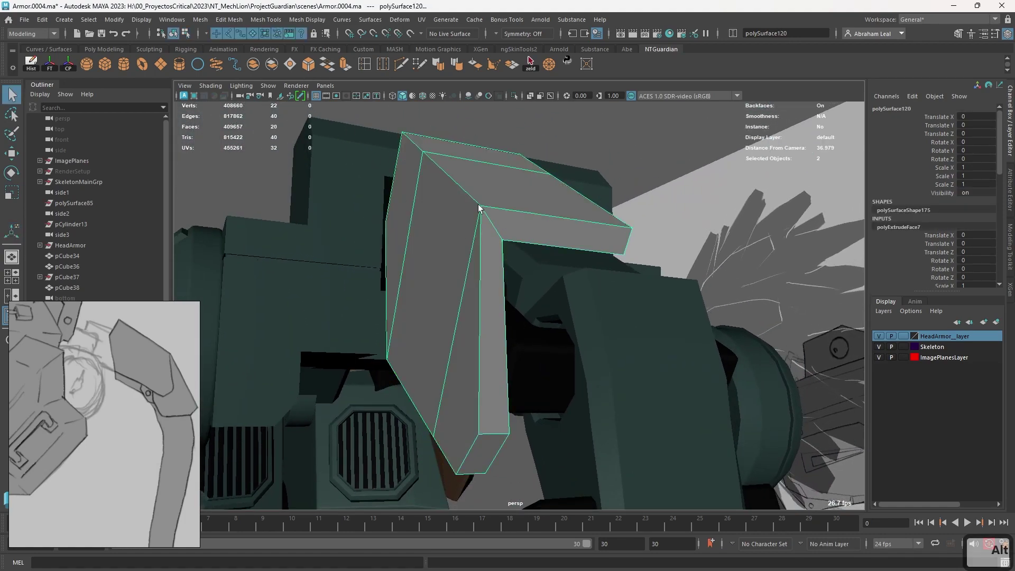
- Delete the thickness faces along the plate's open center edge so the half is ready for mirroring
left_click_drag(442, 287, 451, 335, "alt")
right_click_drag(451, 335, 484, 328, "alt")
right_click_drag(510, 180, 510, 217)
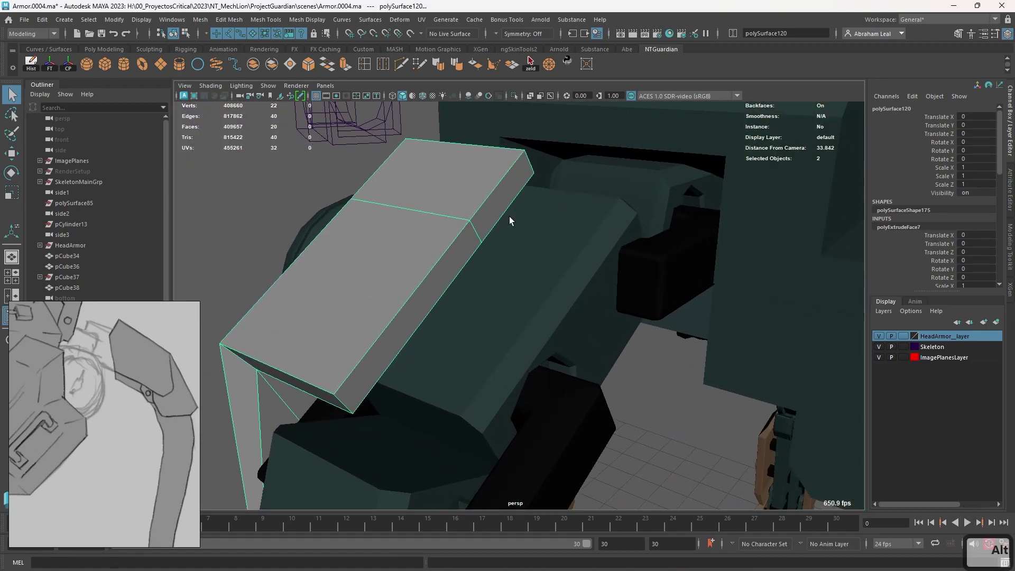
left_click(455, 250)
key("Delete")
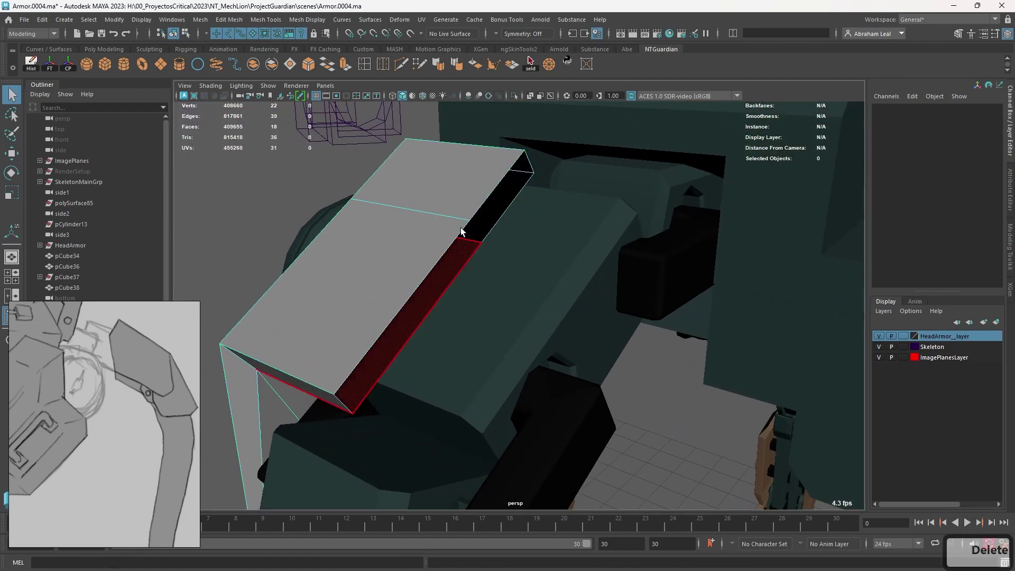
left_click_drag(410, 260, 640, 305, "alt")
middle_click_drag(640, 302, 571, 308, "alt")
left_click_drag(578, 307, 555, 349, "alt")
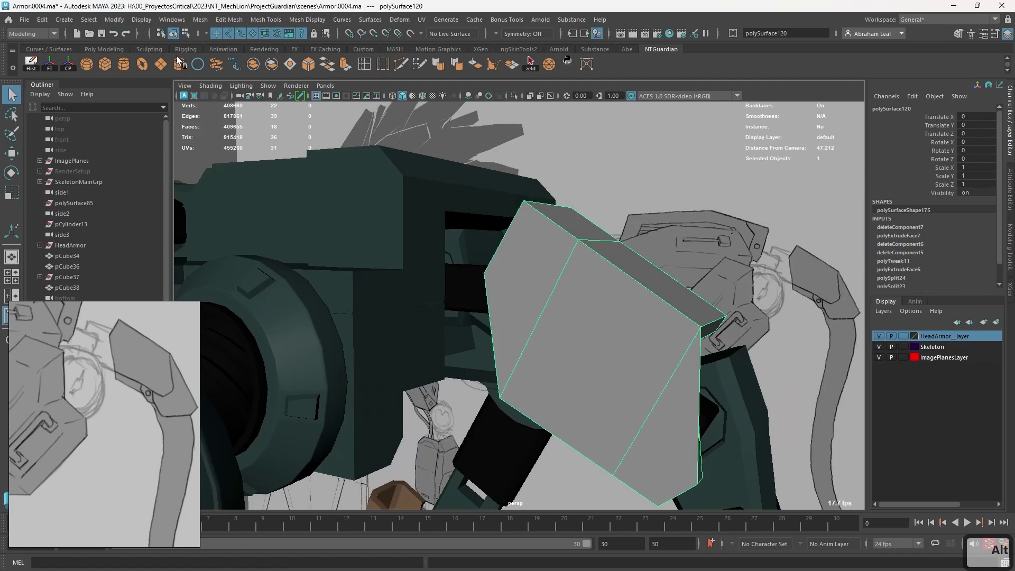
- Bevel the edges of the half plate, adjust the bevel amount and display it with smooth preview
left_click(308, 63)
mouse_move(193, 180)
left_mouse_down()
mouse_move(206, 182)
mouse_move(185, 167)
left_mouse_up()
key("3")
left_click_drag(645, 385, 573, 317, "alt")
key("q")
left_click(528, 143)
left_click_drag(532, 235, 544, 267, "alt")
- Mirror the beveled half plate across the tail's centerline to complete the armor piece
left_click(584, 320)
right_click(544, 267, "shift")
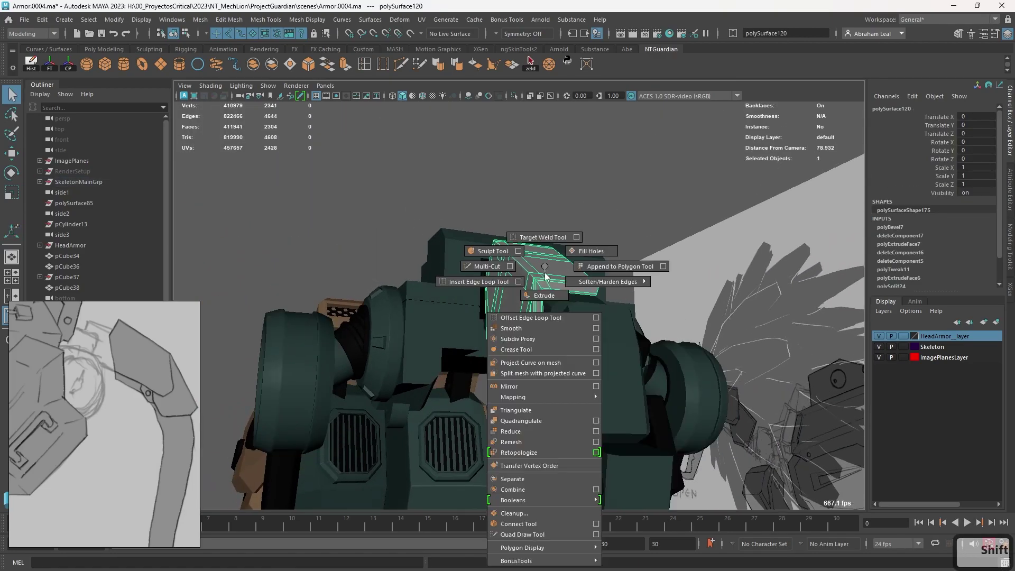
left_click(553, 385)
left_click_drag(552, 386, 572, 238, "alt")
left_click(583, 128)
left_click_drag(583, 128, 679, 309, "alt")
- In side view, duplicate the completed armor plate and center the copy's pivot
key("space")
right_click_drag(679, 308, 213, 378, "alt")
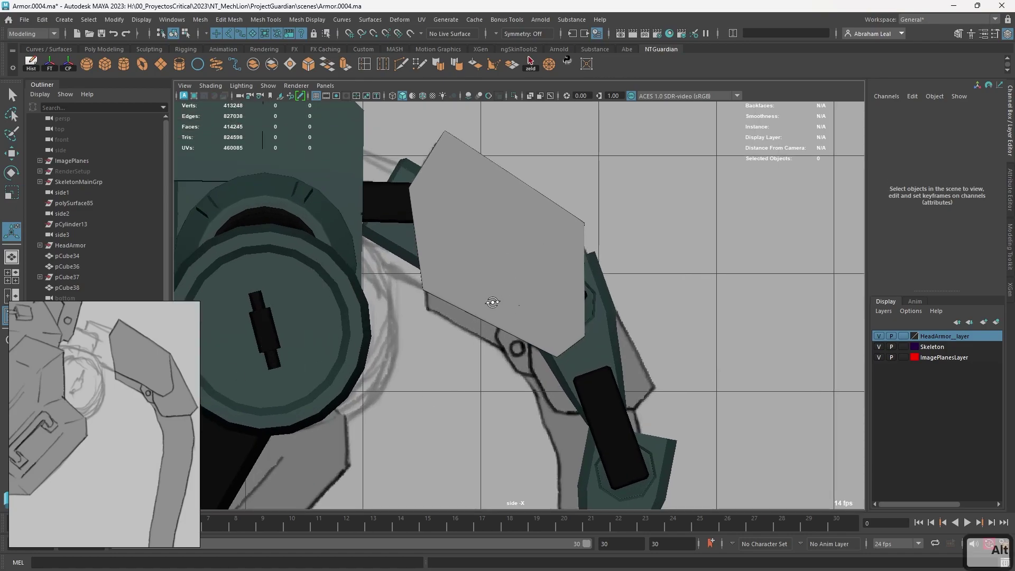
left_click(524, 245)
key("ctrl+d")
key("w")
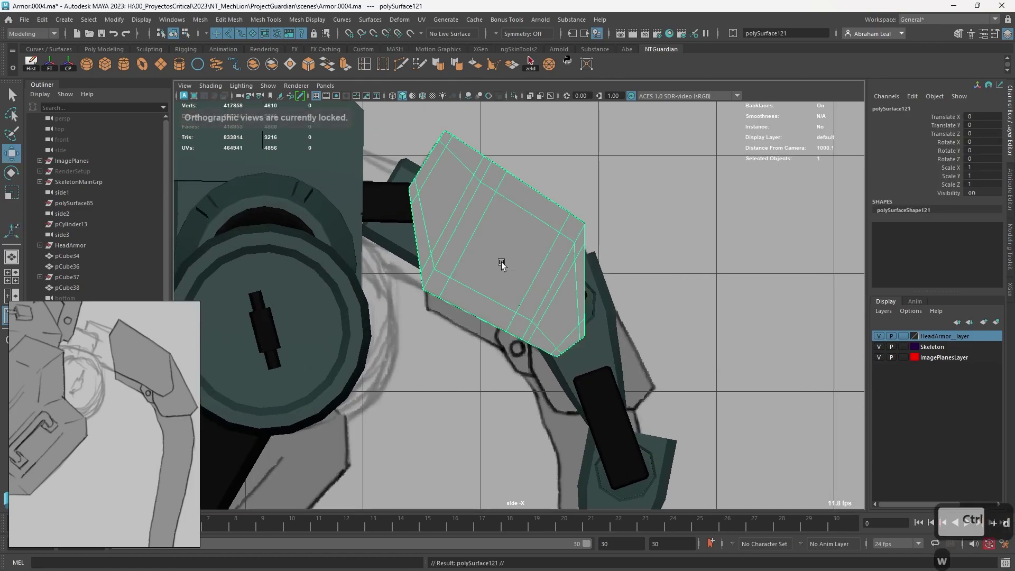
left_click(68, 69)
- Fit the copy over the second plate in the drawing, rotated about -17.34° in X and scaled uniformly to 0.886
left_click_drag(494, 241, 608, 303)
key("r")
key("e")
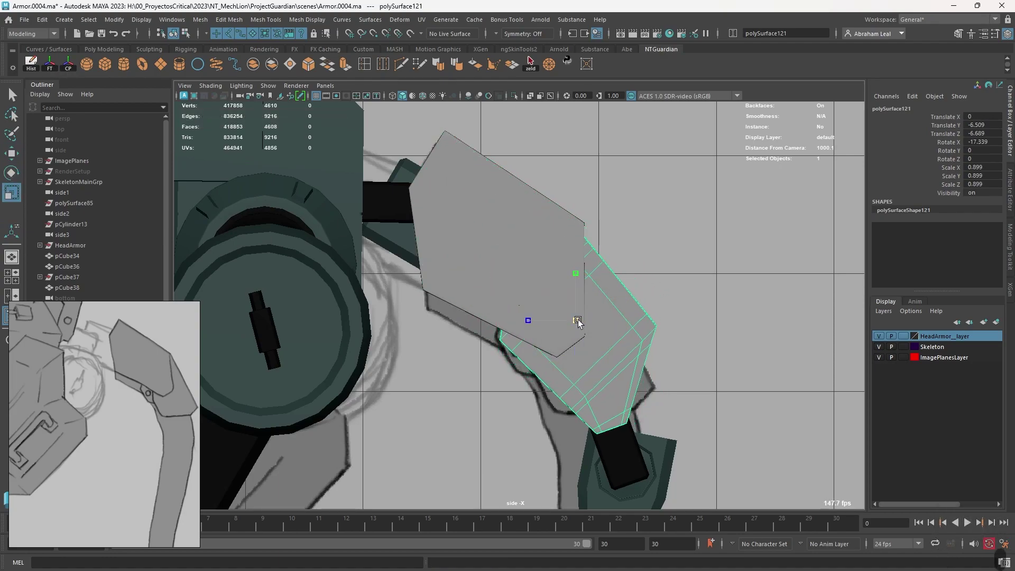
key("space")
left_click_drag(612, 328, 594, 323, "alt")
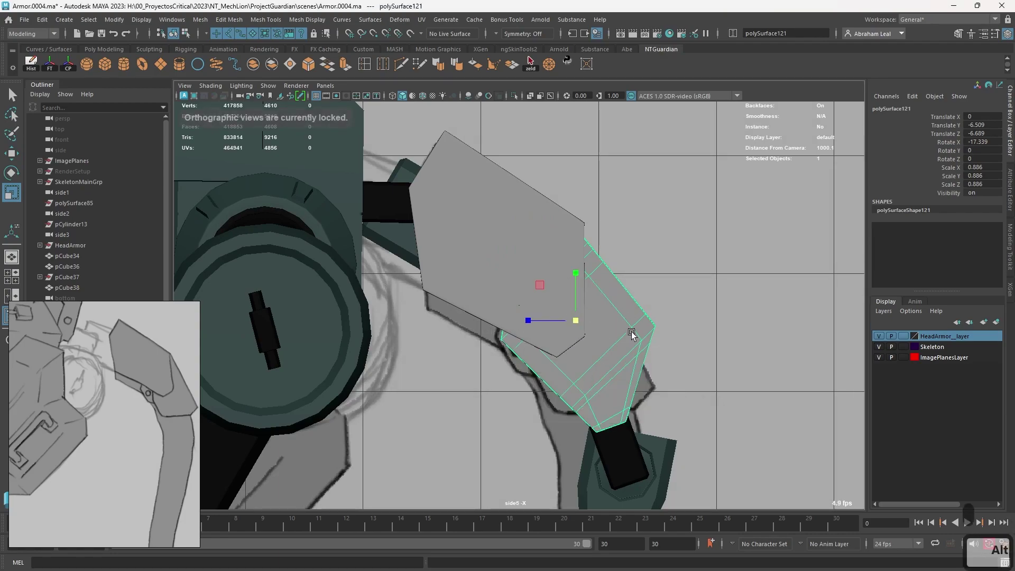
- Turn off smooth preview on the copy and move its lower end vertices outward to match the drawn plate's lower edge
middle_click_drag(631, 332, 606, 253, "alt")
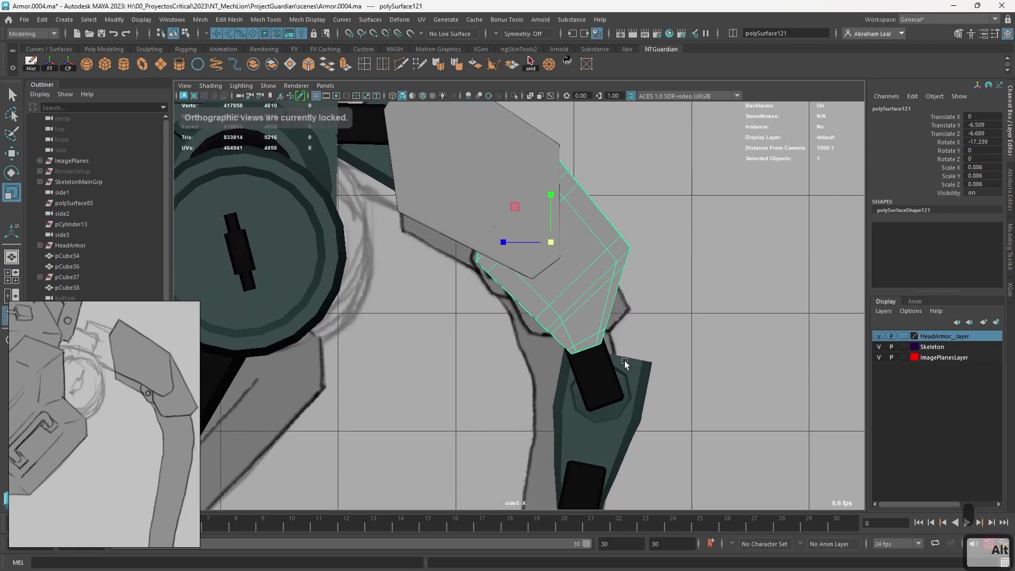
key("1")
scroll(630, 300, "up", 1)
middle_click_drag(630, 300, 581, 274, "alt")
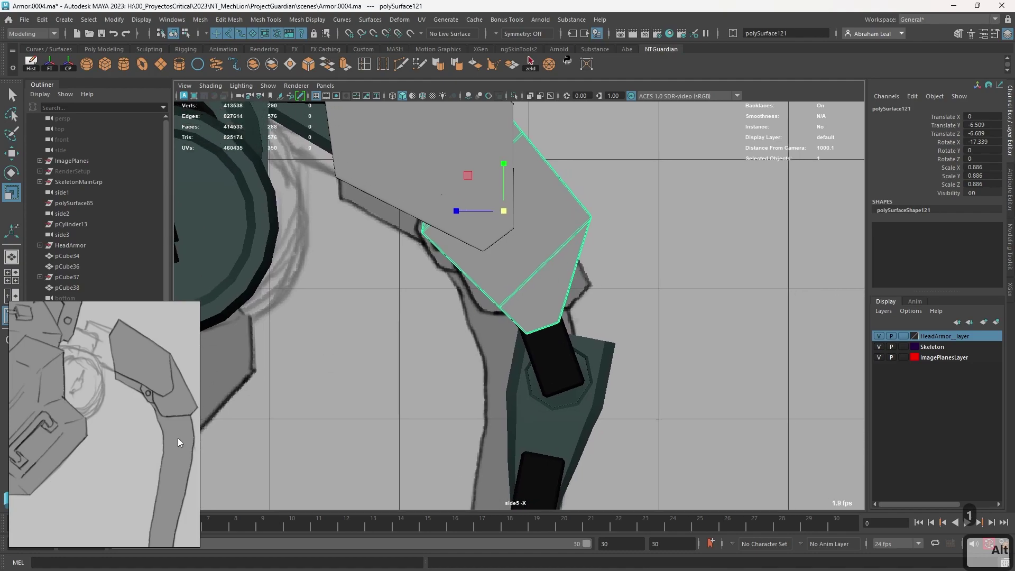
right_click_drag(550, 269, 494, 269)
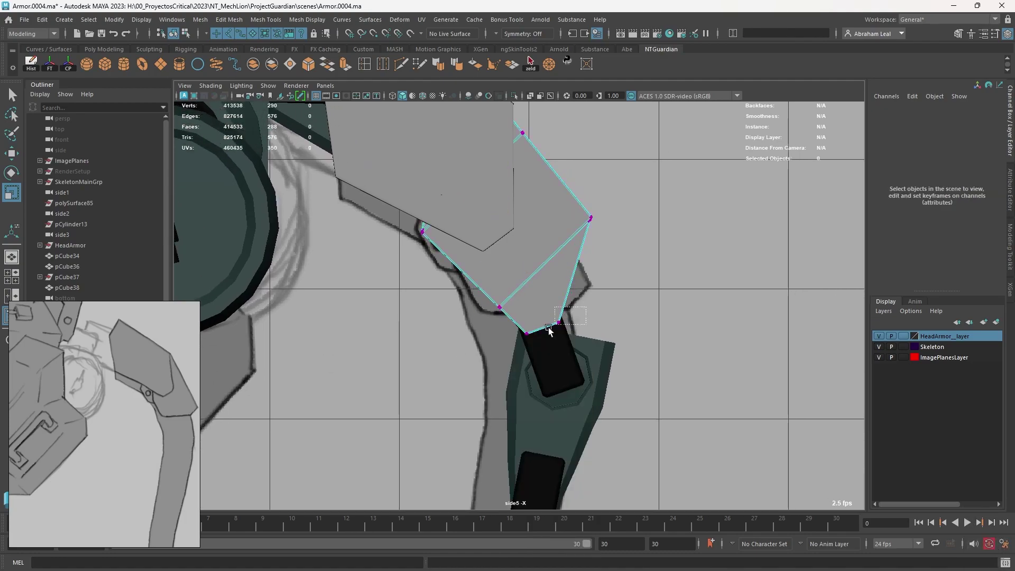
left_click_drag(573, 308, 515, 349)
left_click_drag(560, 319, 602, 308)
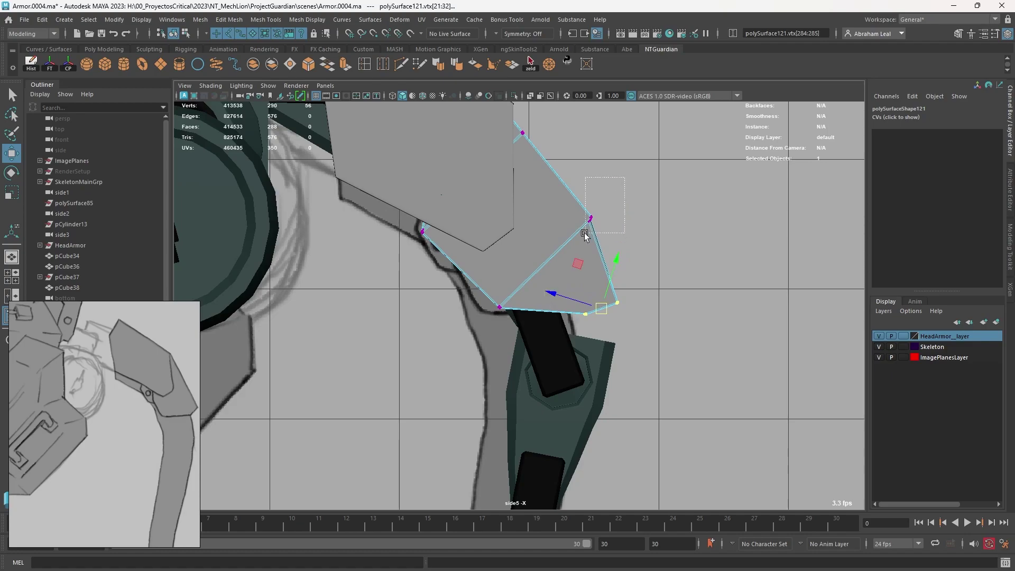
- Rotate the vertices at the copy's outer corner to realign its beveled edge with the reshaped outline
left_click_drag(586, 232, 586, 233)
scroll(595, 231, "up", 3)
middle_click_drag(596, 231, 496, 380, "alt")
scroll(492, 381, "up", 8)
middle_click_drag(525, 426, 545, 347, "alt")
scroll(492, 324, "up", 2)
middle_click_drag(492, 324, 470, 325, "alt")
key("e")
left_click_drag(502, 300, 469, 287)
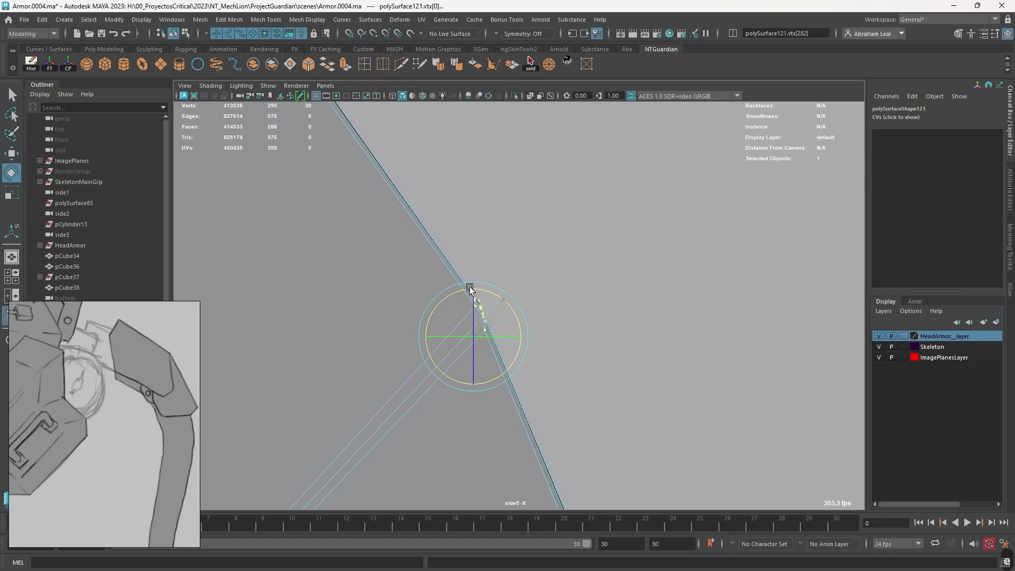
scroll(555, 437, "down", 10)
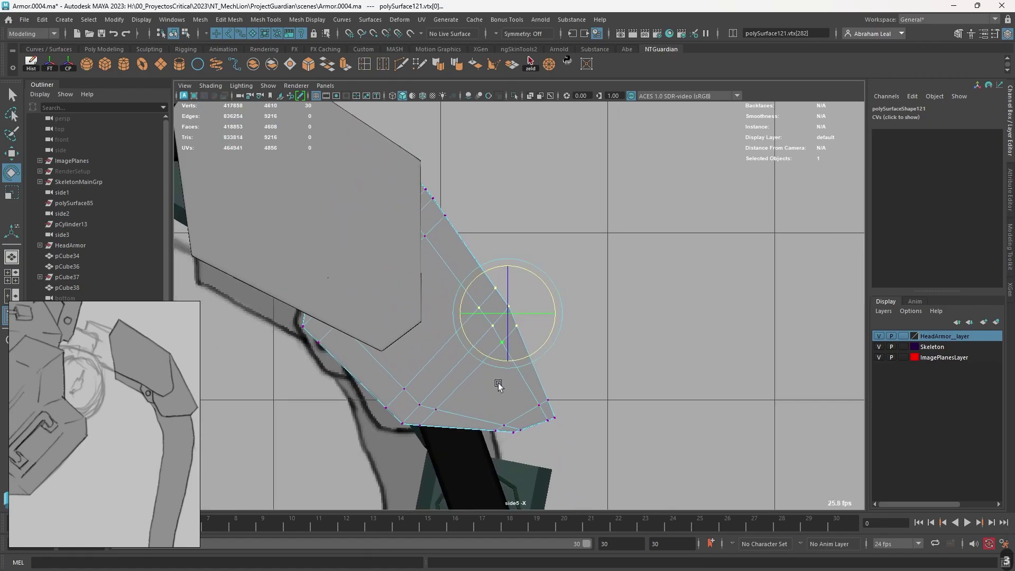
- Return to the perspective view and select the reshaped second tail plate as a whole object
left_click(608, 227)
key("space")
left_click_drag(587, 347, 458, 310)
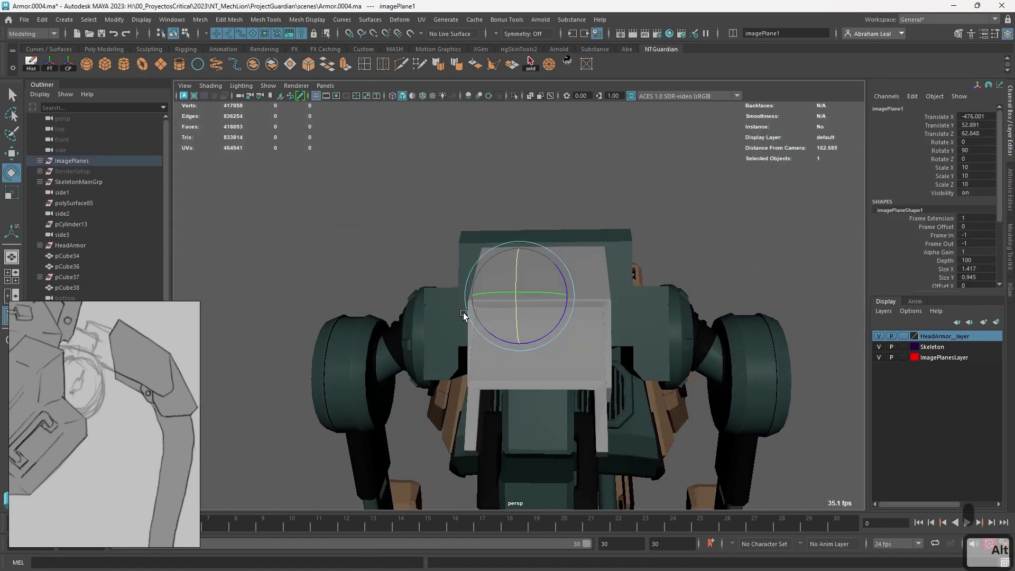
right_click_drag(459, 310, 550, 370, "alt")
middle_click_drag(550, 370, 521, 315, "alt")
right_click_drag(522, 315, 585, 283, "alt")
left_click(585, 283)
key("r")
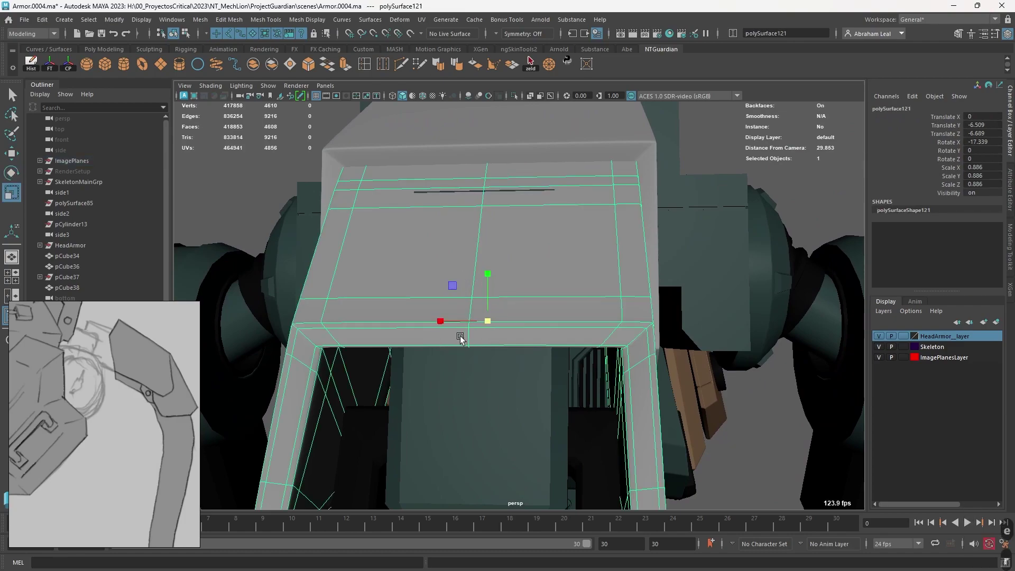
- Try rotating the second tail plate to about -6.22° in X
left_click_drag(442, 320, 629, 274, "alt")
key("e")
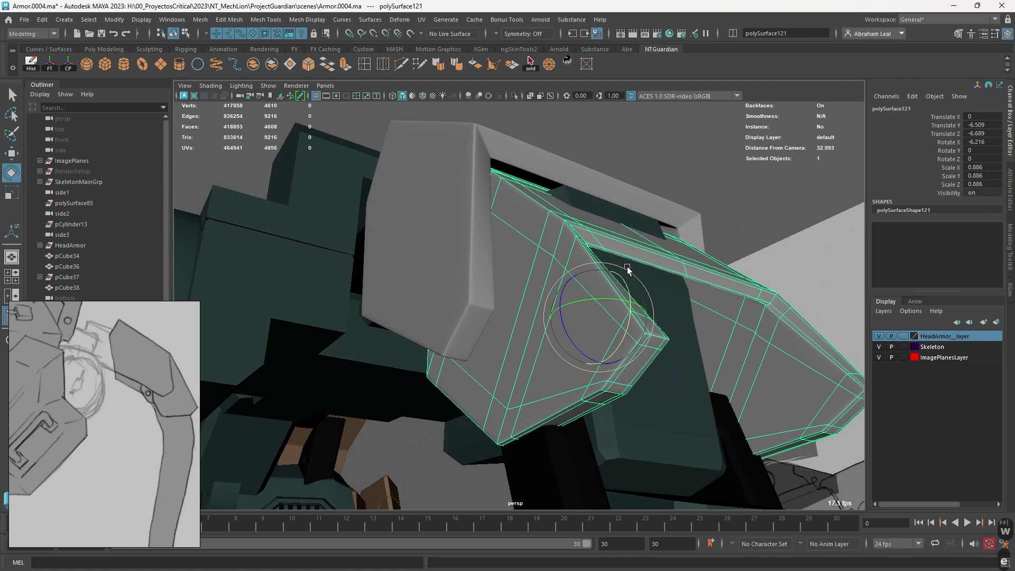
key("ctrl+z")
key("ctrl+z")
key("ctrl+z")
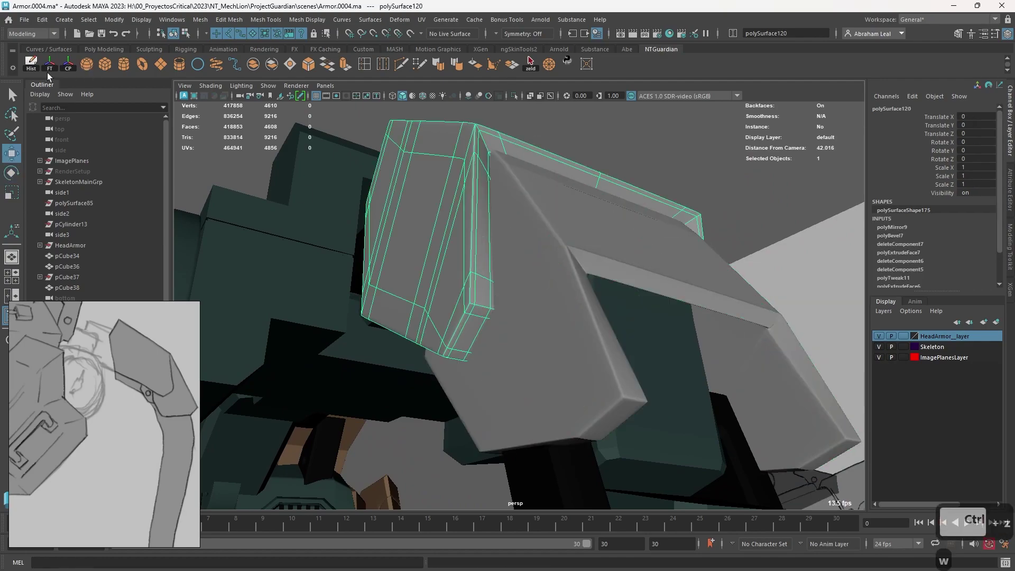
- Center the first plate's pivot and raise it to 0.827 in Y, with the second plate rotated to -12.263° in X and raised to match
left_click(67, 66)
left_click_drag(525, 210, 525, 199)
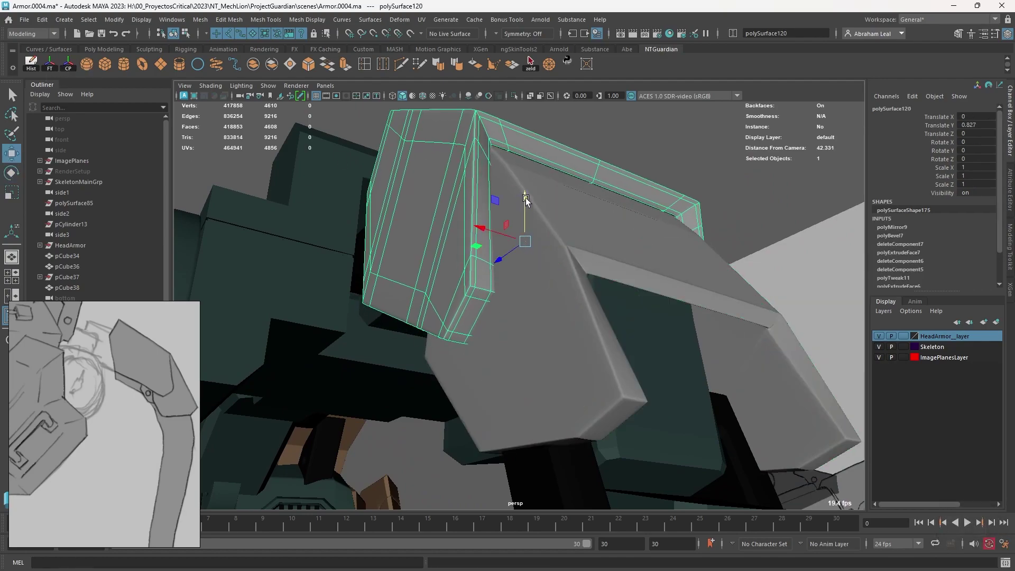
left_click(620, 232)
mouse_move(599, 270)
left_mouse_down()
mouse_move(601, 262)
mouse_move(623, 272)
mouse_move(605, 259)
left_mouse_up()
key("e")
key("w")
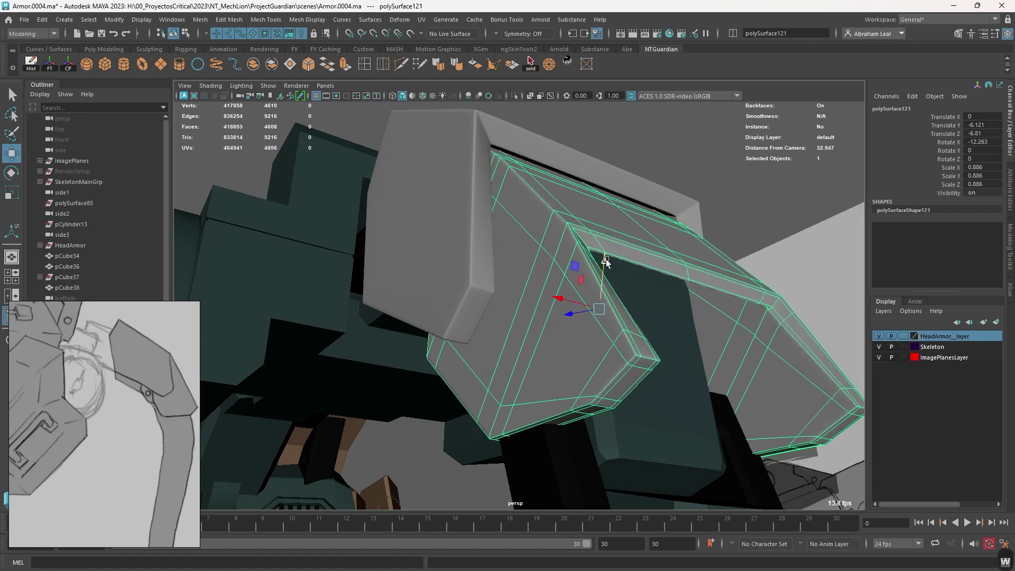
- Inspect how the two tail plates overlap and fit around the skeleton from behind and from the sides
left_click(727, 153)
left_click_drag(727, 153, 634, 188, "alt")
left_click(566, 293)
left_click_drag(566, 292, 580, 302, "alt")
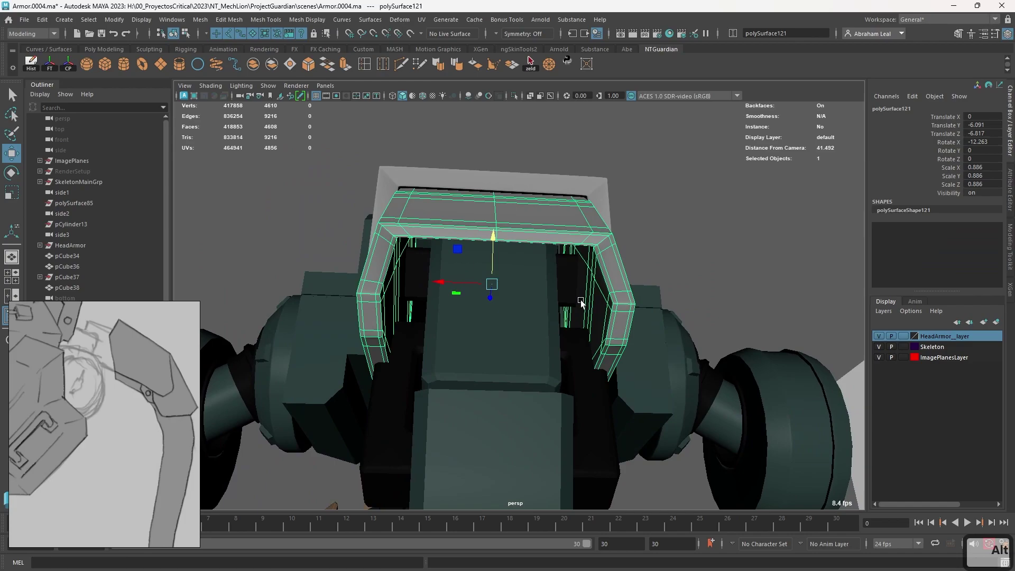
key("r")
left_click_drag(444, 284, 421, 300, "alt")
left_click(403, 209)
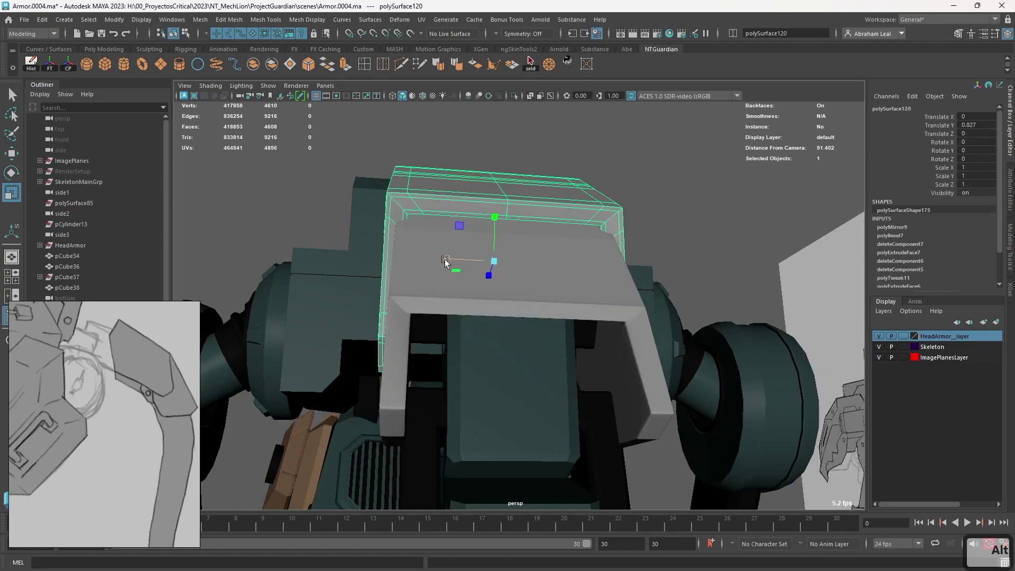
left_click_drag(440, 258, 563, 259, "alt")
left_click_drag(533, 420, 697, 436, "alt")
left_click(675, 303)
left_click_drag(674, 303, 535, 268, "alt")
- Assign the brown armor material to both tail plates together
left_click(543, 298)
key("q")
left_click(613, 364, "shift")
right_click(535, 269)
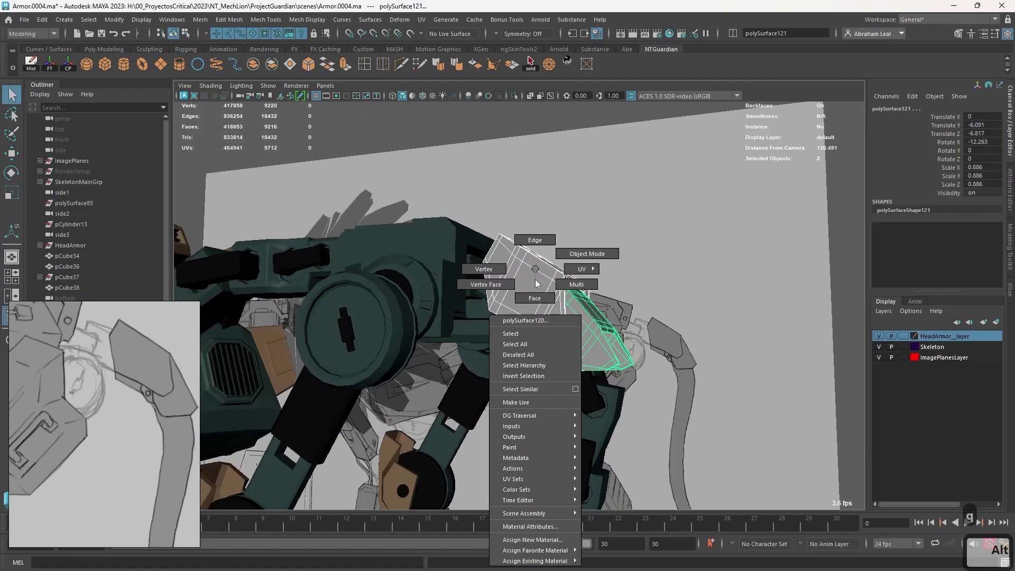
mouse_move(535, 550)
left_click_drag(613, 409, 753, 354, "alt")
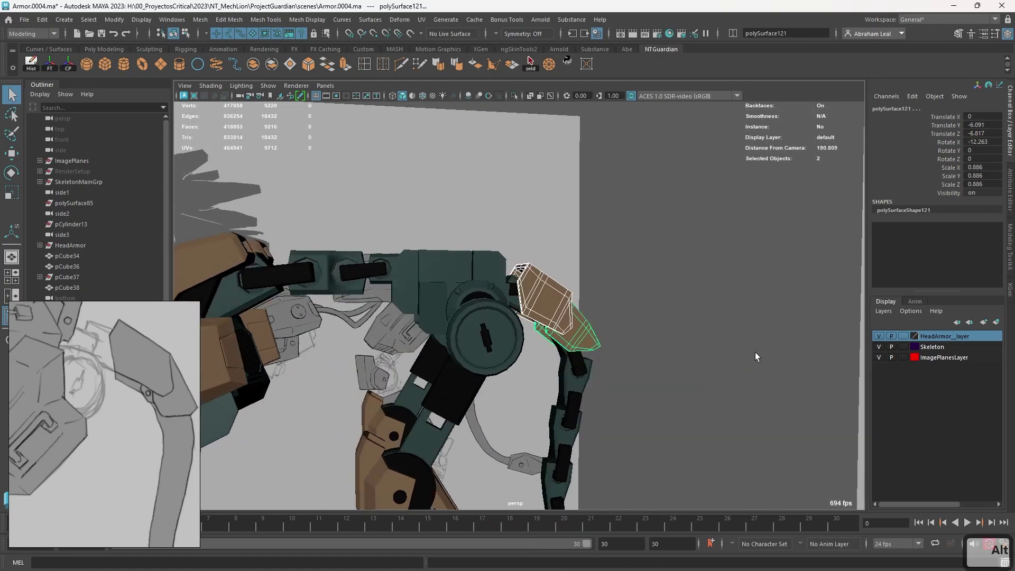
left_click(753, 354)
- Compare the tail armor and tail skeleton with the reference drawing from several angles and distances
right_click_drag(752, 354, 592, 370, "alt")
left_click_drag(592, 370, 571, 450, "alt")
right_click_drag(534, 358, 547, 358, "alt")
left_click_drag(547, 358, 635, 380, "alt")
right_click_drag(636, 379, 476, 344, "alt")
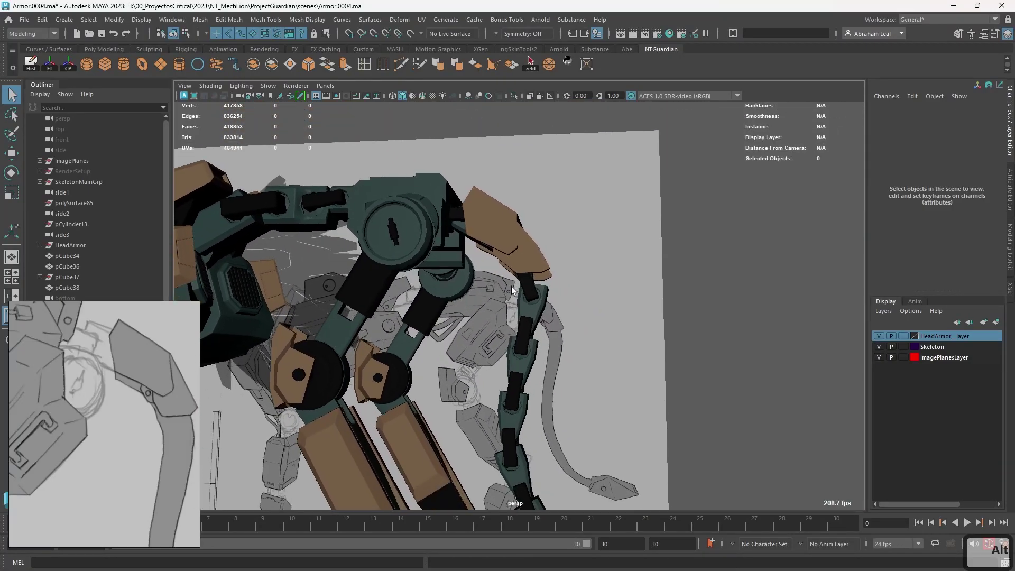
left_click_drag(475, 343, 502, 310, "alt")
right_click_drag(502, 310, 608, 328, "alt")
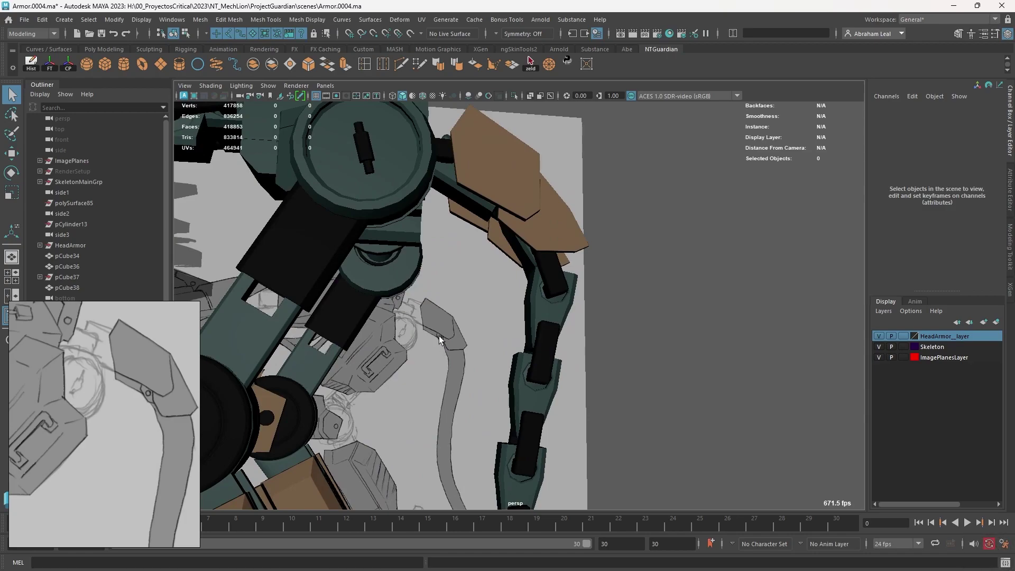
scroll(394, 353, "up", 3)
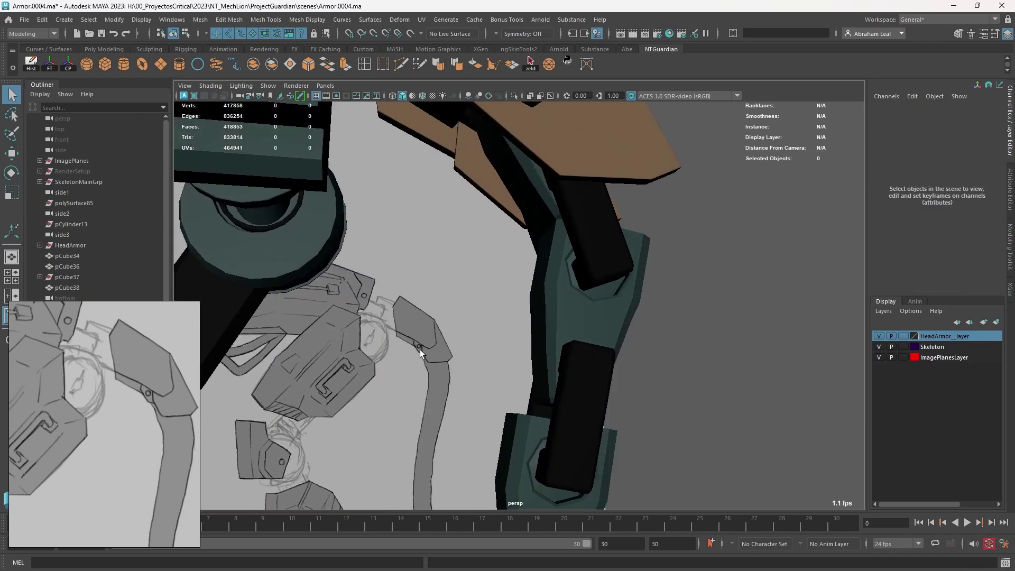
scroll(420, 350, "down", 8)
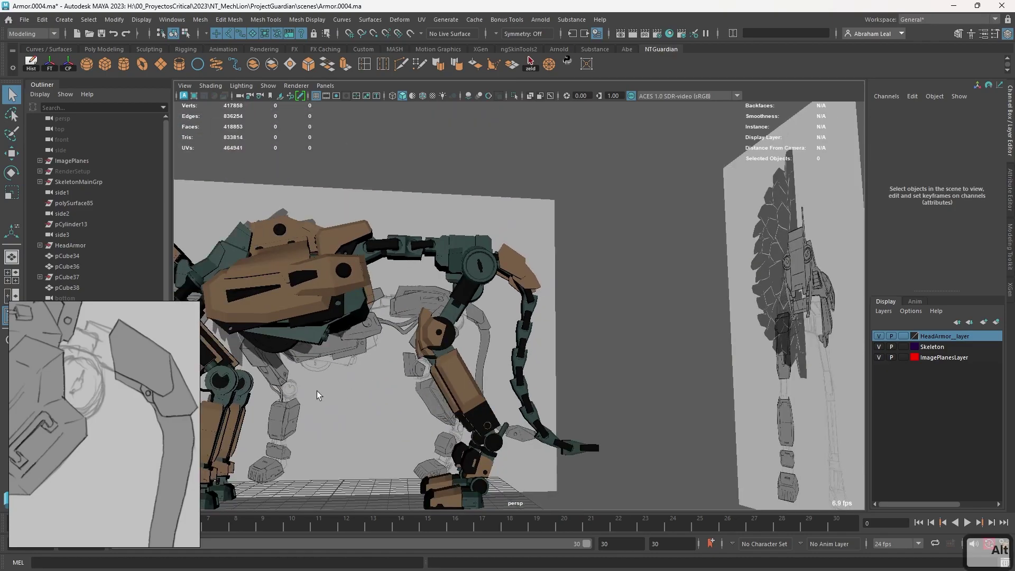
middle_click_drag(317, 391, 482, 408, "alt")
scroll(629, 318, "up", 4)
scroll(493, 332, "up", 5)
left_click(479, 285)
left_click_drag(465, 270, 521, 303, "alt")
key("1")
middle_click_drag(701, 405, 449, 405, "alt")
- Show the second tail plate in wireframe in the side view and turn off its smooth preview
left_click(540, 257)
left_click(537, 269)
left_click_drag(537, 269, 751, 344, "alt")
key("space")
scroll(657, 306, "up", 2)
key("4")
middle_click_drag(523, 460, 515, 376, "alt")
right_click_drag(465, 375, 547, 376, "alt")
middle_click_drag(547, 195, 561, 267, "alt")
left_click(556, 312)
left_click(531, 307)
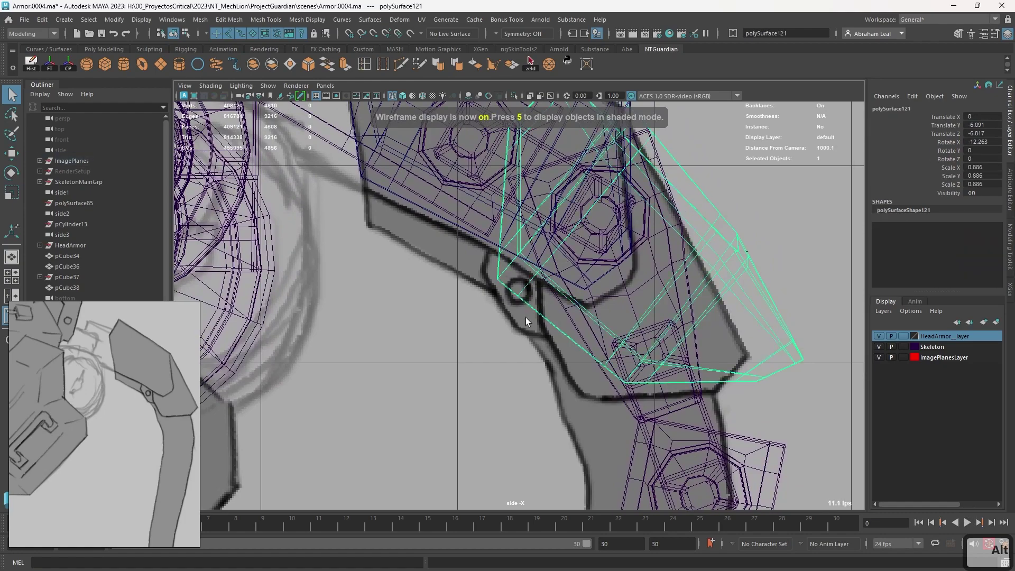
key("1")
- Move the second plate's lower and outer corner vertices onto the plate outline in the drawing
right_click(518, 274)
right_click_drag(505, 268, 439, 248)
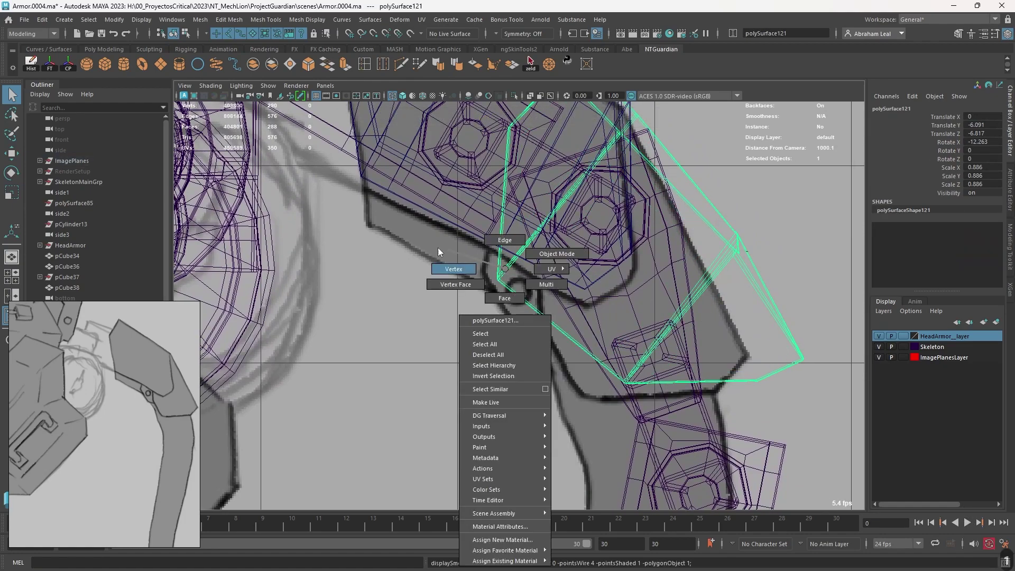
left_click_drag(520, 253, 445, 321)
left_click_drag(499, 275, 544, 300)
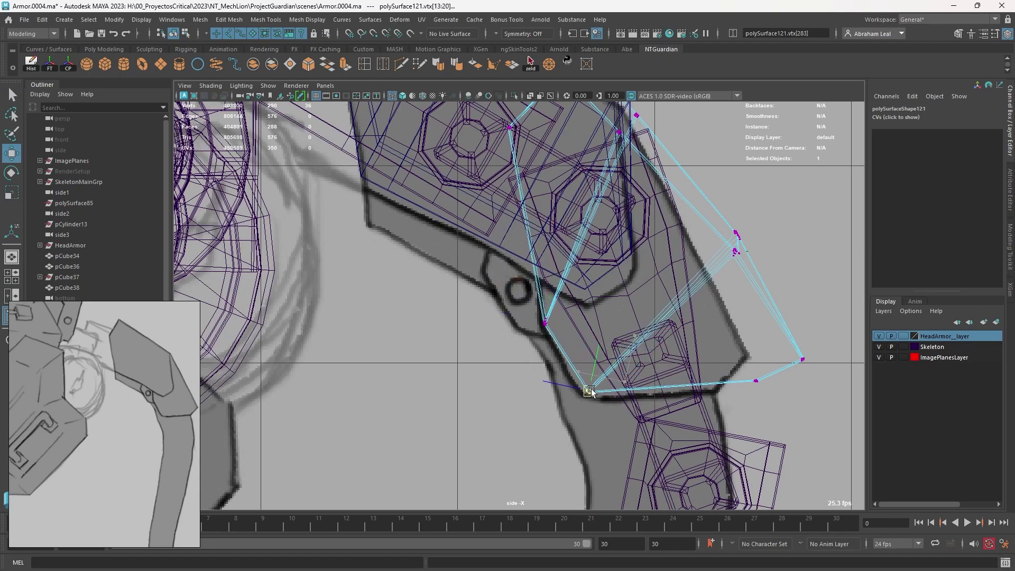
left_click_drag(777, 313, 728, 316)
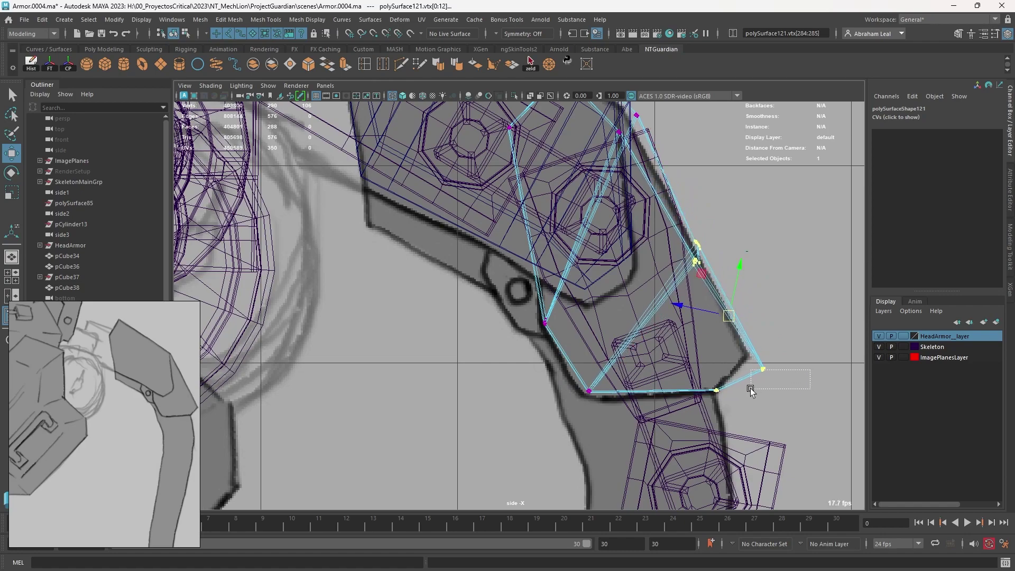
key("ctrl+z")
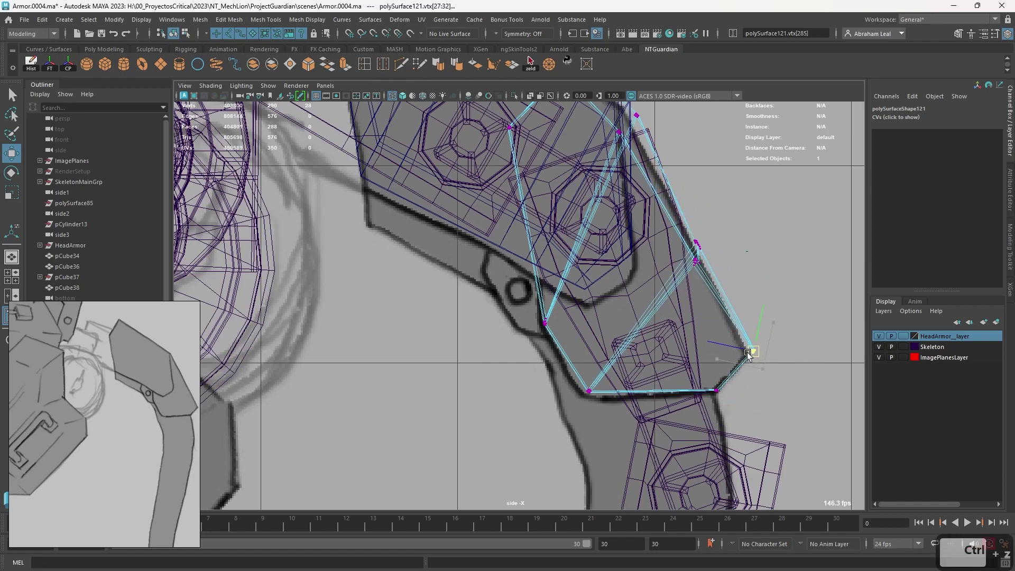
- In shaded perspective view, reposition the second plate to -6.228 in Y and -7.446 in Z and restore its smooth preview
key("5")
mouse_move(754, 351)
left_mouse_down("alt")
mouse_move(769, 337)
mouse_move(651, 327)
mouse_move(560, 339)
mouse_move(729, 295)
left_mouse_up("alt")
right_click_drag(728, 294, 791, 237)
left_click_drag(791, 237, 682, 218, "alt")
left_click_drag(576, 295, 584, 296)
key("3")
- Examine the adjusted plates and the tail chain down to its last link from several angles
left_click_drag(728, 388, 578, 352, "alt")
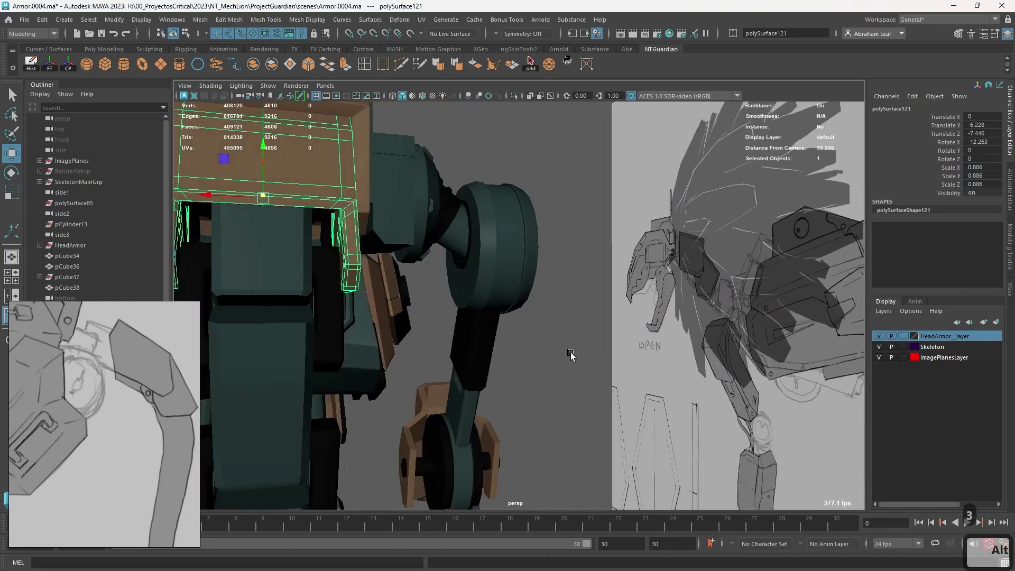
right_click_drag(578, 352, 588, 337, "alt")
left_click(588, 336)
left_click_drag(588, 336, 444, 306, "alt")
right_click_drag(444, 306, 386, 283, "alt")
left_click_drag(386, 283, 491, 222, "alt")
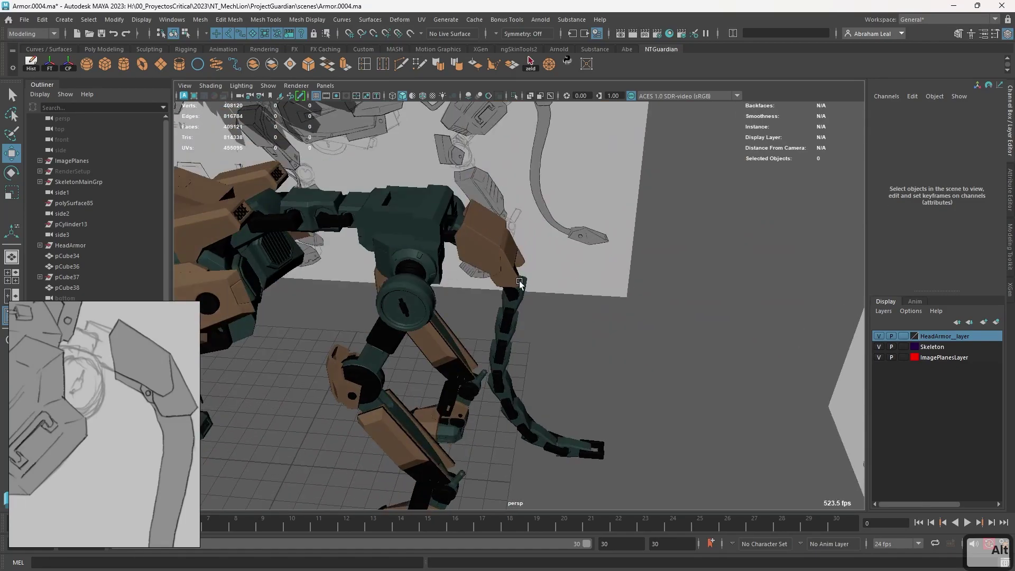
left_click_drag(510, 258, 511, 233, "alt")
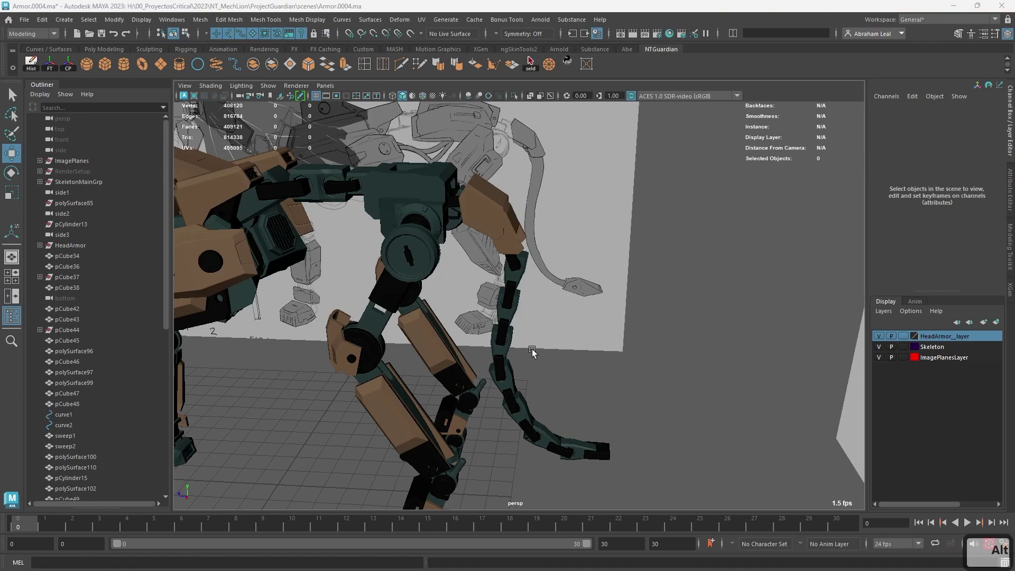
right_click_drag(532, 350, 564, 322, "alt")
left_click_drag(564, 322, 507, 263, "alt")
right_click_drag(507, 263, 548, 362, "alt")
middle_click_drag(522, 341, 546, 344, "alt")
left_click_drag(546, 346, 528, 389, "alt")
left_click(495, 308)
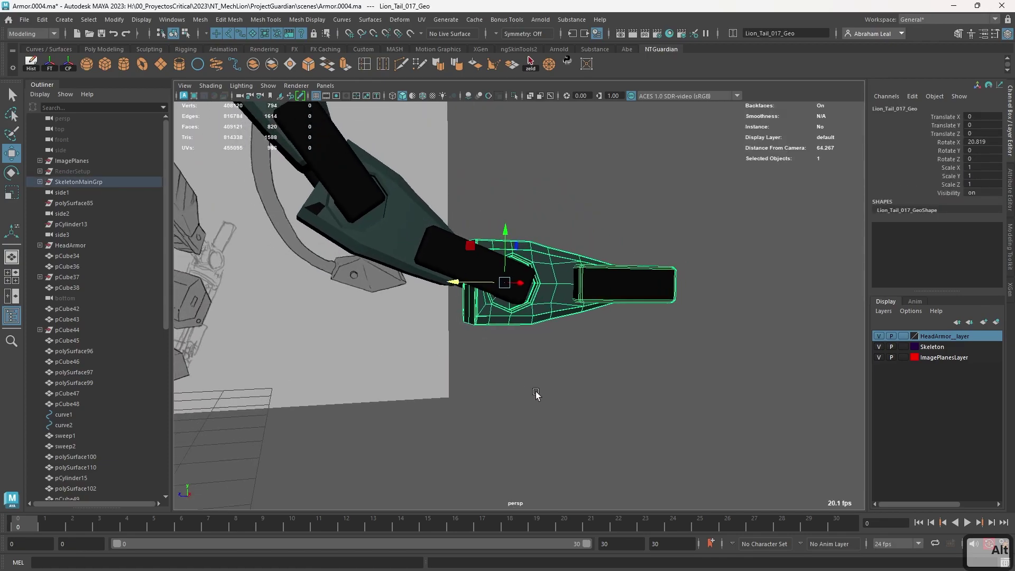
left_click(529, 389)
- In side-view wireframe, trace the drawn tail tip over the last link as a six-point polygon
key("space")
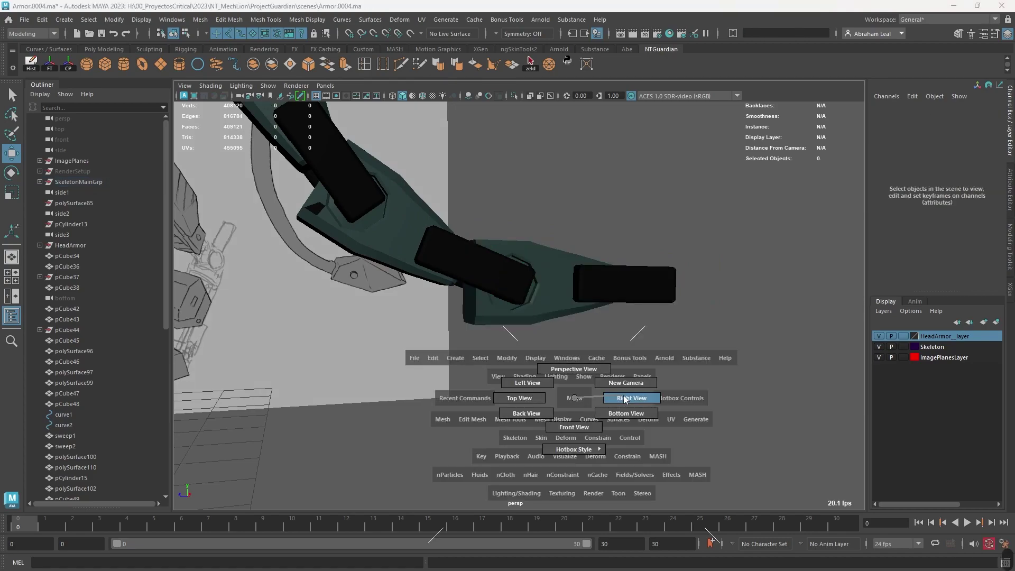
left_click_drag(624, 399, 624, 396)
scroll(625, 397, "down", 3)
middle_click_drag(634, 349, 588, 206, "alt")
scroll(581, 207, "down", 2)
middle_click_drag(520, 476, 437, 279, "alt")
middle_click_drag(569, 437, 525, 317, "alt")
scroll(525, 317, "up", 3)
right_click_drag(525, 316, 544, 356, "alt")
key("4")
right_click_drag(449, 220, 471, 277, "alt")
middle_click_drag(433, 211, 444, 180, "alt")
right_click_drag(444, 180, 418, 163, "alt")
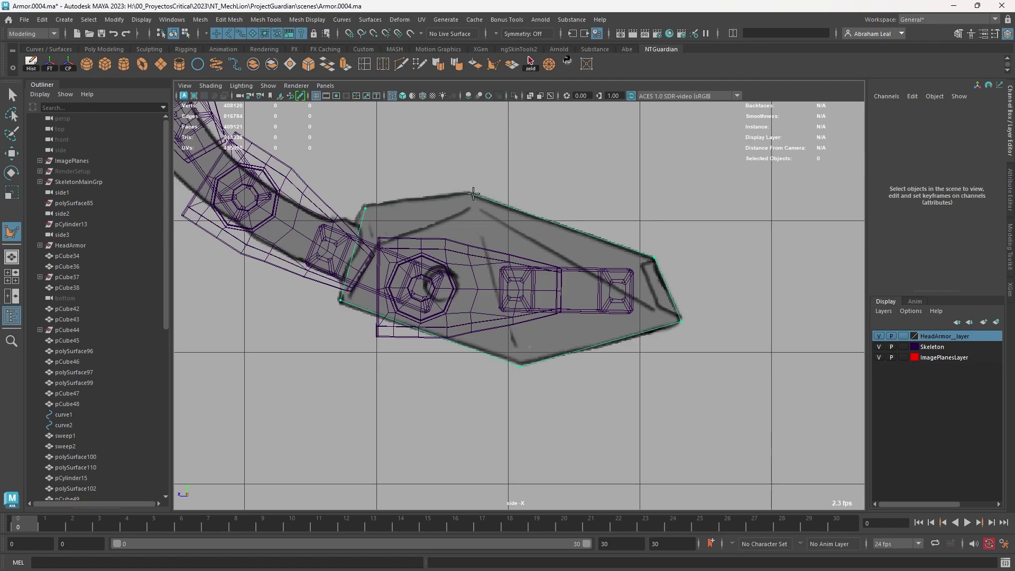
key("Return")
- In perspective view, split the tail-tip polygon with an edge between its upper and lower middle vertices
key("space")
left_click_drag(490, 202, 501, 165)
left_click_drag(533, 248, 589, 305, "alt")
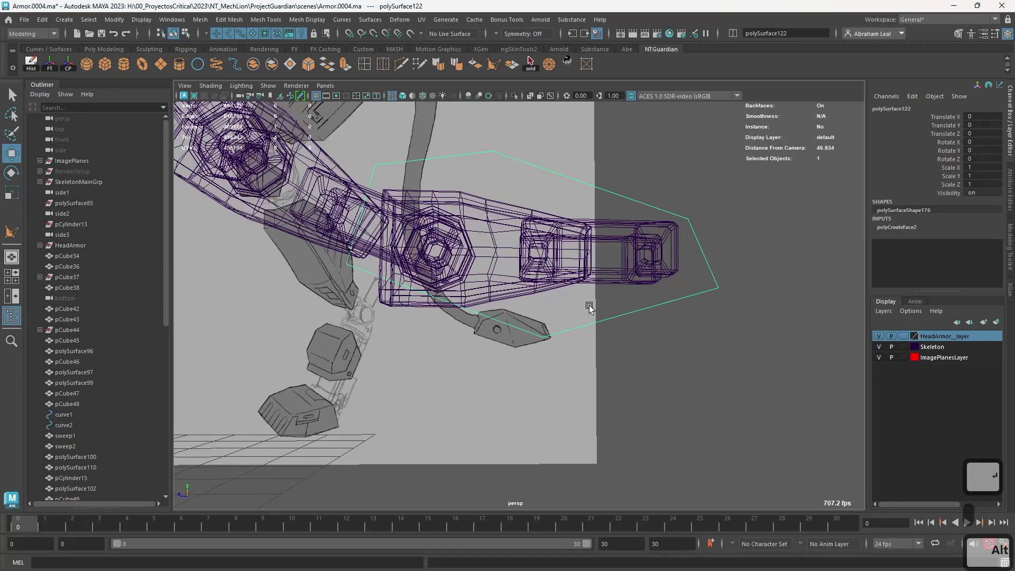
key("g")
left_click(492, 152)
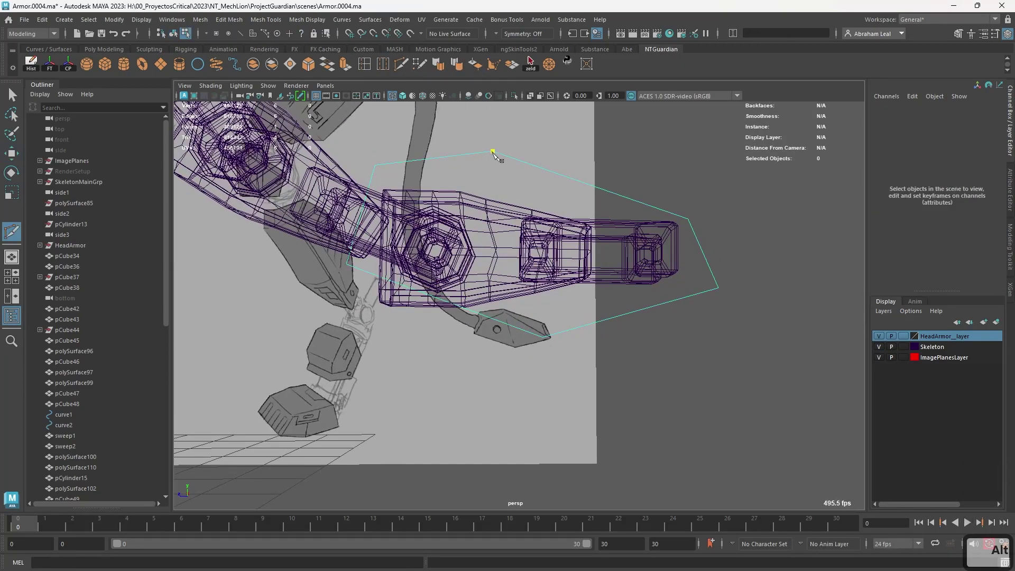
key("Return")
- Display the scene shaded and move the tail-tip polygon sideways to 1.934 in X
key("5")
mouse_move(584, 320)
left_mouse_down("alt")
mouse_move(584, 296)
mouse_move(484, 305)
mouse_move(517, 398)
mouse_move(435, 398)
mouse_move(562, 407)
left_mouse_up("alt")
key("q")
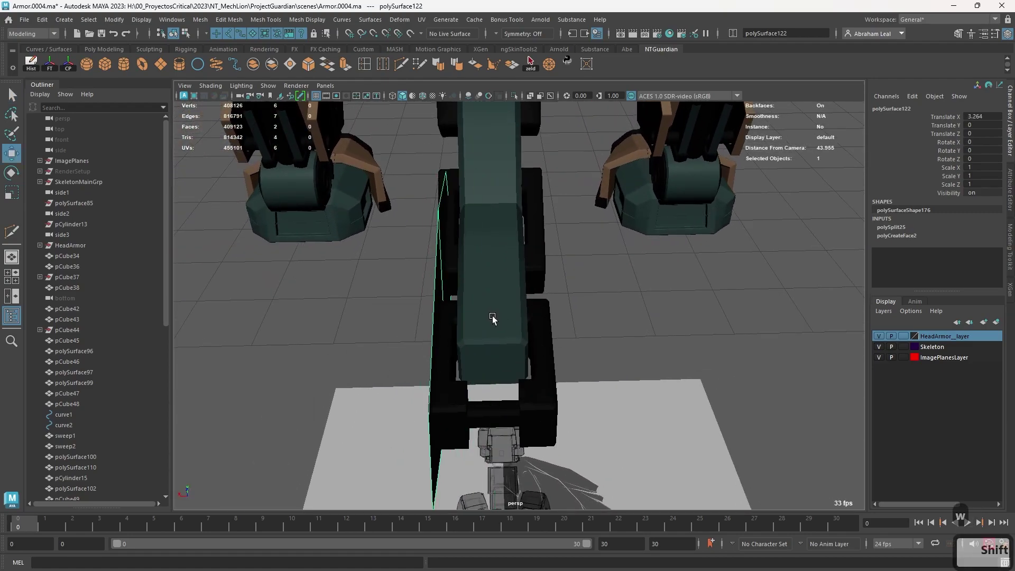
key("ctrl+z")
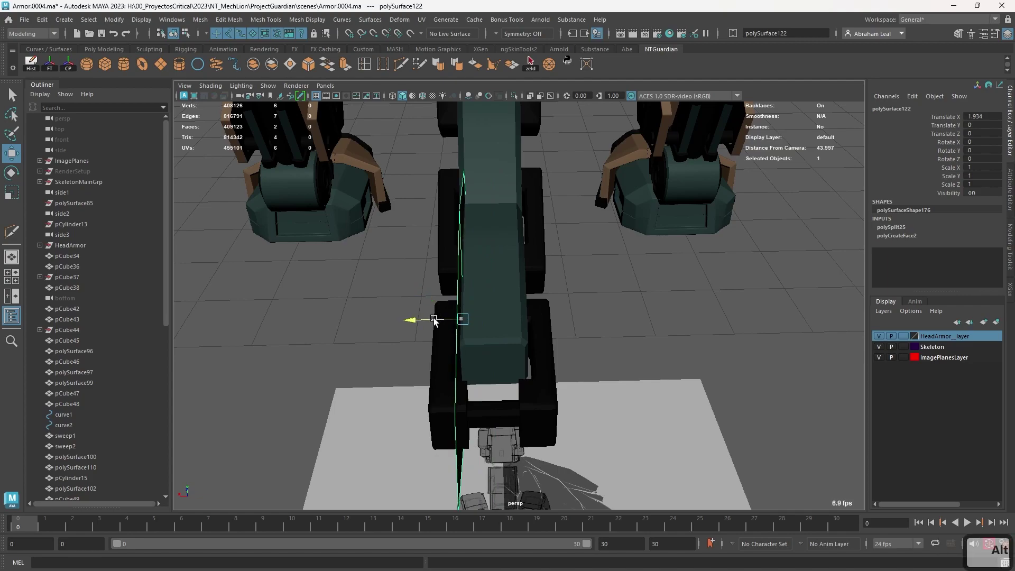
- Extrude the tail-tip faces outward by 2.539 and scale the extruded faces inward to form sloped sides
key("ctrl+e")
left_click_drag(424, 363, 509, 295)
left_click_drag(567, 173, 478, 305, "alt")
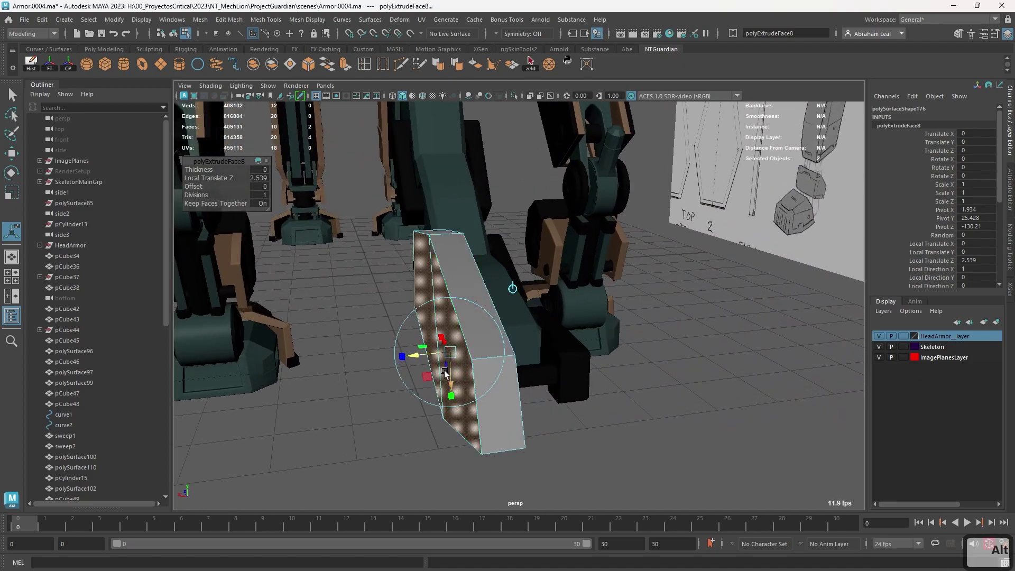
key("r")
left_click_drag(417, 330, 625, 300)
- Return the tail-tip piece to object mode and move it outward to 4.062 in X
right_click_drag(624, 275, 697, 236)
left_click_drag(661, 306, 550, 271, "alt")
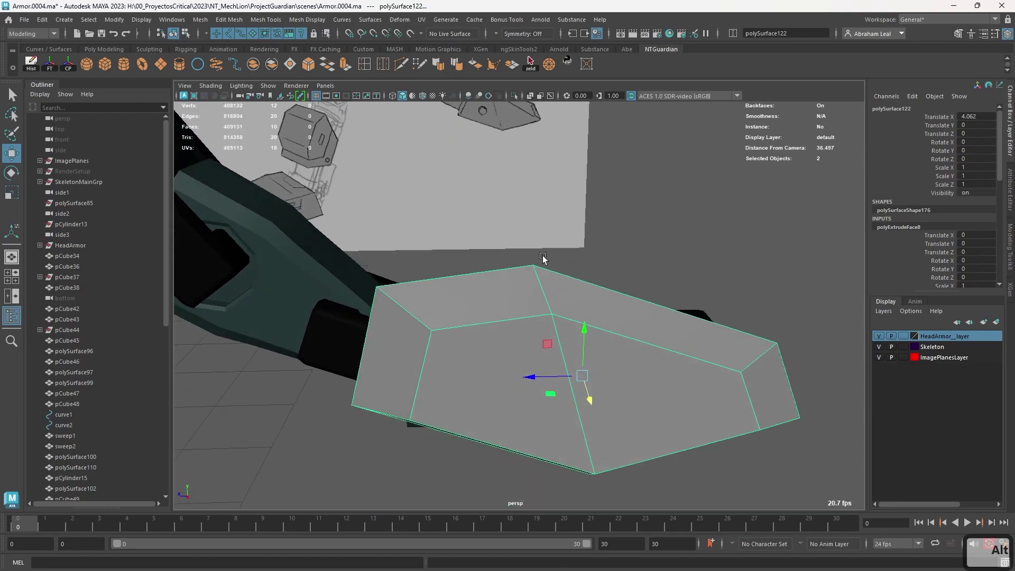
left_click_drag(493, 372, 531, 372, "alt")
left_click_drag(597, 384, 673, 291, "alt")
- Edit the tail tip's vertices, pulling the lower middle vertex of its outer face outward along X
right_click_drag(667, 268, 618, 268)
left_click_drag(618, 268, 594, 248, "alt")
left_click_drag(594, 236, 513, 322)
left_click_drag(508, 325, 382, 321, "alt")
left_click_drag(359, 284, 512, 246)
key("ctrl+z")
key("ctrl+z")
key("ctrl+z")
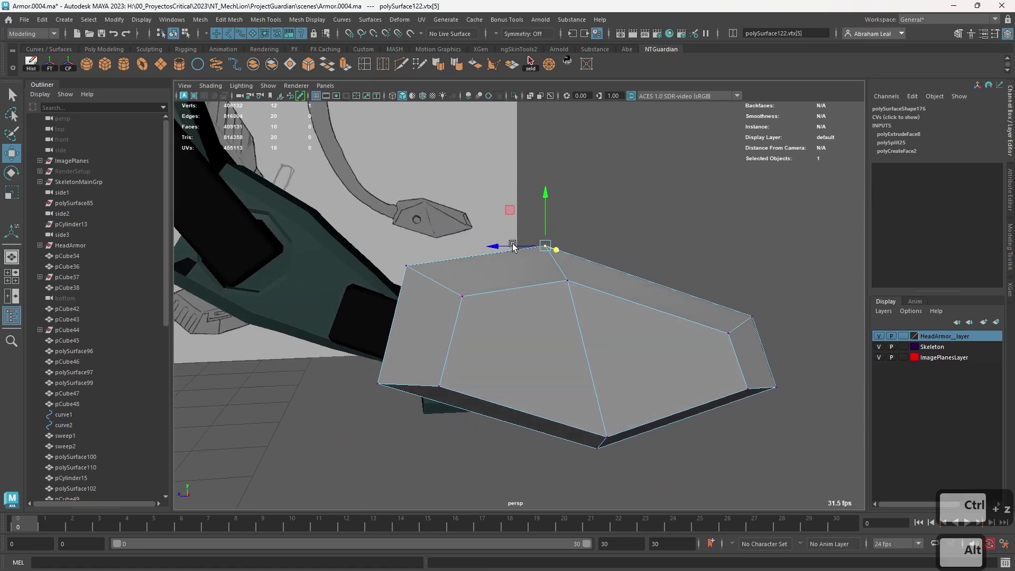
left_click_drag(647, 439, 525, 301, "alt")
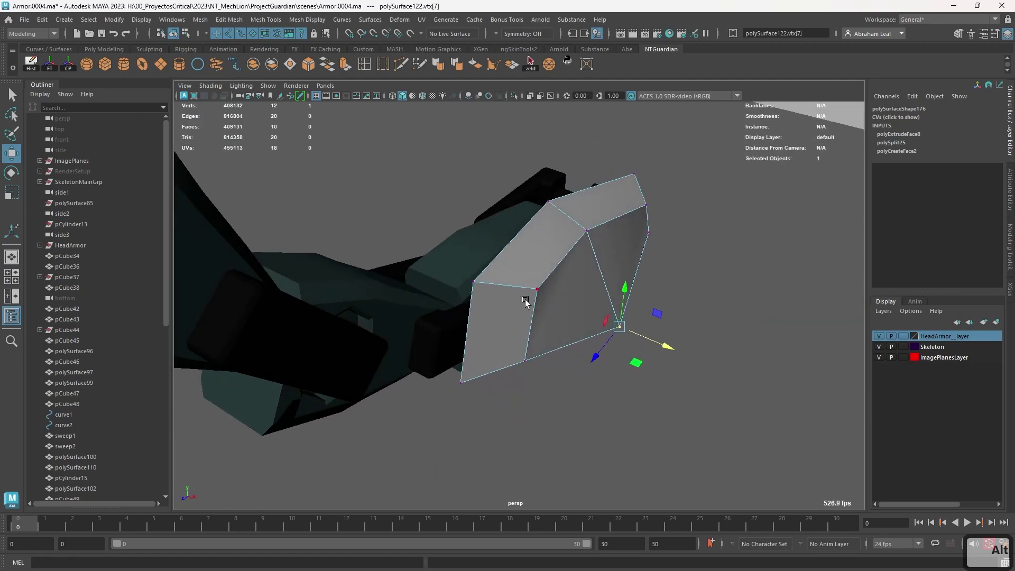
- Try repositioning the other vertices around the tail tip's outer face
left_click(646, 205, "shift")
left_click_drag(646, 205, 499, 277, "alt")
left_click(615, 240)
left_click(584, 238)
key("ctrl+z")
key("ctrl+z")
key("ctrl+z")
key("ctrl+z")
key("ctrl+z")
key("ctrl+z")
key("ctrl+z")
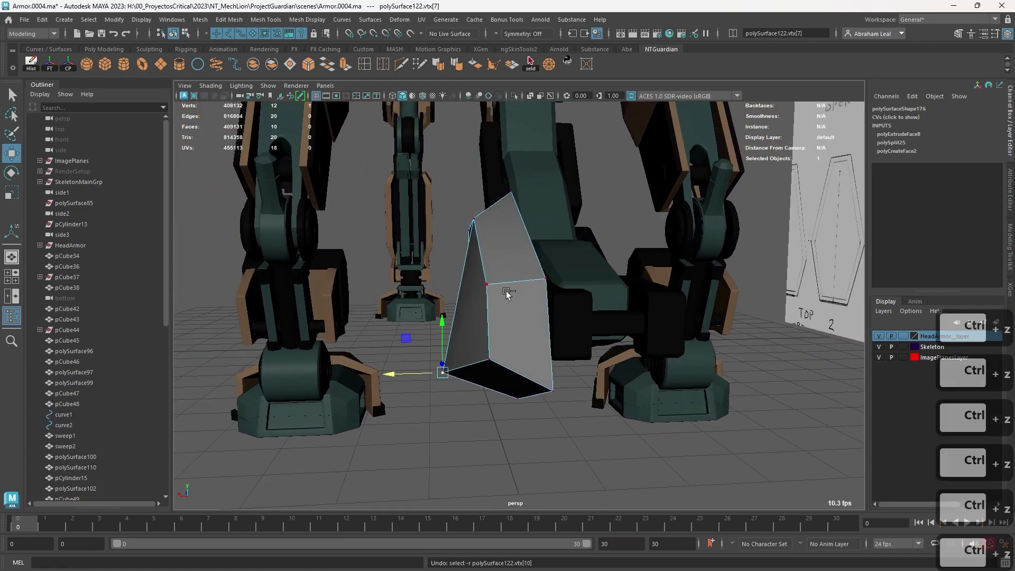
- Try rotating the two outer faces of the tail-tip piece
right_click_drag(480, 307, 481, 317)
left_click(477, 274)
left_click_drag(480, 312, 616, 260, "alt")
left_click(543, 316, "shift")
key("e")
key("ctrl+z")
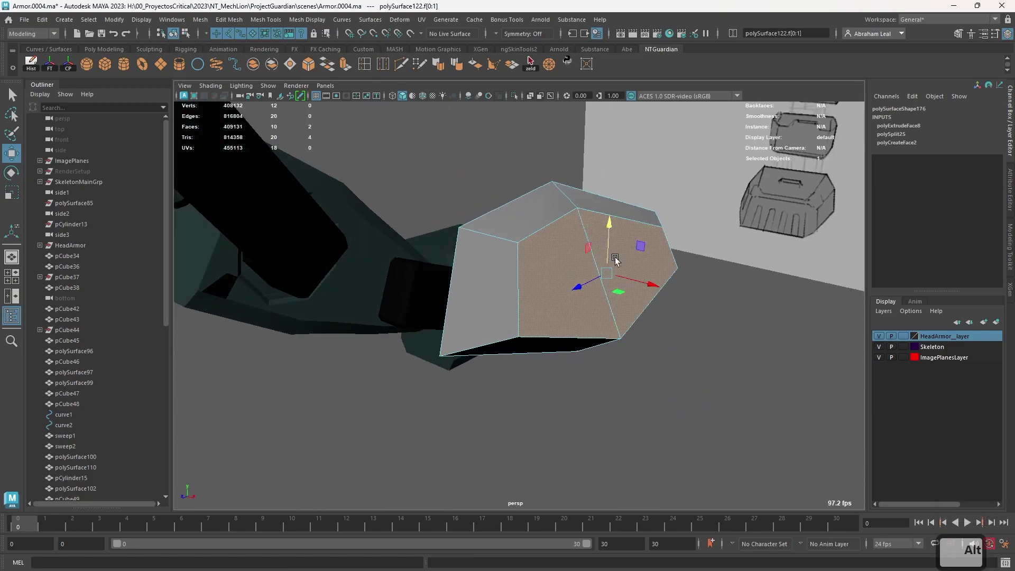
- Compare the tail-tip piece with the reference drawing in wireframe
left_click(715, 406)
mouse_move(715, 405)
left_mouse_down("alt")
mouse_move(756, 348)
mouse_move(710, 363)
mouse_move(515, 217)
mouse_move(538, 239)
mouse_move(593, 250)
mouse_move(578, 311)
mouse_move(612, 300)
mouse_move(623, 335)
mouse_move(604, 262)
mouse_move(649, 344)
mouse_move(625, 357)
mouse_move(618, 235)
mouse_move(550, 316)
mouse_move(516, 291)
mouse_move(459, 465)
mouse_move(439, 285)
mouse_move(531, 281)
left_mouse_up("alt")
left_click(515, 217)
key("space")
scroll(581, 254, "down", 3)
scroll(570, 260, "up", 3)
key("4")
key("space")
key("space")
key("5")
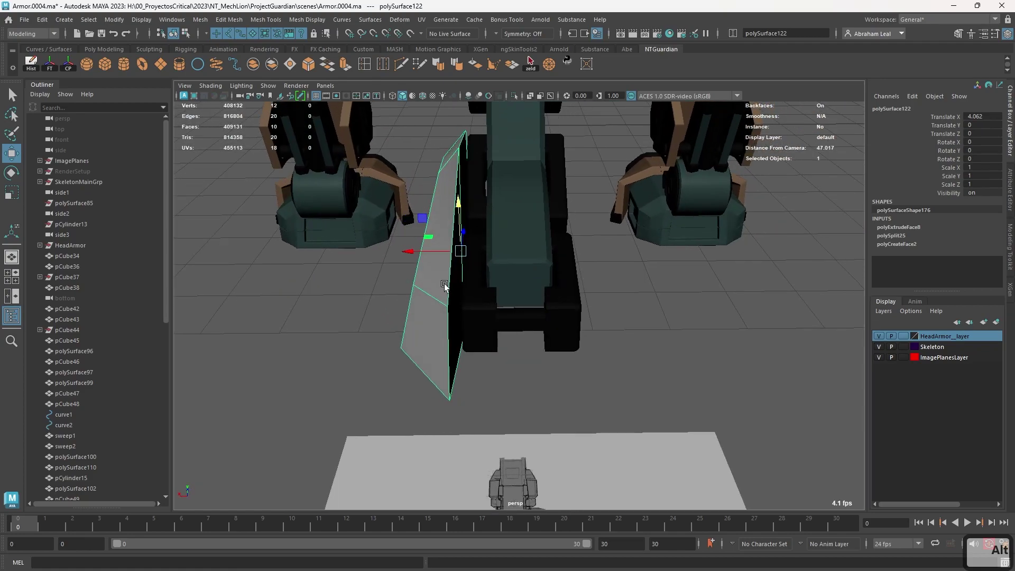
- Mirror the tail-tip piece across the world X axis in the negative direction, cutting geometry and combining it with the original
right_click_drag(443, 289, 494, 390, "shift")
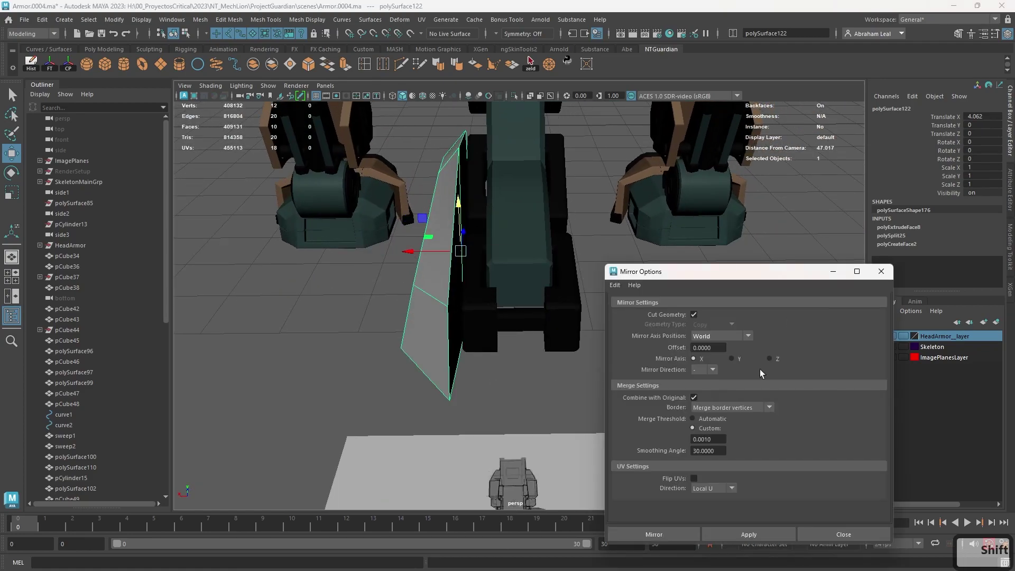
left_click(737, 533)
left_click_drag(523, 312, 490, 313, "alt")
left_click_drag(565, 274, 656, 219, "alt")
left_click(656, 219)
left_click(517, 414)
middle_click_drag(516, 414, 433, 331, "alt")
left_click_drag(520, 200, 449, 153, "alt")
- Cut new edges across the inner surface near the rear end of both tail-tip sides with Multi-Cut
left_click(401, 64)
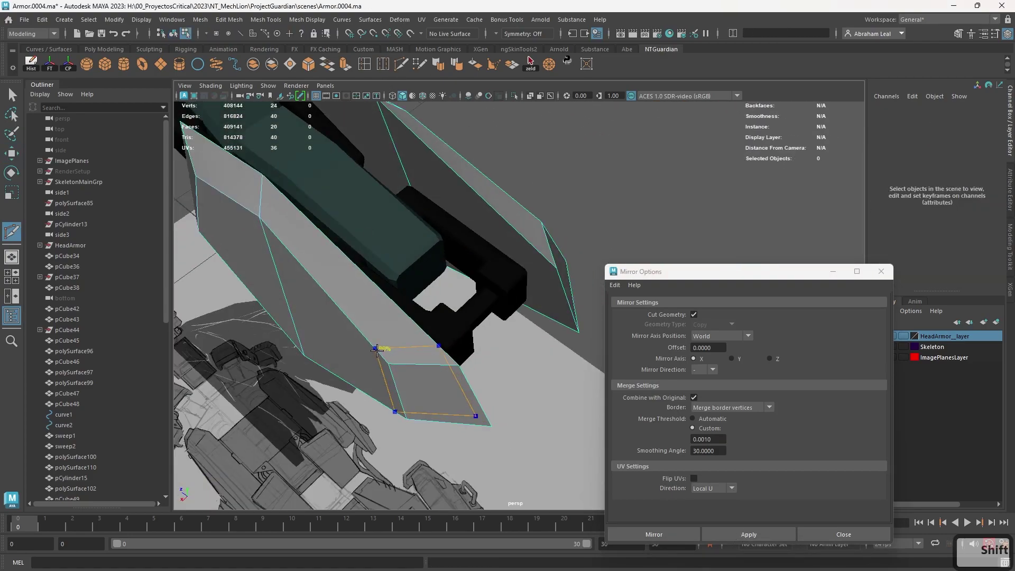
left_click(358, 329, "shift")
left_click_drag(358, 329, 552, 225, "alt")
left_click(520, 250, "ctrl+shift")
- Extrude the inner rear end faces of both tail-tip sides with an offset of 0.54
key("q")
right_click_drag(553, 227, 556, 289)
left_click(550, 293)
left_click_drag(540, 301, 520, 279, "alt")
left_click(393, 275, "shift")
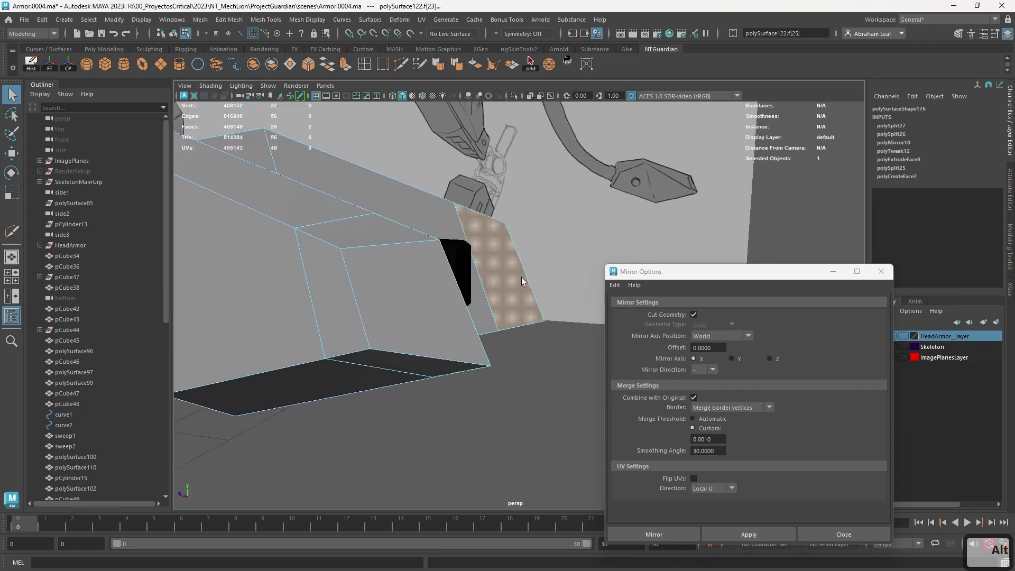
mouse_move(700, 187)
left_mouse_down("alt")
mouse_move(708, 193)
mouse_move(528, 222)
mouse_move(513, 269)
left_mouse_up("alt")
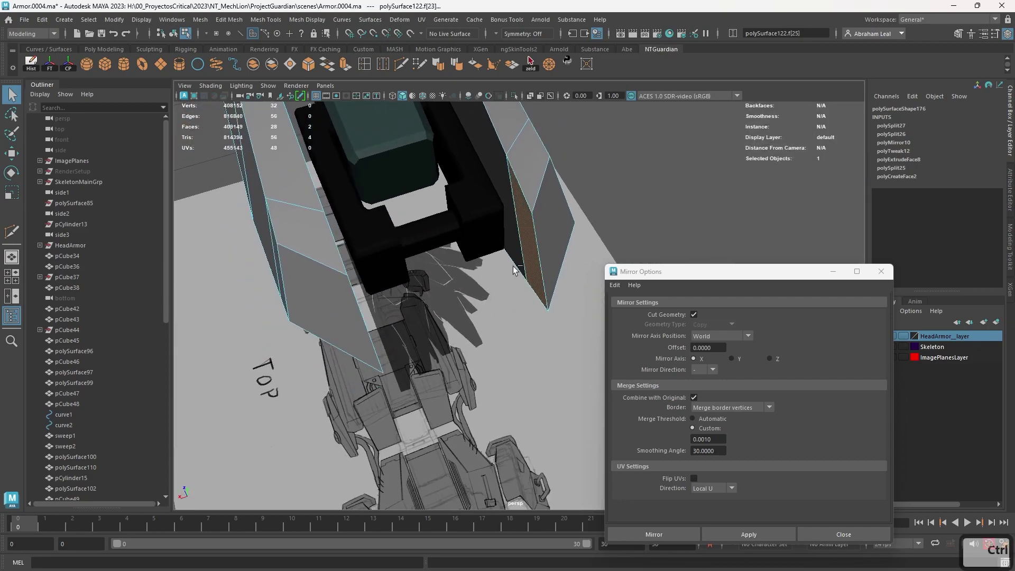
key("ctrl+e")
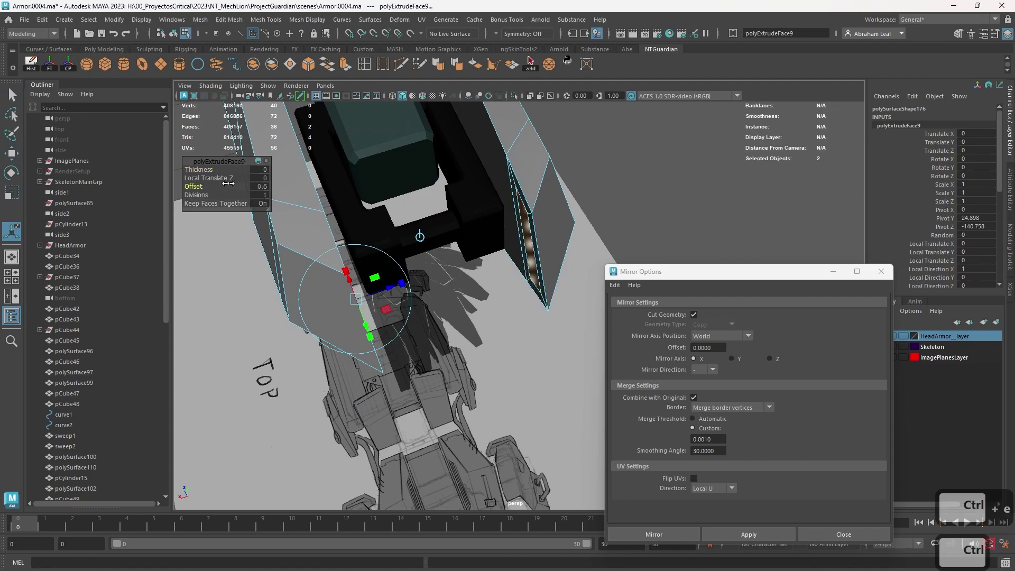
- Extrude the inset faces inward by 0.429 and delete the facing end faces on both sides
left_click_drag(402, 227, 424, 249, "alt")
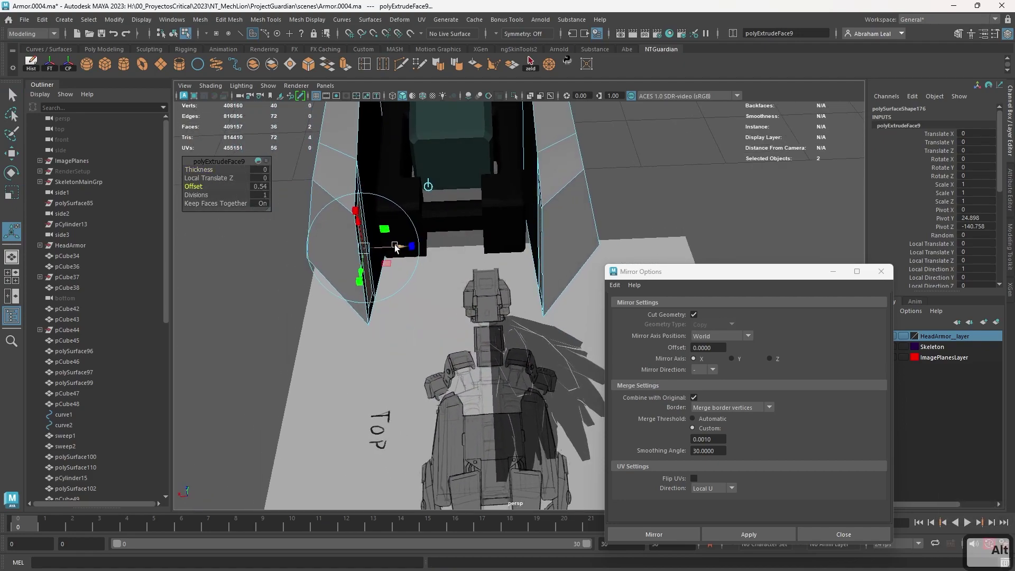
key("ctrl+e")
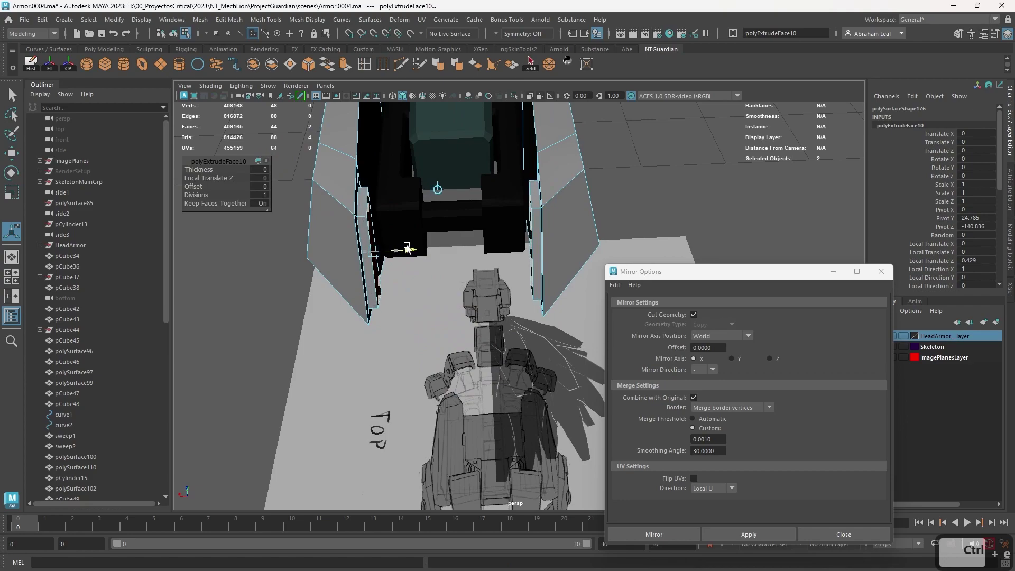
key("Delete")
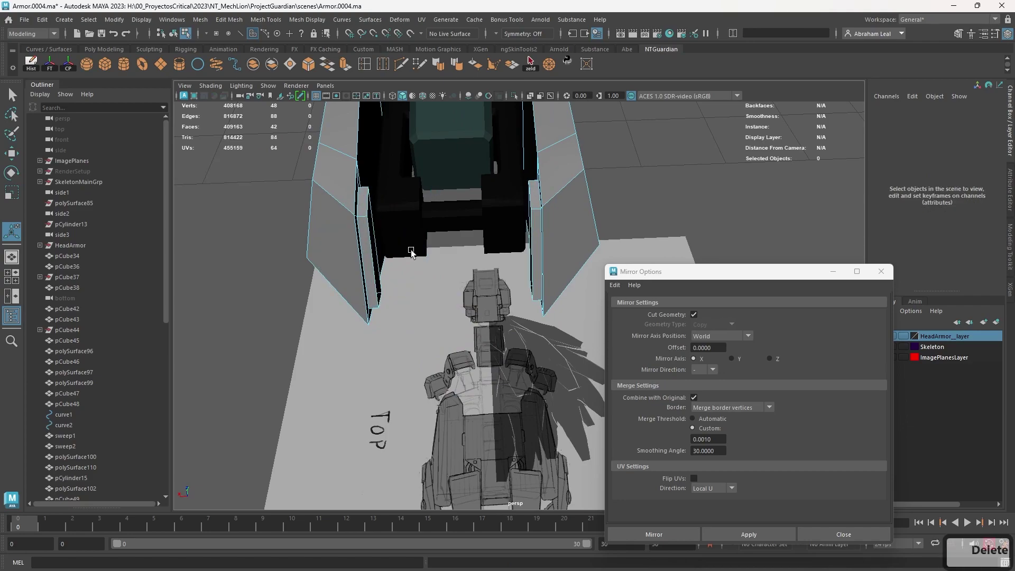
- Bridge the open border edges between the two tail-tip sides and return to object mode
left_click_drag(411, 253, 374, 243, "alt")
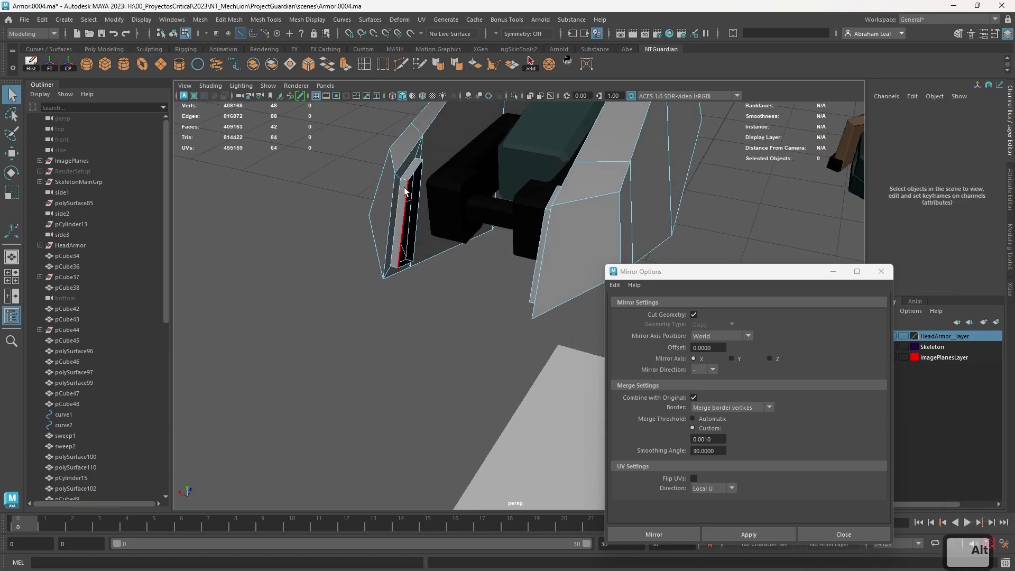
left_click_drag(405, 192, 584, 198, "alt")
left_click(512, 247, "shift")
left_click(329, 66)
key("q")
key("F8")
- Examine the joined tail-tip armor from several angles
left_click(518, 265)
left_click_drag(518, 265, 423, 303, "alt")
left_click(484, 300)
left_click(515, 300)
right_click_drag(423, 304, 303, 258, "alt")
left_click_drag(303, 259, 397, 370, "alt")
left_click_drag(376, 275, 512, 338, "alt")
right_click_drag(642, 169, 452, 256, "alt")
middle_click_drag(483, 245, 417, 180, "alt")
right_click_drag(418, 180, 490, 284, "alt")
left_click_drag(491, 284, 420, 274, "alt")
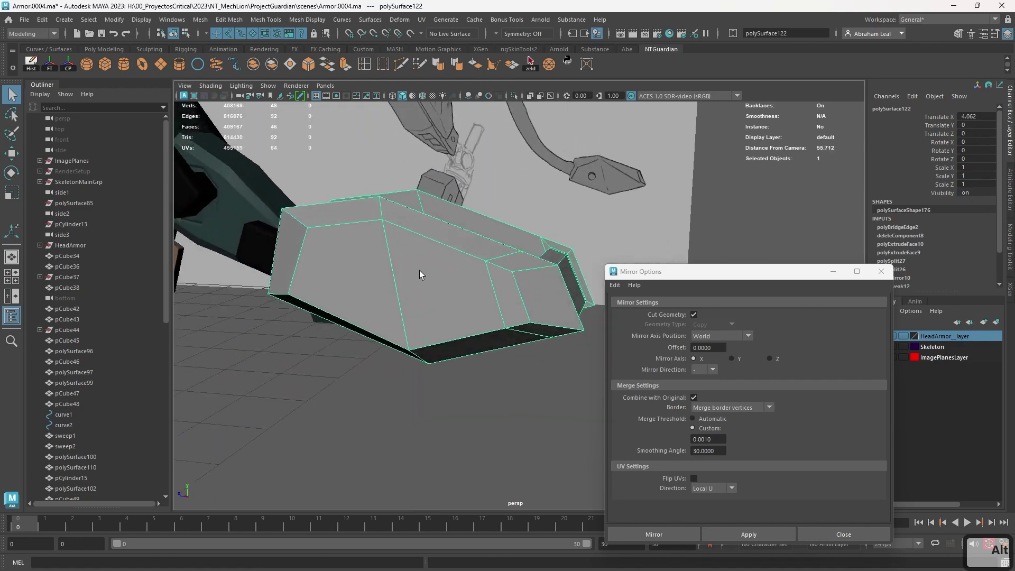
- Bevel the tail-tip armor's edges with 2 segments and a fraction of about 0.39, and show its smooth preview
left_click(308, 66)
left_click_drag(193, 179, 197, 181)
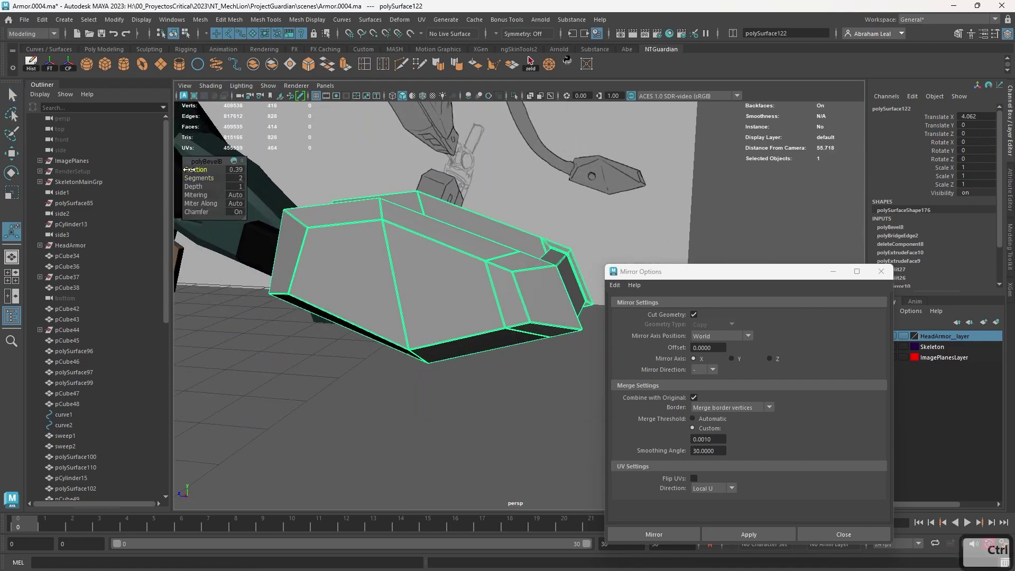
key("3")
key("q")
left_click(529, 397)
- Assign the brown armor material to the tail-tip piece and close the mirror options
left_click(485, 337)
left_click_drag(502, 288, 483, 425, "alt")
left_click(483, 425)
left_click_drag(555, 330, 562, 306, "alt")
left_click(556, 310)
right_click_drag(556, 268, 599, 548)
right_click_drag(637, 452, 636, 452)
left_click(506, 454)
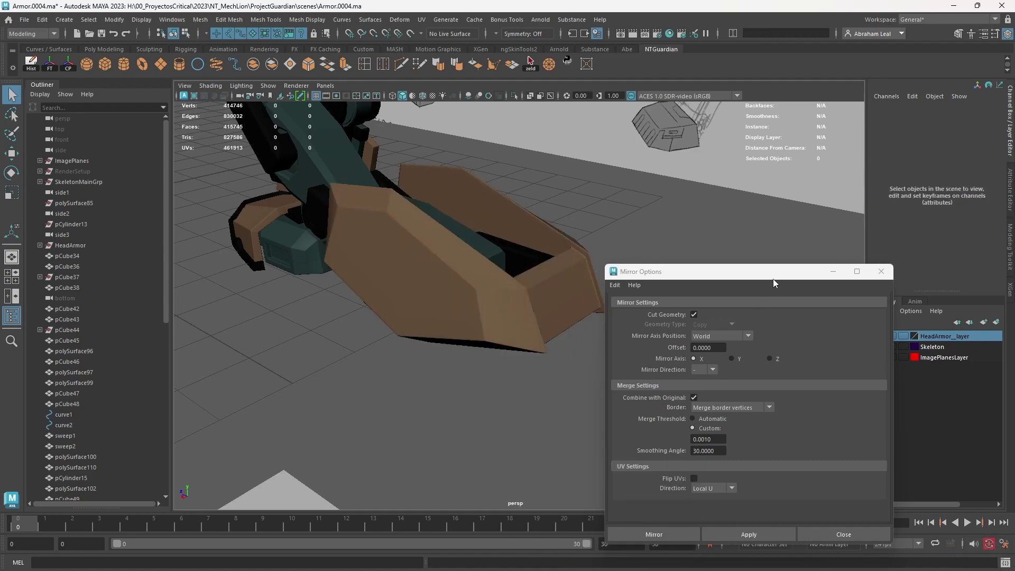
left_click(889, 275)
- Duplicate the round cylinder from the hind knee armor and move the copy out behind the tail
left_click_drag(623, 270, 586, 288, "alt")
right_click_drag(587, 288, 280, 331, "alt")
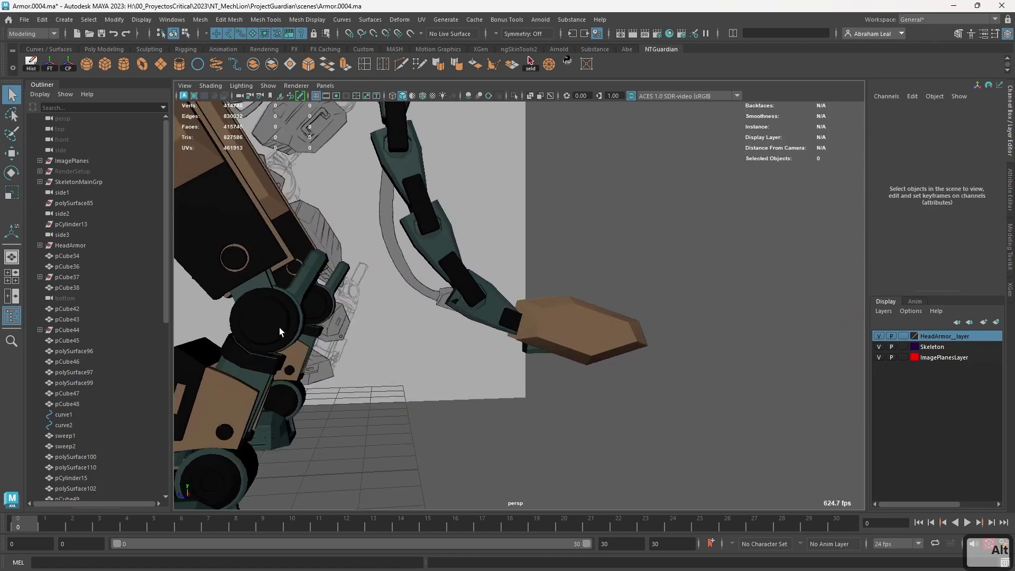
left_click(252, 310)
left_click_drag(253, 310, 308, 292, "alt")
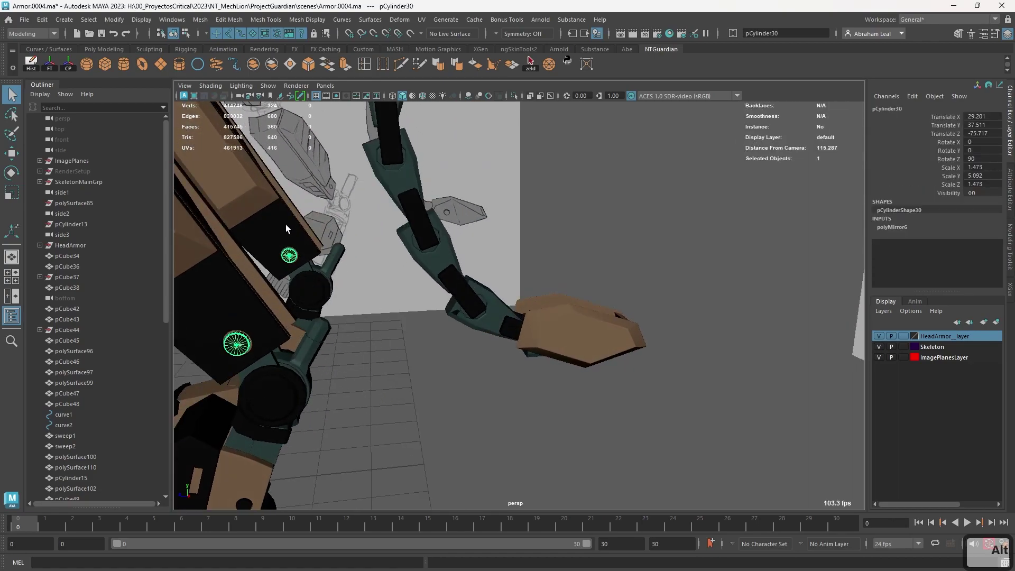
left_click_drag(287, 227, 321, 287, "alt")
key("ctrl+d")
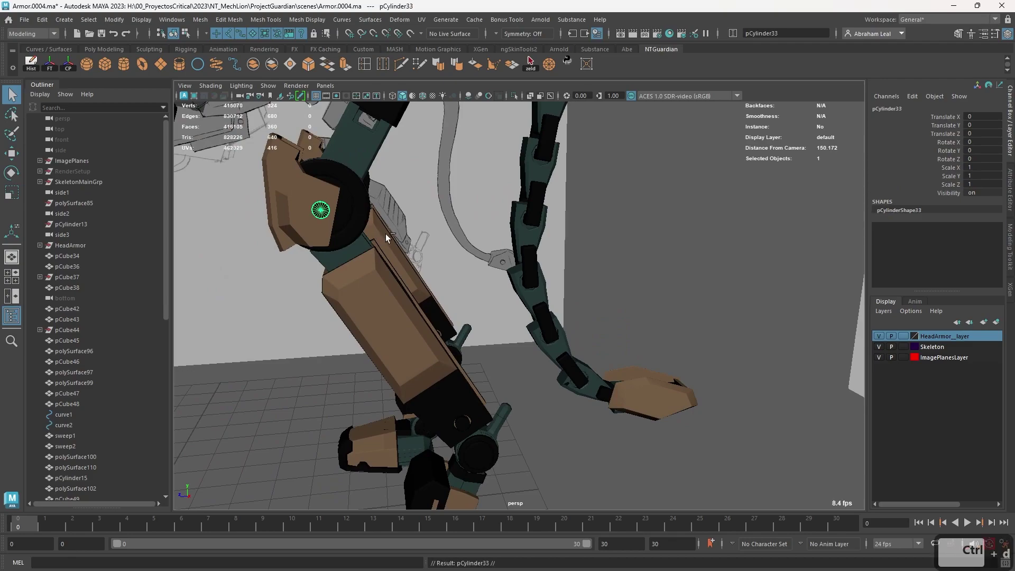
key("w")
left_click_drag(289, 206, 456, 210)
- Delete the surplus faces of the duplicated cylinder, keeping a single cylinder, and reselect it in object mode
right_click_drag(609, 182, 606, 203)
double_click(618, 171)
left_click_drag(700, 128, 552, 220)
left_click_drag(656, 157, 653, 223)
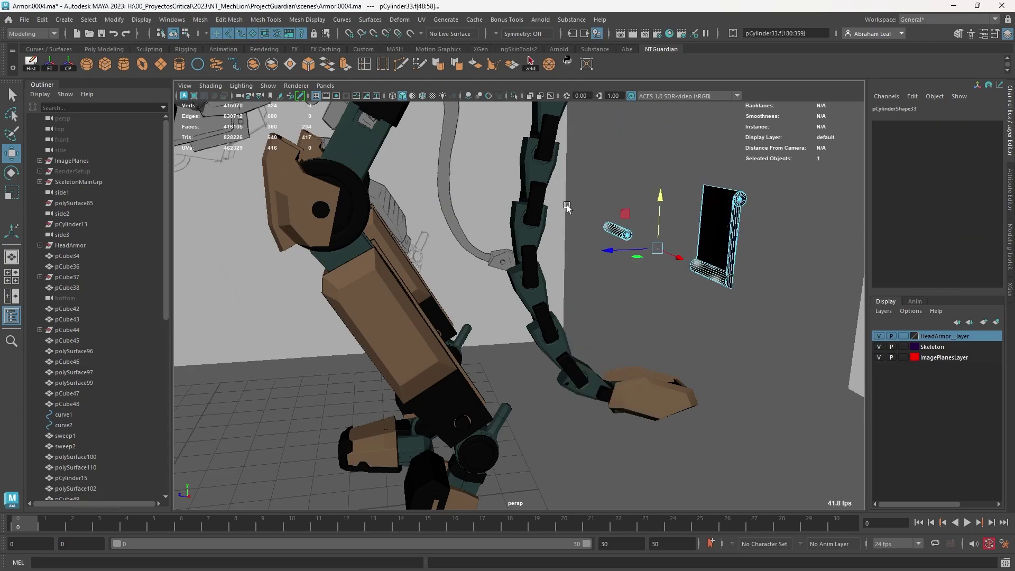
key("ctrl+z")
key("Delete")
right_click_drag(691, 187, 738, 170)
left_click(738, 175)
left_click(731, 199)
- Snap the cylinder to the model's centre line at -29.292 in X and lower it toward the tail tip
key("w")
left_click_drag(724, 206, 566, 322, "alt")
key("x")
left_click_drag(396, 220, 576, 220)
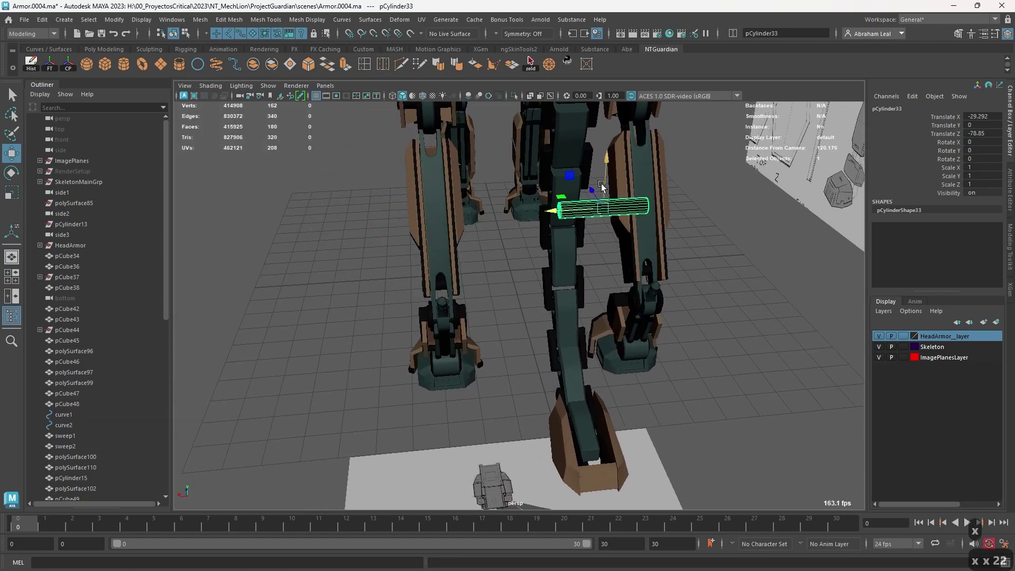
left_click_drag(594, 411, 593, 429)
- Position the cylinder through the tail-tip sides at -54.706 in Y and -75.075 in Z
left_click_drag(594, 429, 724, 339, "alt")
right_click_drag(589, 331, 740, 465, "alt")
middle_click_drag(740, 465, 661, 390, "alt")
left_click_drag(618, 340, 478, 399)
right_click_drag(478, 399, 588, 433, "alt")
left_click_drag(587, 433, 569, 406, "alt")
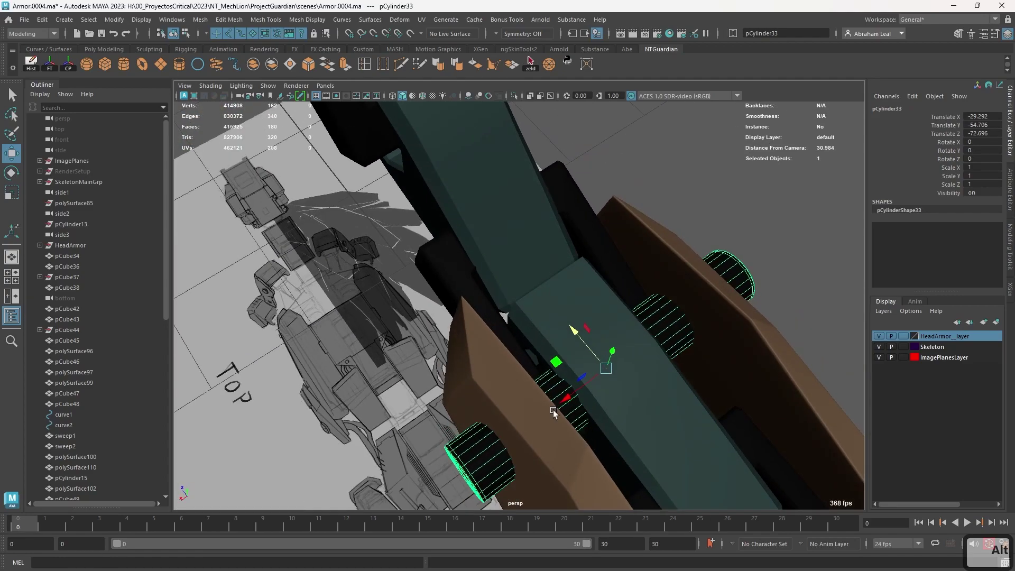
left_click_drag(573, 331, 604, 368)
- Lower the cylinder to -55.927 in Y and scale it to fit the tail-tip sides
left_click_drag(604, 369, 515, 301, "alt")
right_click_drag(516, 301, 460, 348, "alt")
middle_click_drag(460, 348, 433, 304, "alt")
left_click_drag(435, 305, 601, 353, "alt")
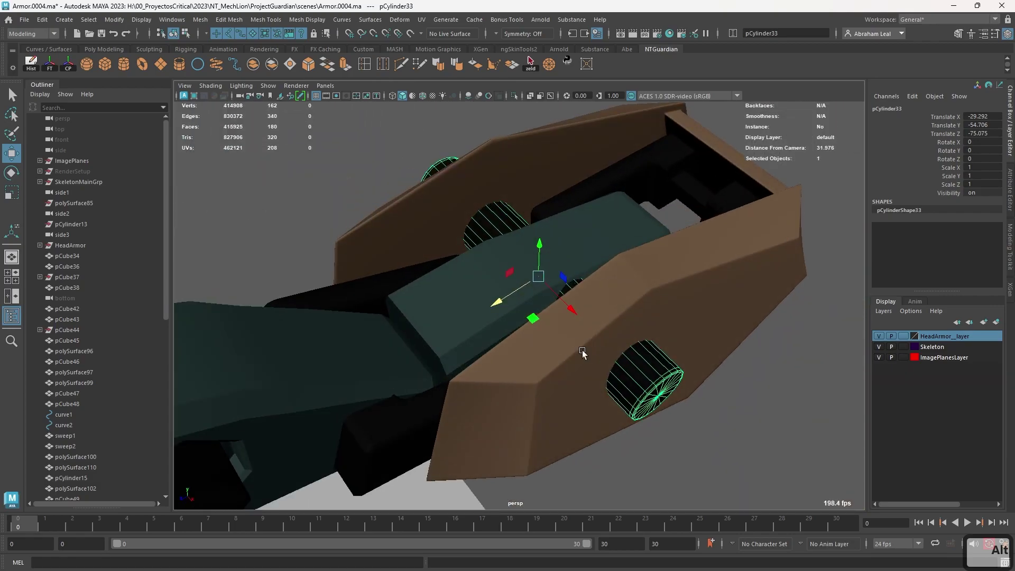
key("w")
left_click_drag(572, 306, 716, 268, "alt")
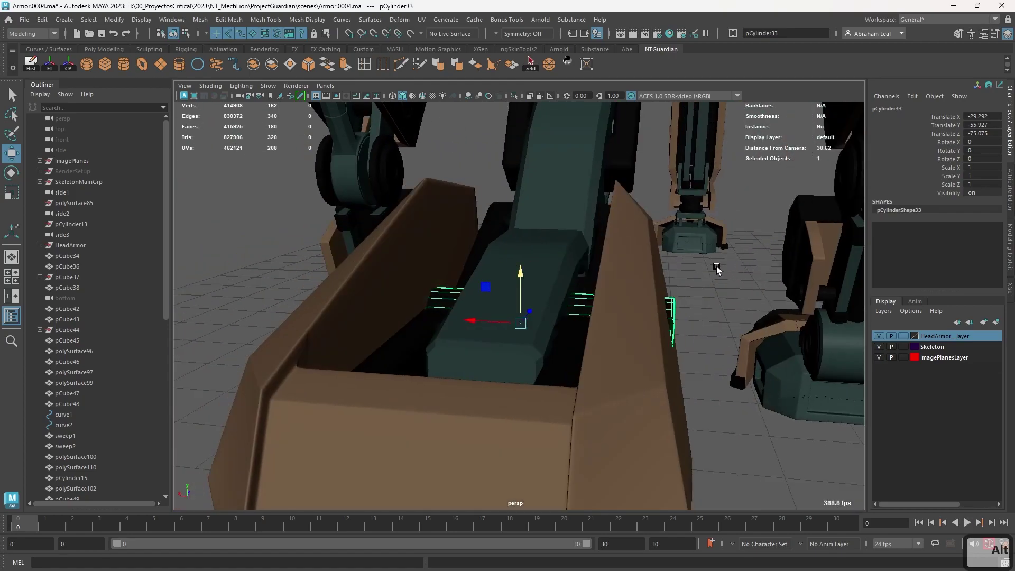
left_click_drag(491, 320, 460, 227, "alt")
left_click(611, 476)
- Inspect the tail armor with its tip and the hind legs from several angles
right_click_drag(460, 227, 521, 283, "alt")
left_click_drag(522, 283, 491, 244, "alt")
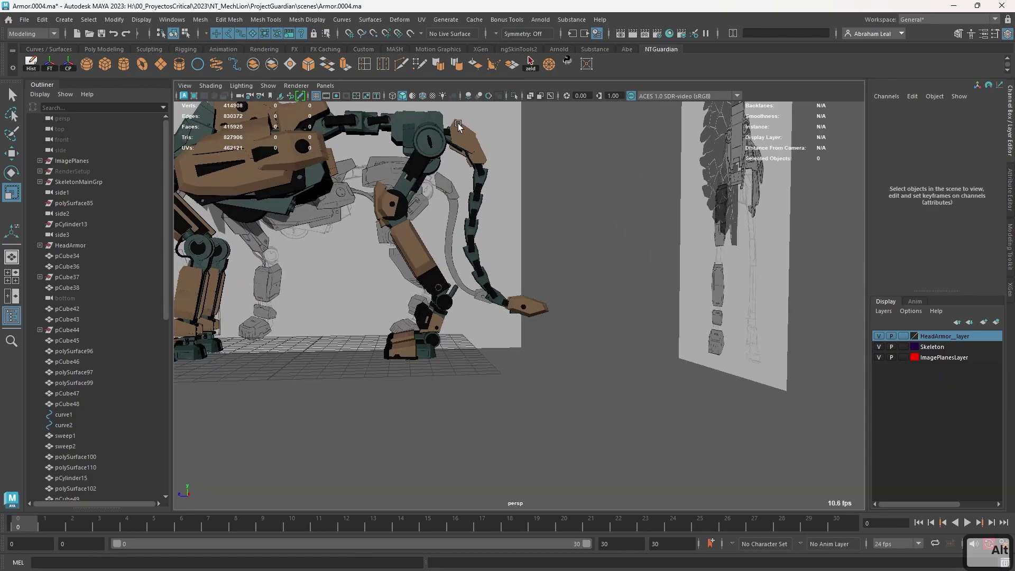
left_click_drag(471, 177, 487, 217, "alt")
left_click_drag(553, 390, 643, 357, "alt")
left_click(599, 354)
left_click(668, 419)
left_click_drag(668, 419, 540, 358, "alt")
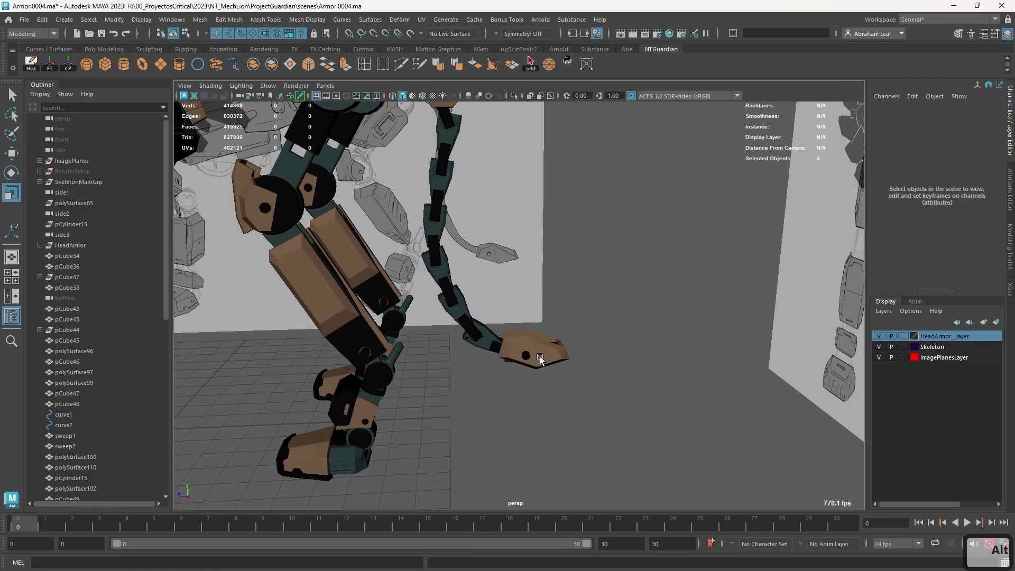
left_click_drag(604, 376, 630, 333, "alt")
right_click_drag(630, 333, 428, 320, "alt")
left_click_drag(428, 319, 519, 331, "alt")
right_click_drag(519, 331, 587, 394, "alt")
left_click_drag(586, 394, 550, 284, "alt")
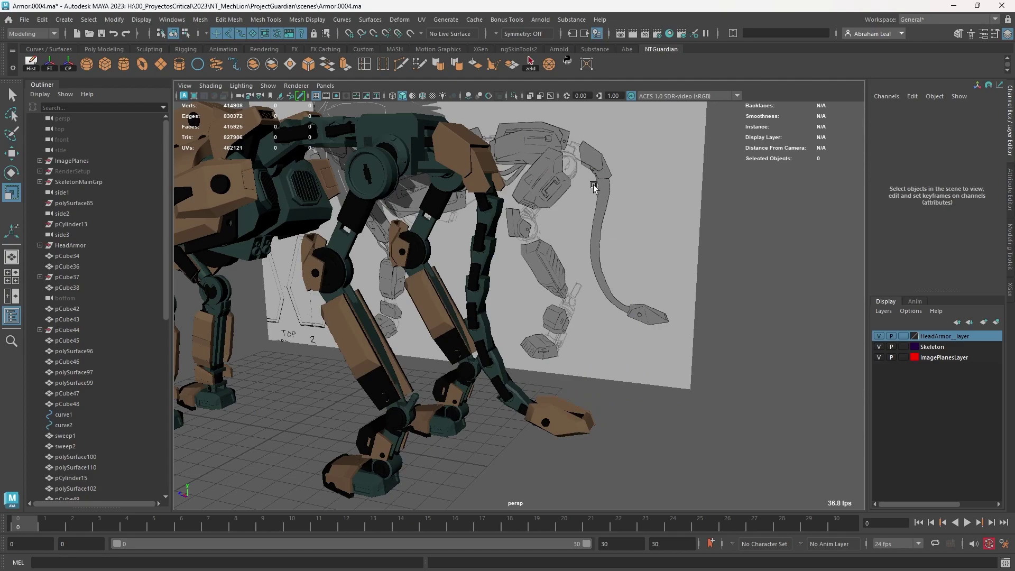
- Compare the tail and its armor with the reference drawing in orthographic and perspective views
key("space")
left_click_drag(538, 228, 566, 227)
middle_click_drag(331, 229, 594, 408, "alt")
right_click_drag(594, 408, 534, 240, "alt")
key("space")
left_click_drag(596, 285, 616, 245)
left_click_drag(635, 252, 658, 257, "alt")
key("space")
left_click_drag(614, 346, 464, 195)
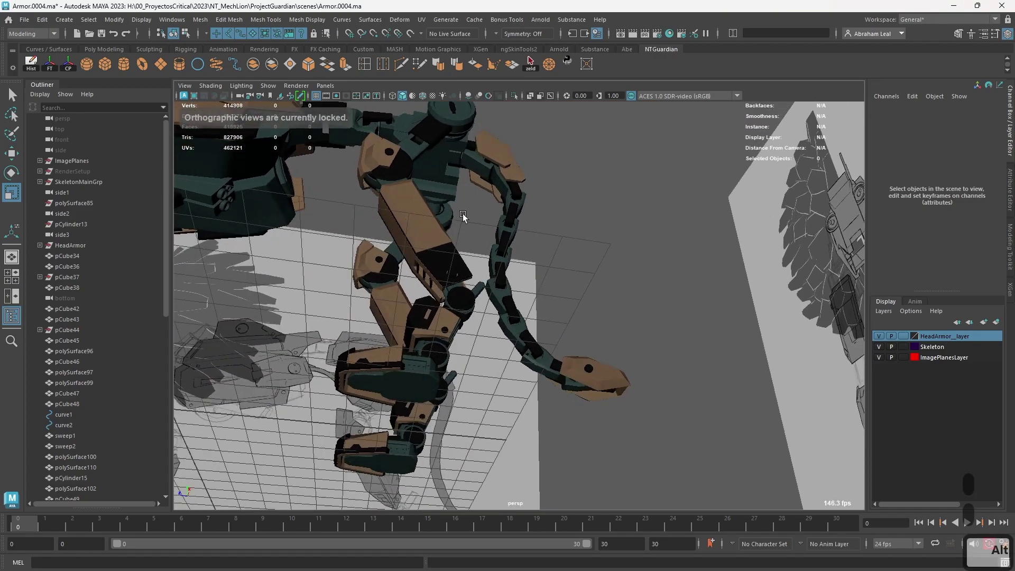
- Examine the hind-leg knee armor and the tail-base plates up close
right_click_drag(464, 196, 632, 509, "alt")
left_click_drag(632, 509, 570, 357, "alt")
right_click_drag(569, 357, 446, 410, "alt")
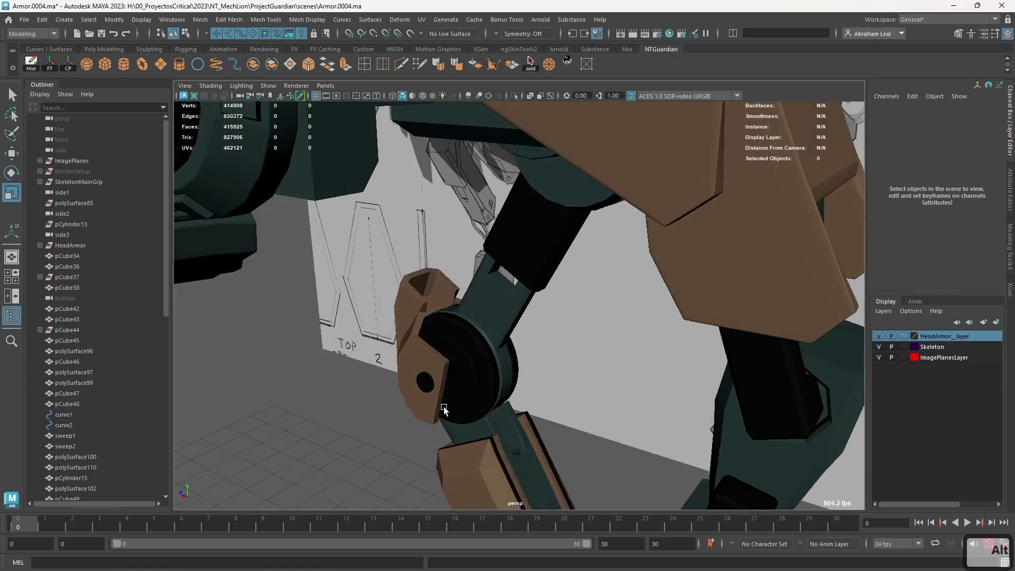
left_click_drag(447, 410, 522, 333, "alt")
right_click_drag(522, 333, 484, 364, "alt")
left_click_drag(484, 364, 474, 337, "alt")
right_click_drag(475, 337, 543, 344, "alt")
left_click_drag(543, 344, 605, 296, "alt")
- Create a four-sided polygon in the side view, tracing the small hinge piece beneath the tail-base plates
key("space")
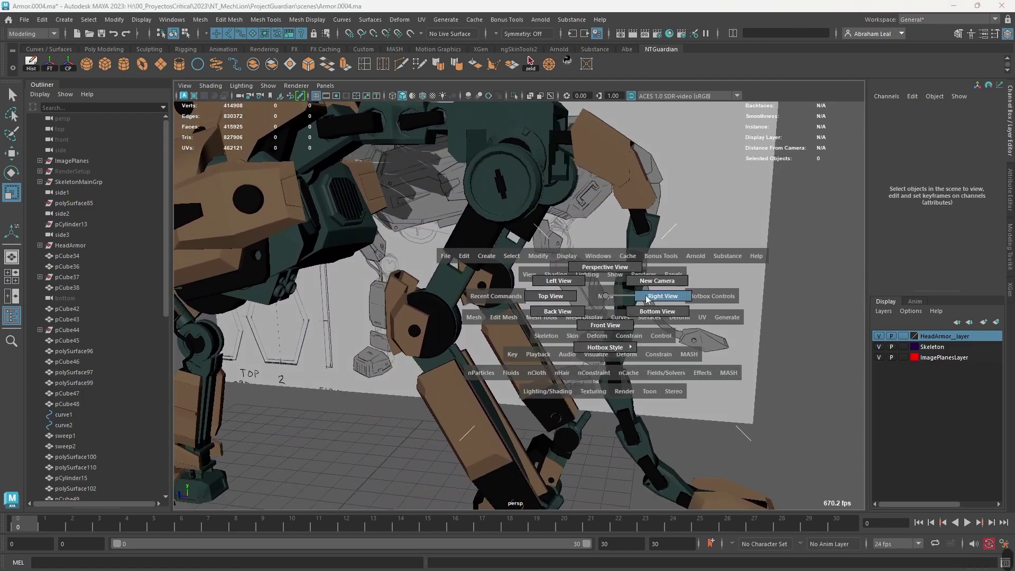
left_click(647, 296)
scroll(582, 296, "up", 3)
left_click(524, 332)
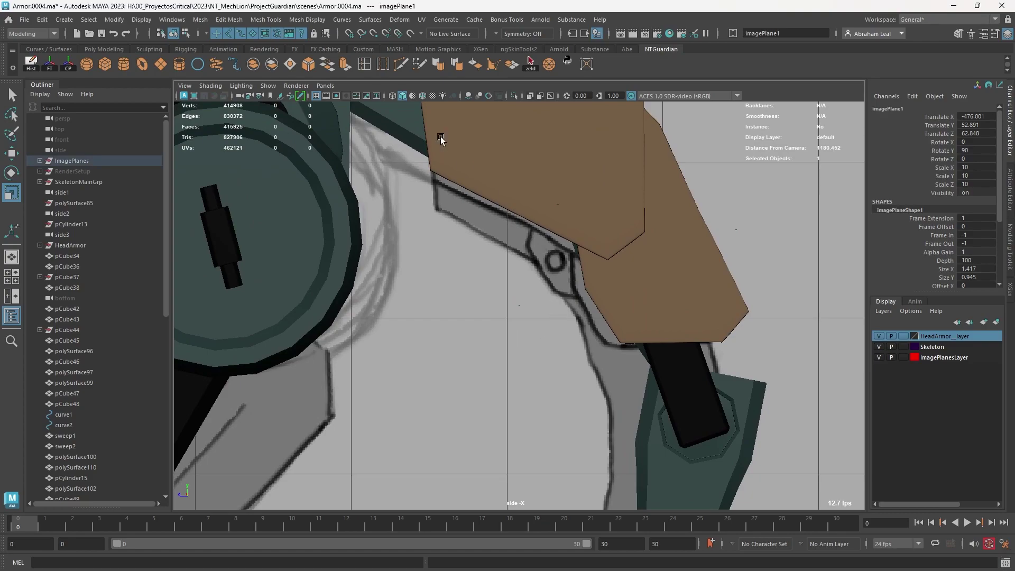
left_click(545, 203)
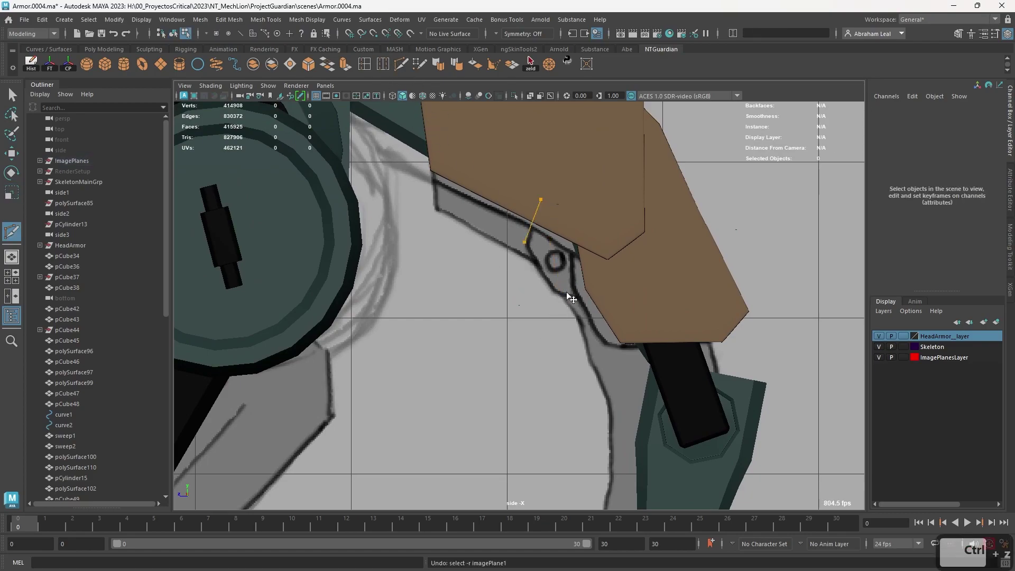
key("ctrl+z")
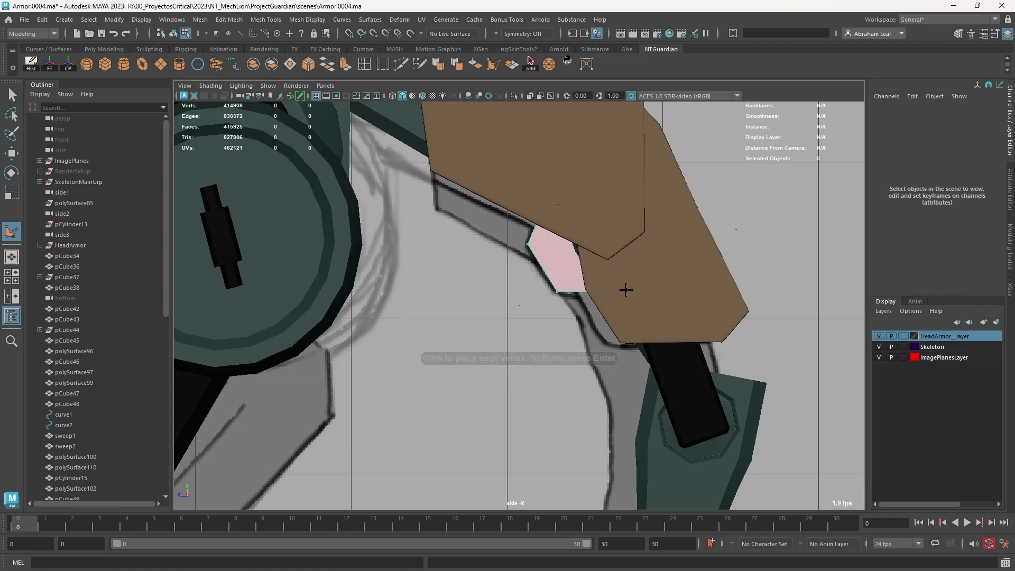
key("Return")
- Center the new polygon's pivot and move it outward to 7.061 in X, against the side plate
key("space")
left_click_drag(620, 289, 618, 264)
left_click_drag(634, 259, 645, 220, "alt")
key("f")
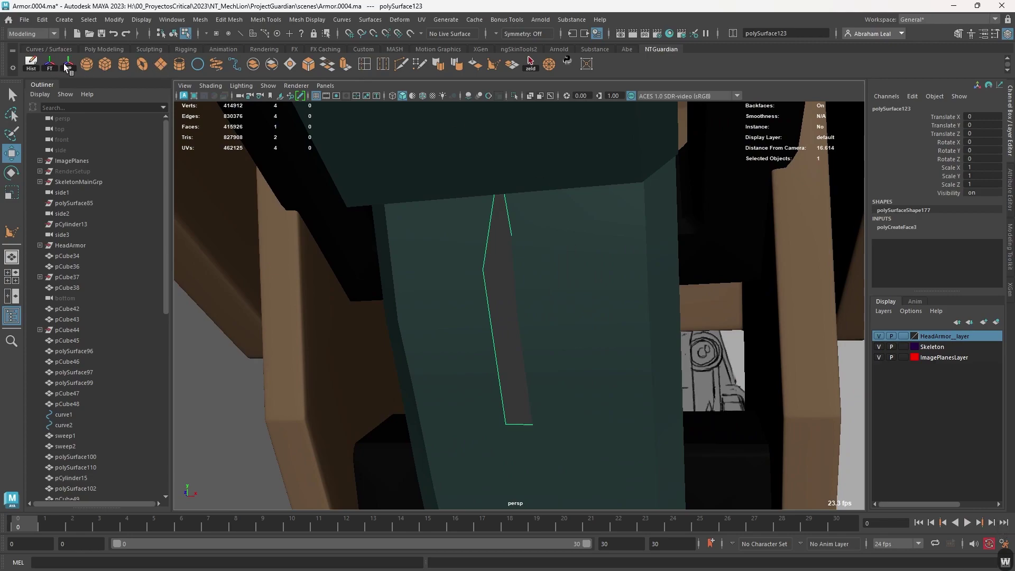
left_click_drag(766, 300, 693, 314)
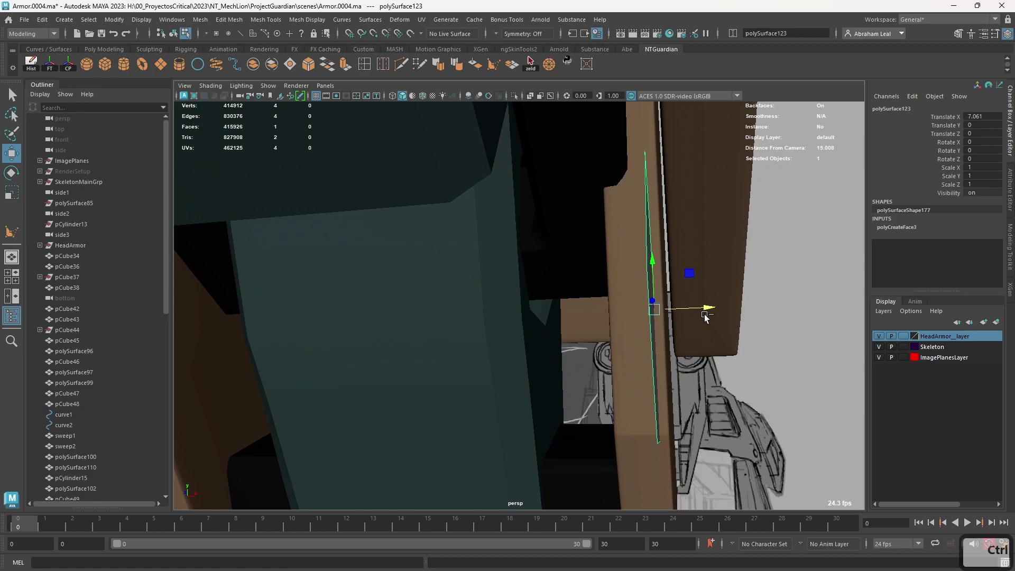
- Extrude the hinge polygon to give it thickness and return to object mode
key("ctrl+e")
left_click_drag(703, 316, 645, 296)
right_click_drag(645, 297, 694, 255)
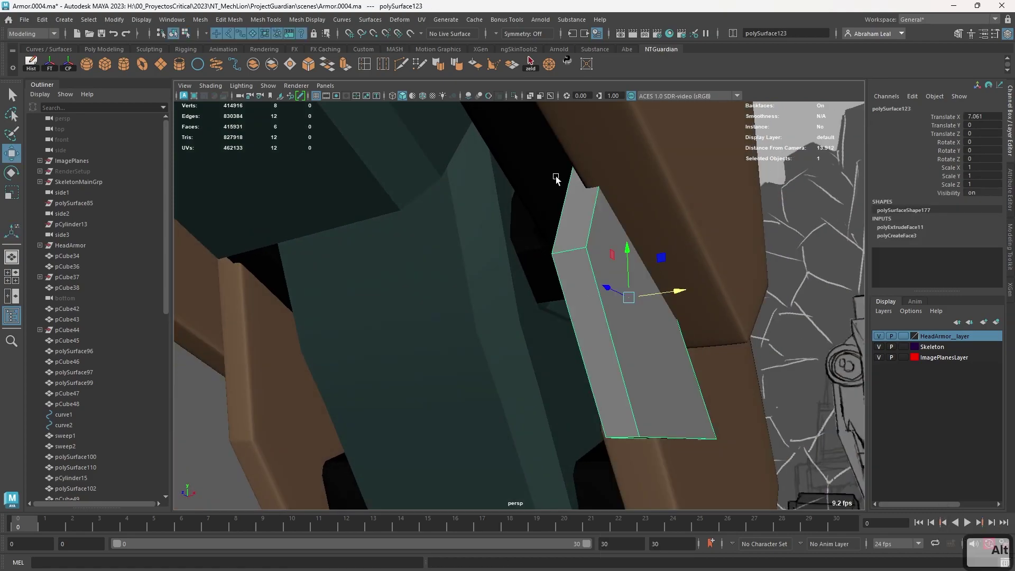
- Isolate the hinge piece and bevel its edges with a fraction of 0.34 and 2 segments
left_click(514, 96)
left_click_drag(592, 275, 546, 317, "alt")
middle_click_drag(498, 305, 515, 263, "alt")
left_click(315, 64)
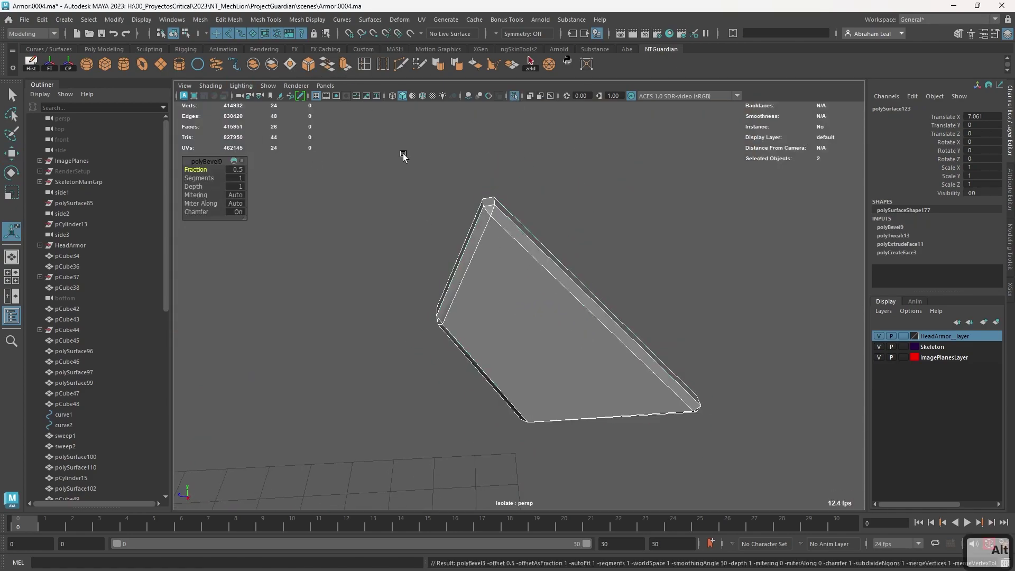
left_click_drag(202, 168, 192, 167, "ctrl")
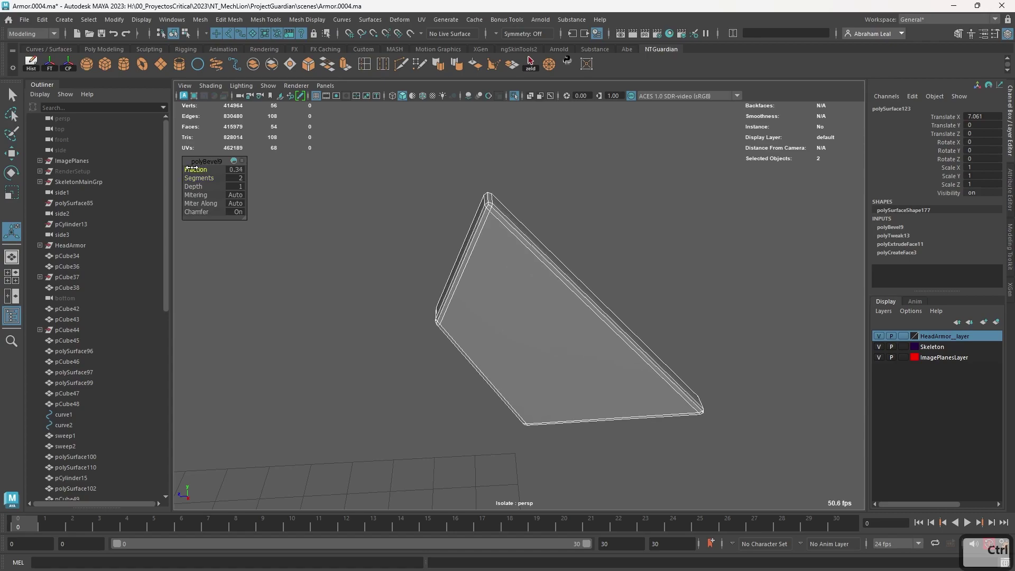
left_click(370, 229)
key("q")
- Cut edge loops lengthwise and crosswise through the hinge piece with Multi-Cut, framing a central opening
left_click(522, 268)
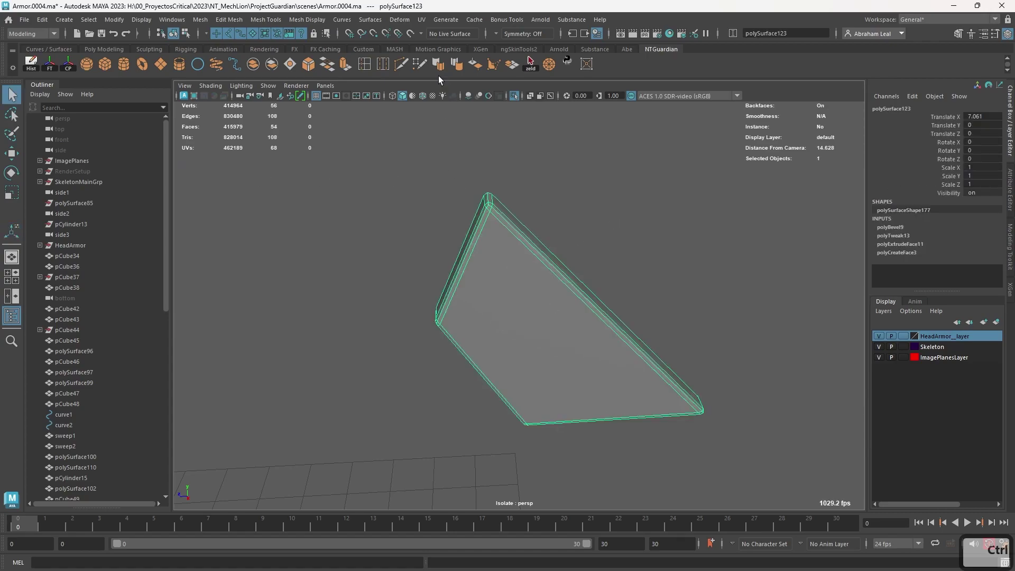
left_click(397, 61)
key("ctrl+z")
left_click(440, 324)
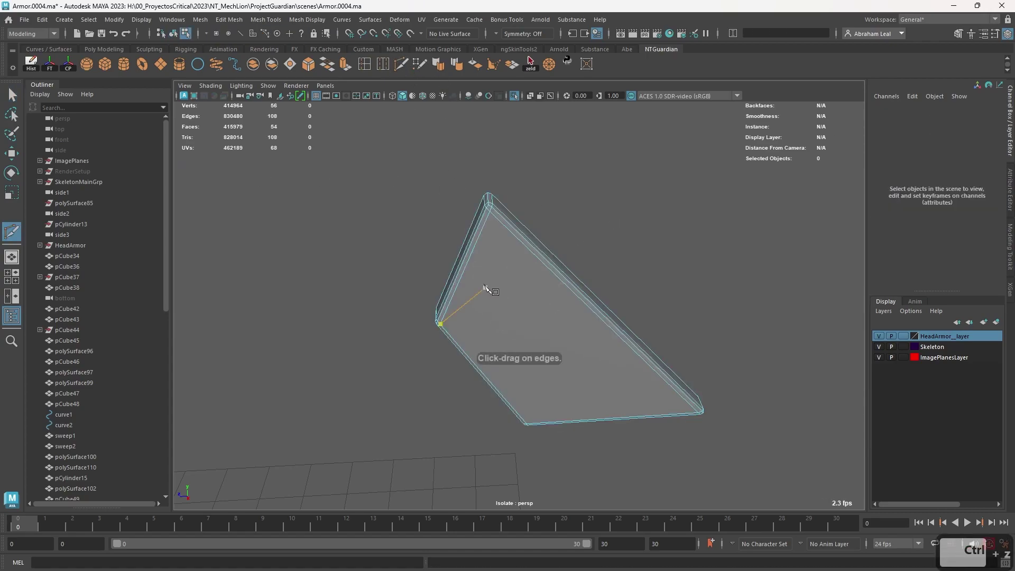
key("ctrl+z")
left_click(630, 418)
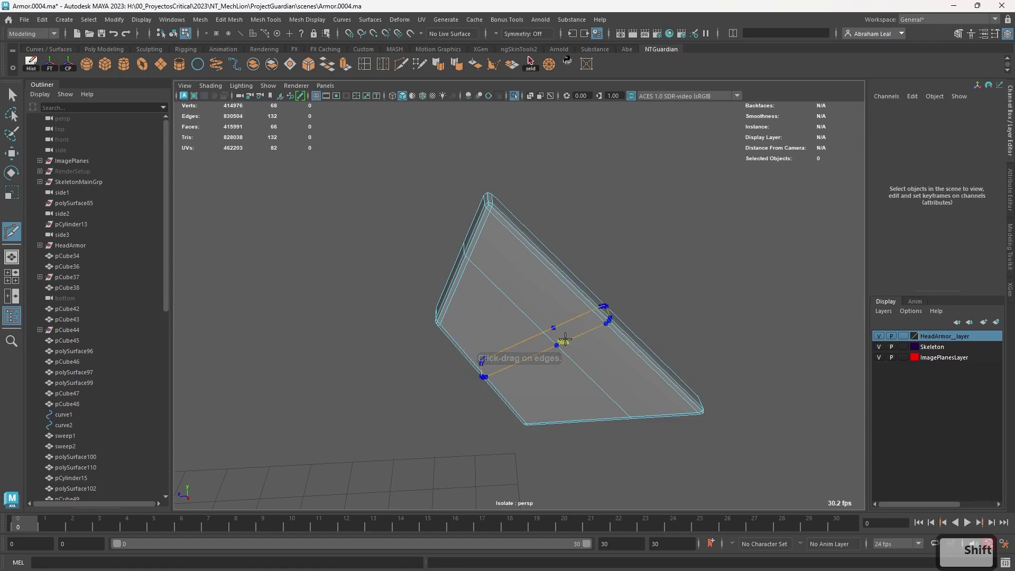
left_click(555, 334, "shift")
left_click_drag(555, 334, 541, 330, "alt")
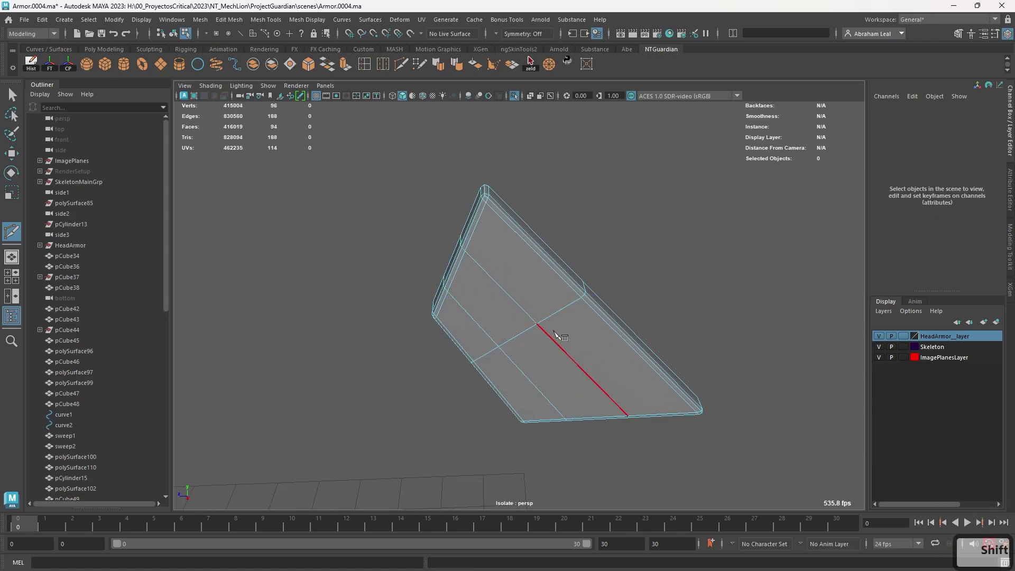
left_click_drag(575, 354, 570, 345, "alt")
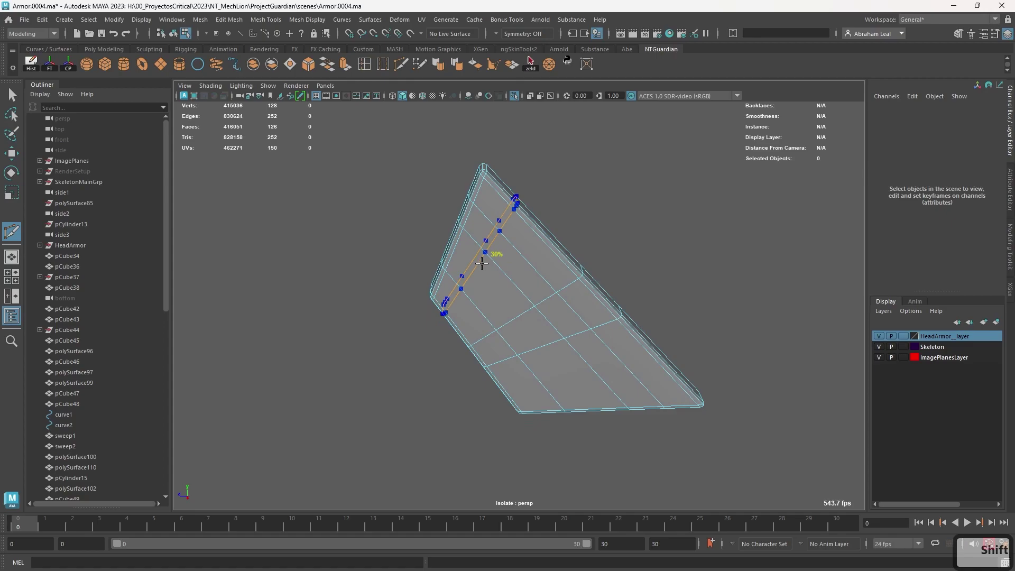
- In the side view, delete the central faces on both sides of the hinge piece to open a hole
key("space")
left_click_drag(545, 312, 575, 297, "alt")
scroll(574, 293, "up", 7)
middle_click_drag(620, 176, 510, 325, "alt")
right_click_drag(510, 325, 576, 294, "alt")
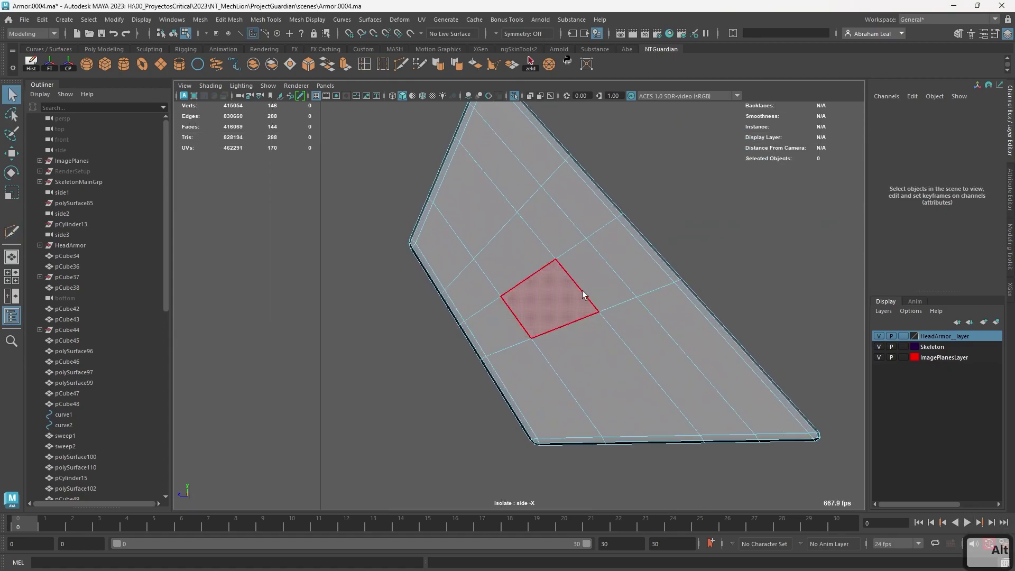
left_click_drag(538, 274, 417, 256)
key("Delete")
- Circularize the border edge loops on both sides of the hinge opening and rotate them slightly in the side view
double_click(518, 210)
key("space")
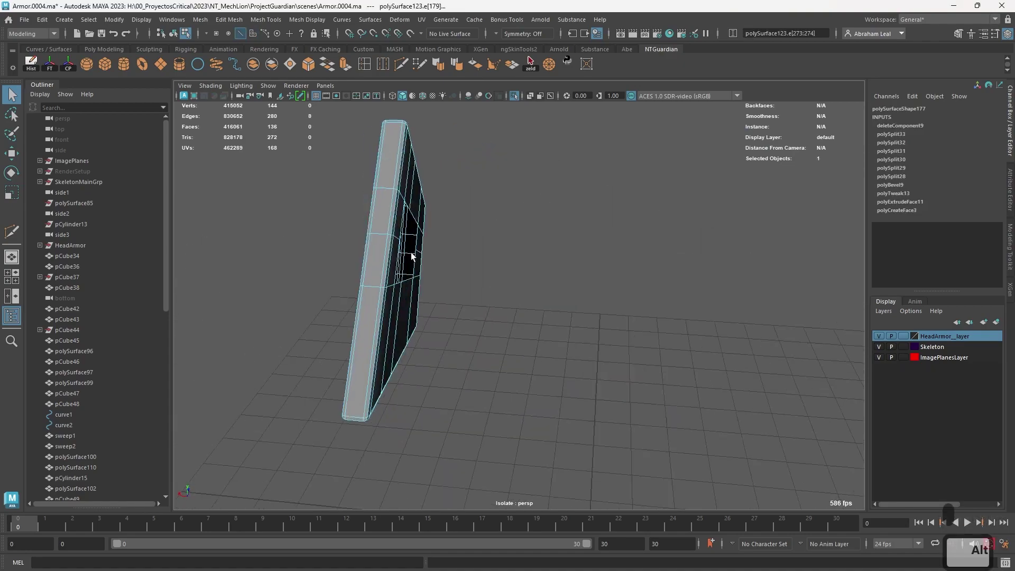
scroll(417, 256, "up", 4)
double_click(331, 182, "shift")
left_click_drag(356, 169, 357, 84, "alt")
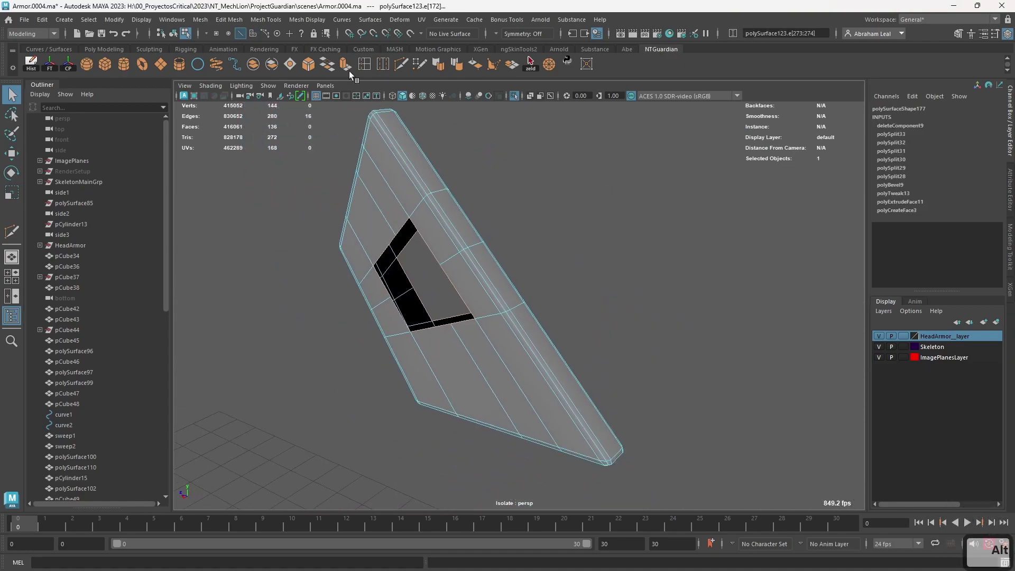
left_click(266, 22)
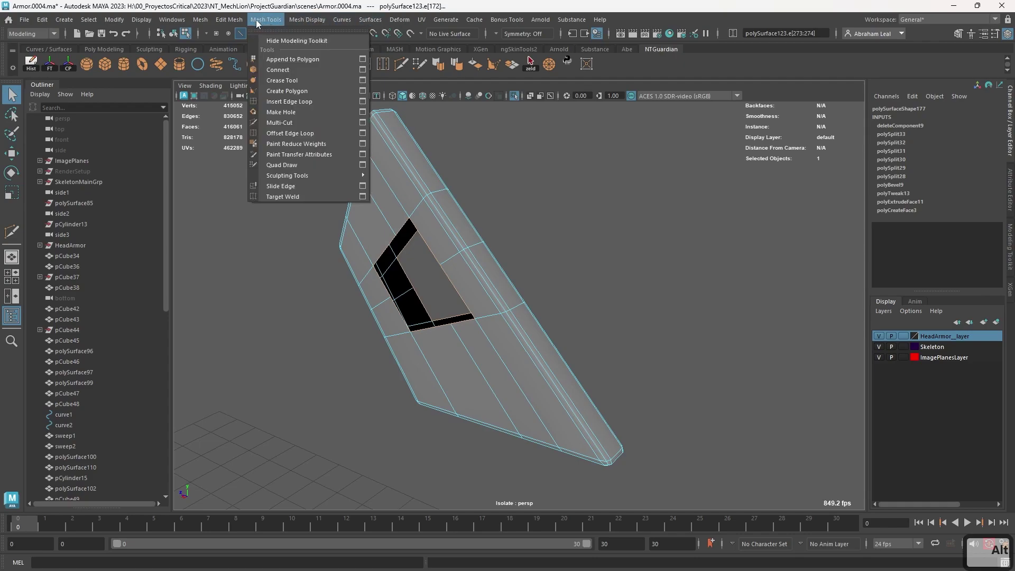
mouse_move(231, 21)
left_click(254, 80)
key("space")
left_click_drag(561, 249, 590, 227, "alt")
scroll(613, 261, "up", 1)
key("e")
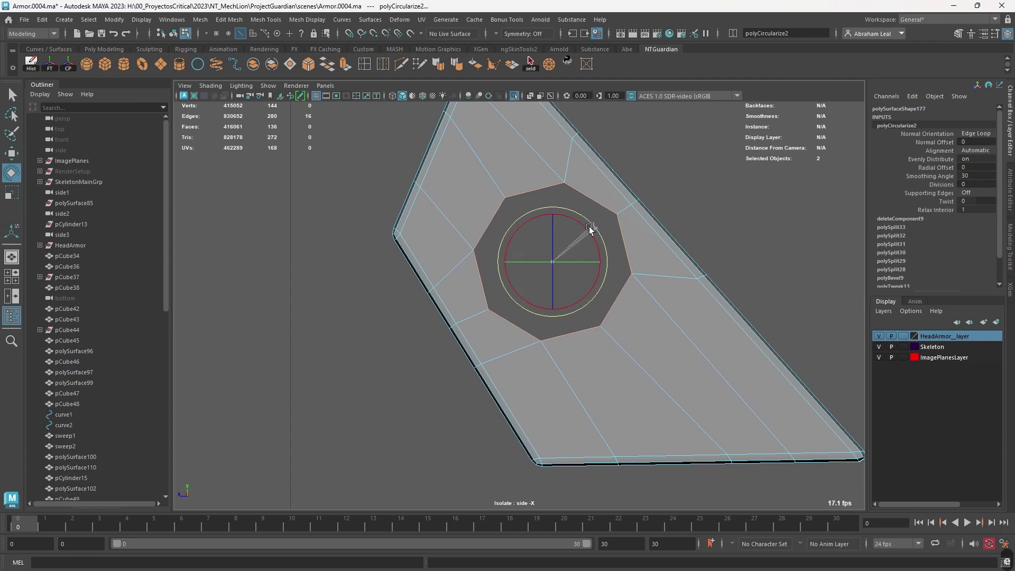
- Extrude the hole's border edges with an offset of 0.18 and bridge the two borders through the piece's thickness
key("ctrl+e")
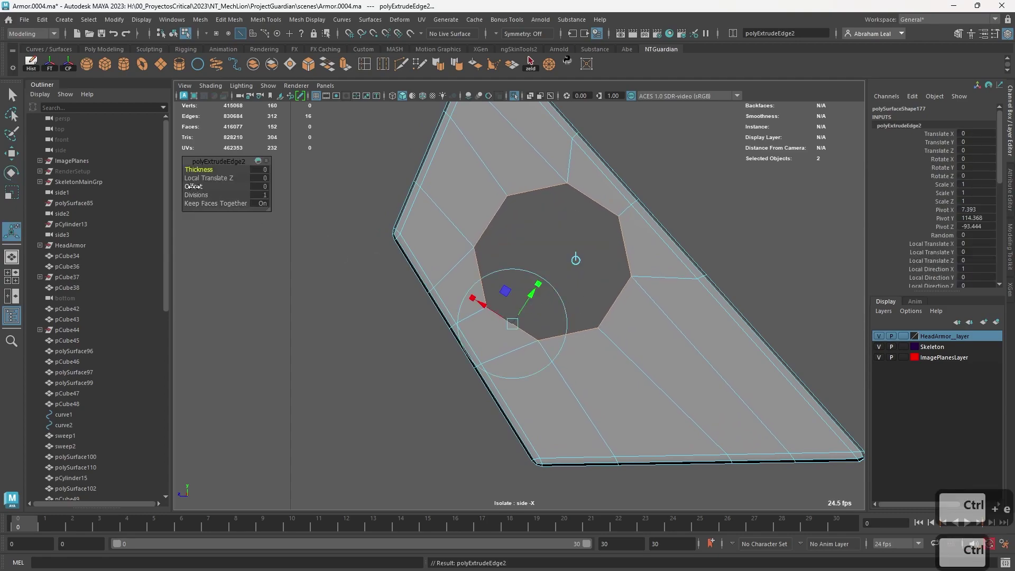
left_click_drag(193, 186, 200, 187)
key("space")
left_click_drag(521, 264, 494, 266)
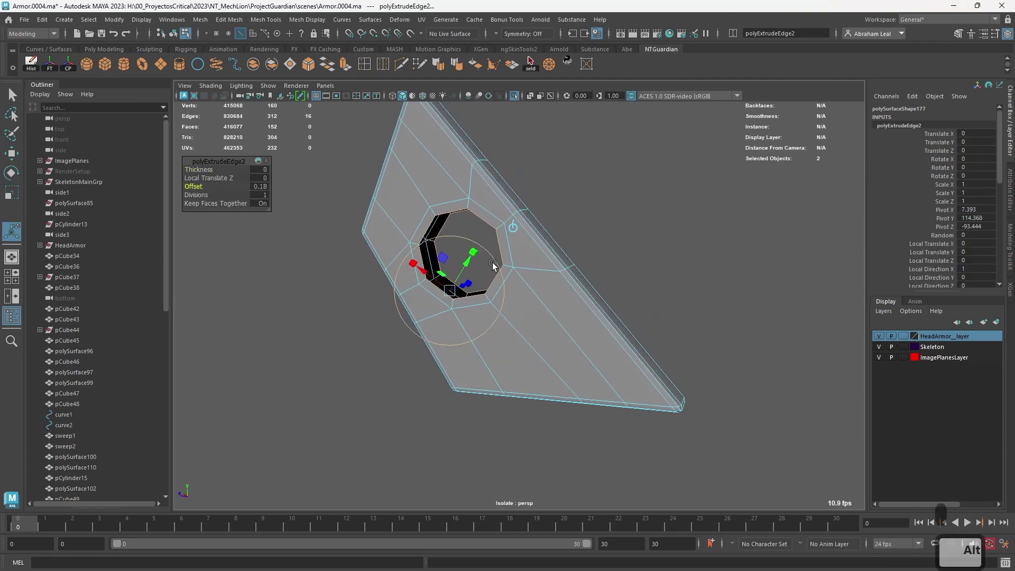
left_click(333, 63)
- Bevel the hole's rim edges on both sides of the hinge piece with a fraction of 0.2
right_click_drag(508, 204, 516, 176)
left_click(452, 213)
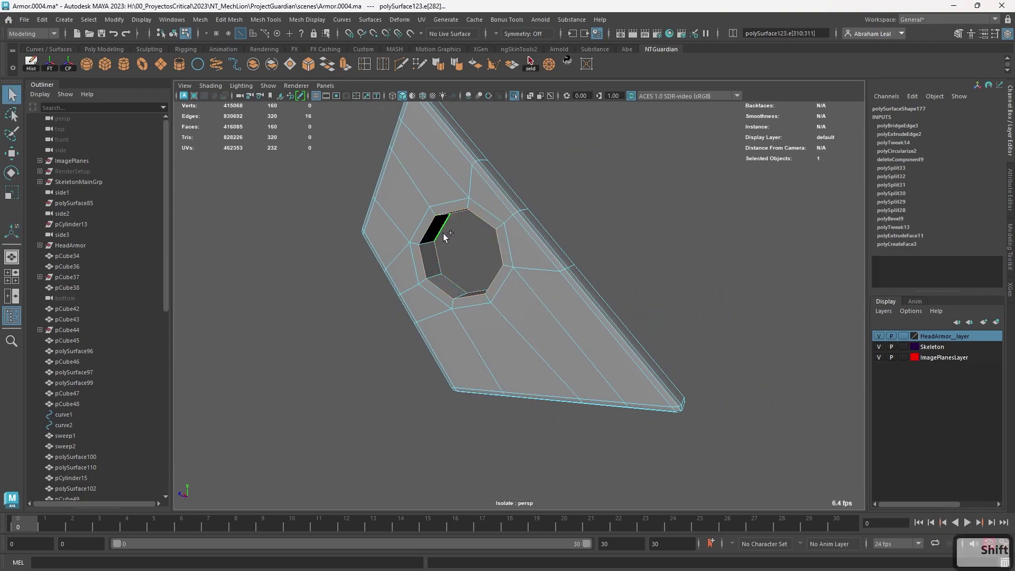
key("ctrl+z")
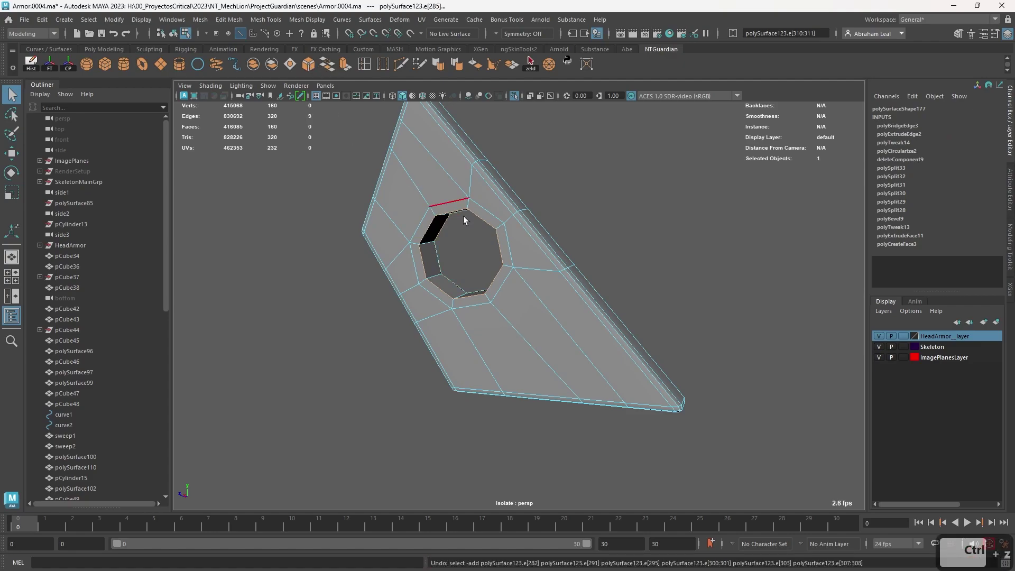
key("ctrl+z")
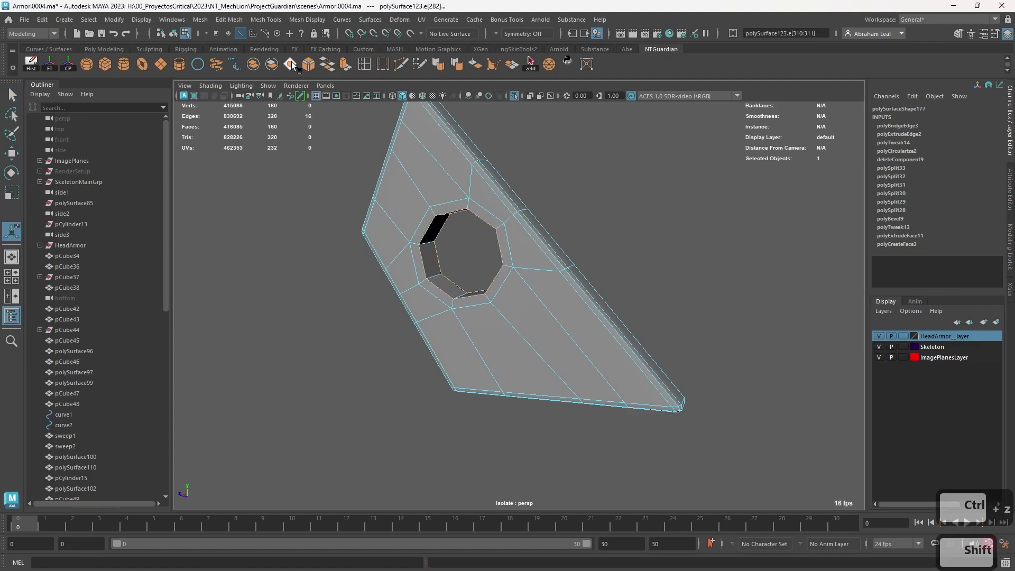
left_click(308, 64)
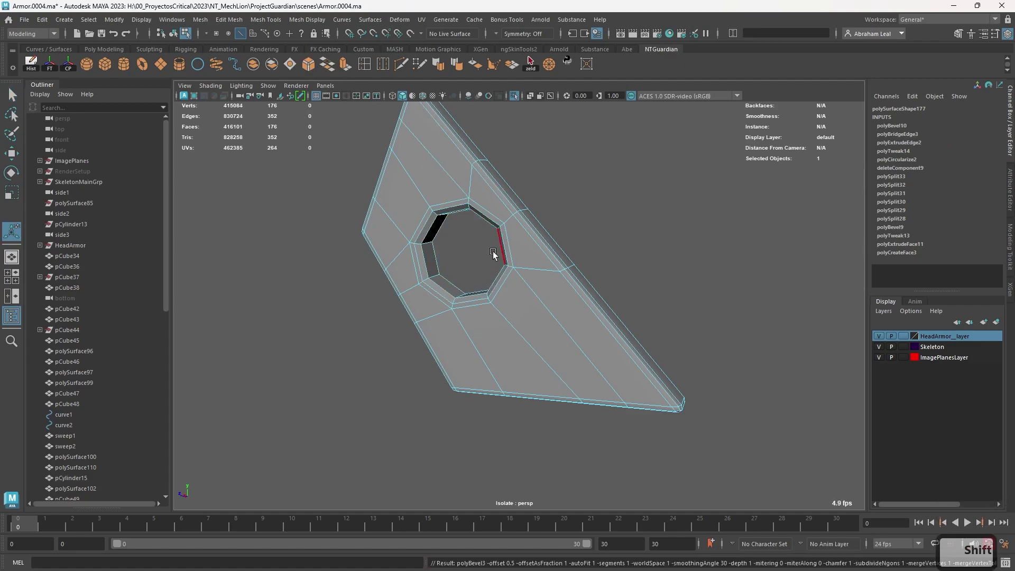
left_click(892, 127)
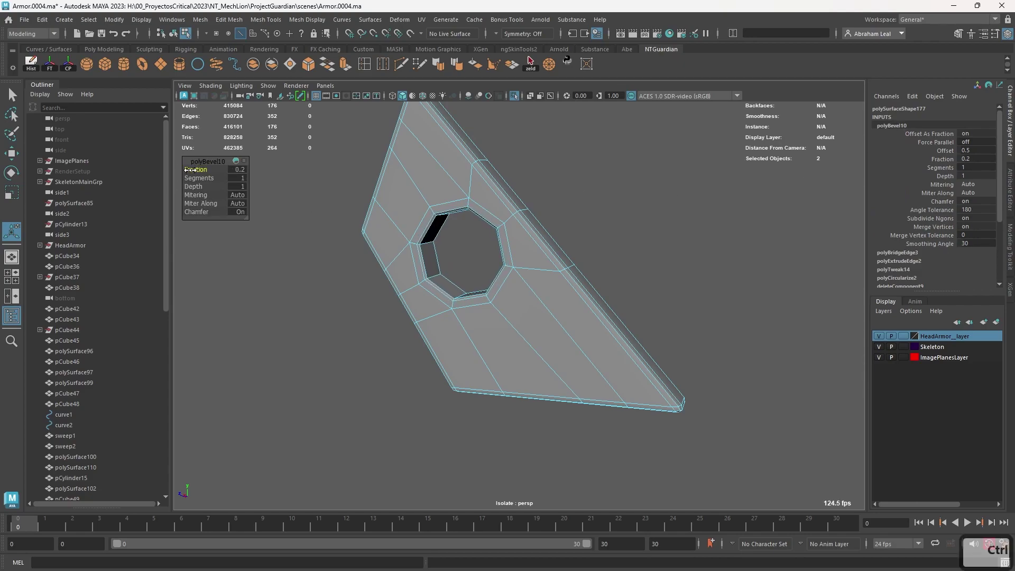
- Turn on smooth preview for the hinge piece and bring the rest of the model back into view
key("3")
left_click(590, 178)
left_click(531, 251)
right_click_drag(530, 251, 620, 478)
left_click(507, 109)
- Fit the hinge piece against the tail-base plate at 5.426 in X with an X rotation of -12.493
mouse_move(505, 175)
left_mouse_down("alt")
mouse_move(492, 221)
mouse_move(680, 350)
mouse_move(641, 336)
mouse_move(711, 326)
mouse_move(618, 343)
left_mouse_up("alt")
mouse_move(515, 410)
left_mouse_down("alt")
mouse_move(596, 421)
mouse_move(715, 356)
mouse_move(691, 346)
mouse_move(570, 372)
mouse_move(691, 342)
mouse_move(700, 296)
left_mouse_up("alt")
left_click(690, 326)
mouse_move(628, 247)
left_mouse_down("alt")
mouse_move(571, 227)
mouse_move(536, 263)
mouse_move(556, 248)
left_mouse_up("alt")
left_click_drag(508, 385, 603, 378, "alt")
left_click(750, 279)
mouse_move(750, 278)
left_mouse_down("alt")
mouse_move(792, 283)
mouse_move(750, 276)
left_mouse_up("alt")
left_click_drag(598, 259, 638, 267, "alt")
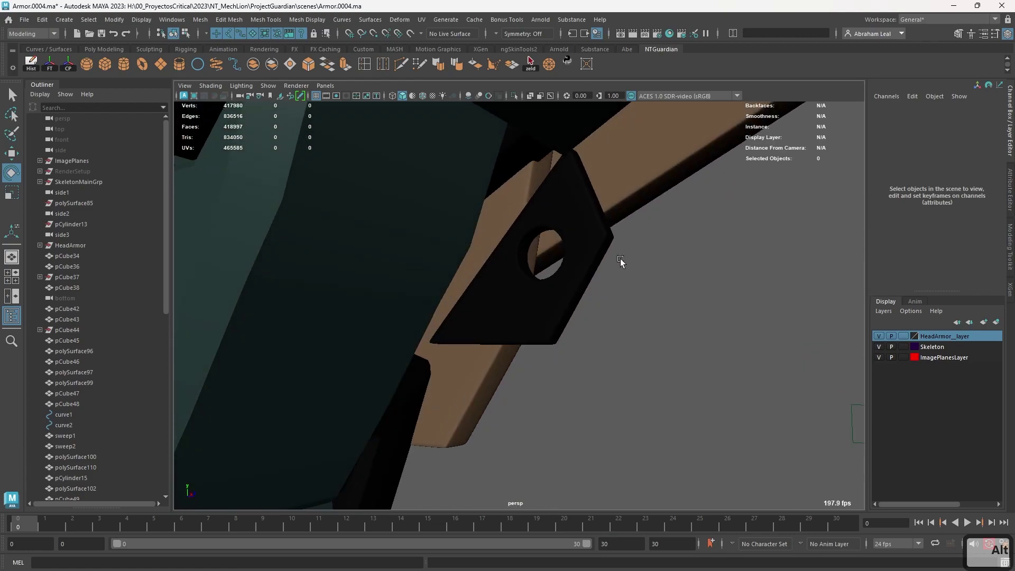
- Mirror the hinge piece to the opposite side of the tail base and check it from several angles
left_click(551, 215)
left_click_drag(551, 214, 613, 230, "alt")
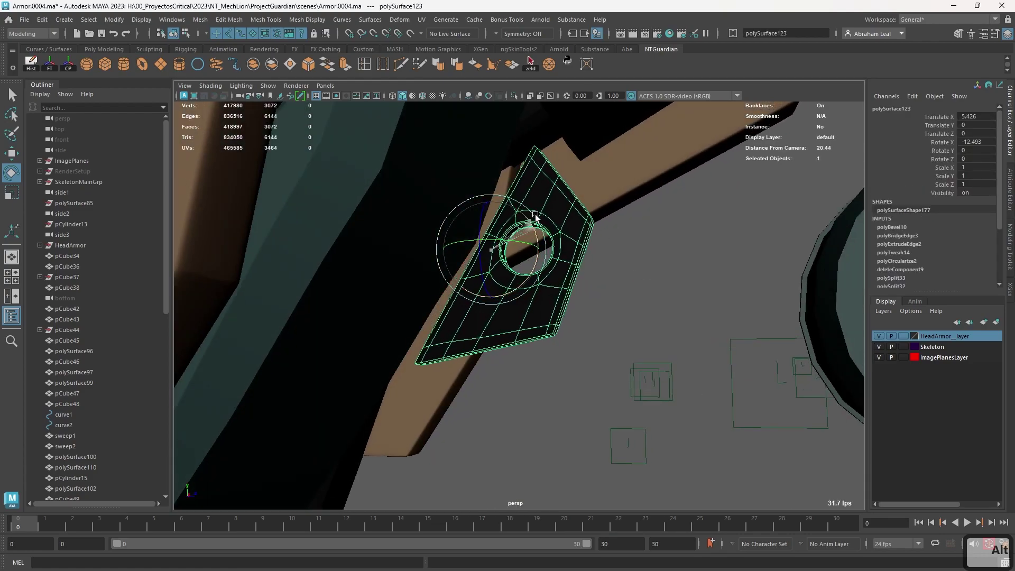
left_click(592, 292)
left_click_drag(592, 292, 553, 285, "alt")
right_click_drag(522, 386, 521, 386, "shift")
left_click_drag(521, 386, 485, 389, "alt")
mouse_move(722, 390)
right_mouse_down("alt")
mouse_move(596, 356)
mouse_move(544, 323)
mouse_move(569, 327)
mouse_move(465, 312)
right_mouse_up("alt")
left_click_drag(401, 317, 415, 257, "alt")
right_click_drag(415, 258, 547, 302, "alt")
left_click_drag(547, 302, 444, 259, "alt")
left_click_drag(502, 285, 635, 231, "alt")
- In the side view, draw an EP curve down the middle of the tail, from below the base plates to the tail-tip piece
key("space")
scroll(621, 332, "down", 7)
middle_click_drag(620, 344, 628, 280, "alt")
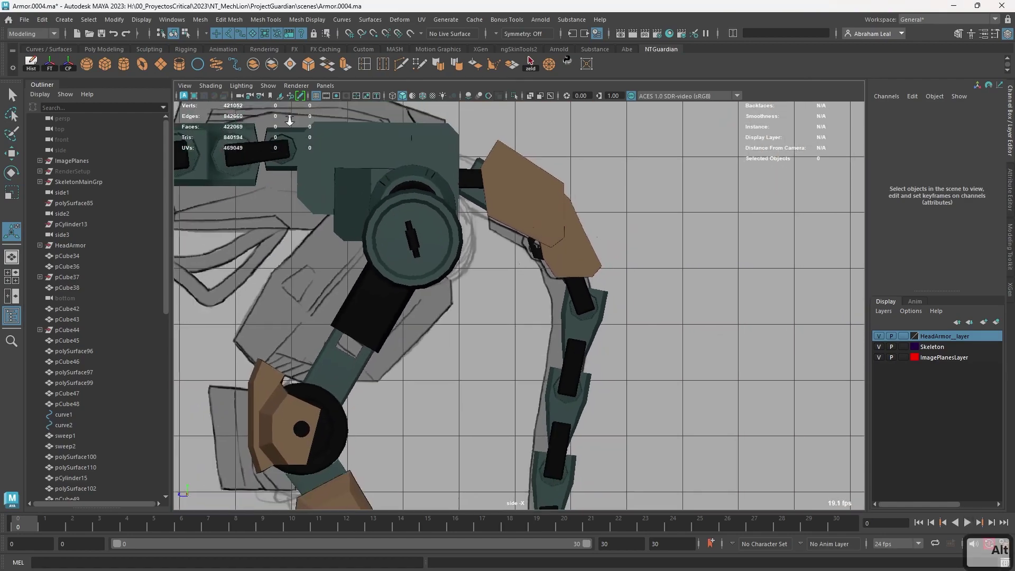
right_click_drag(629, 280, 562, 358, "alt")
middle_click_drag(561, 357, 536, 188, "alt")
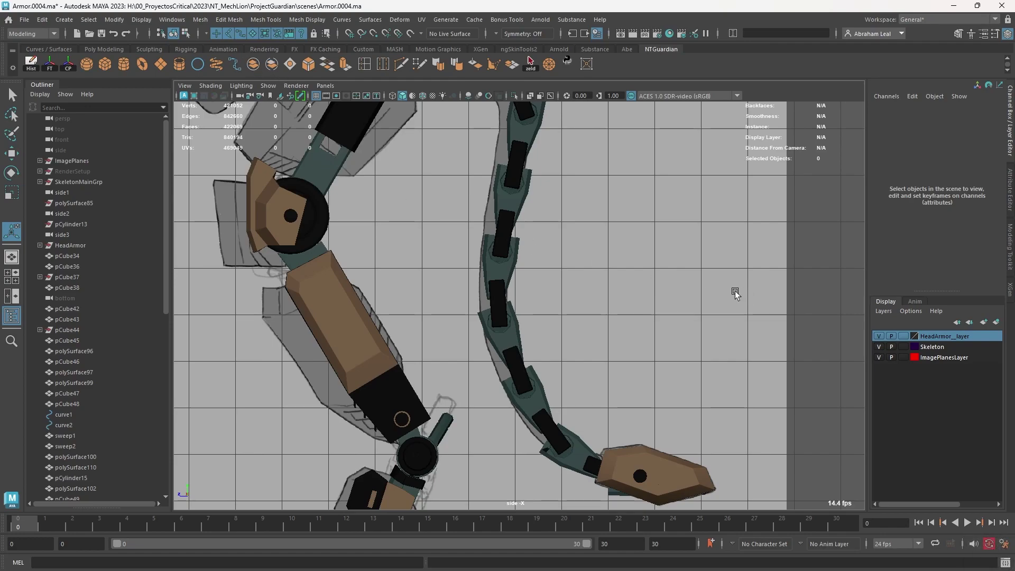
right_click_drag(605, 243, 509, 222, "alt")
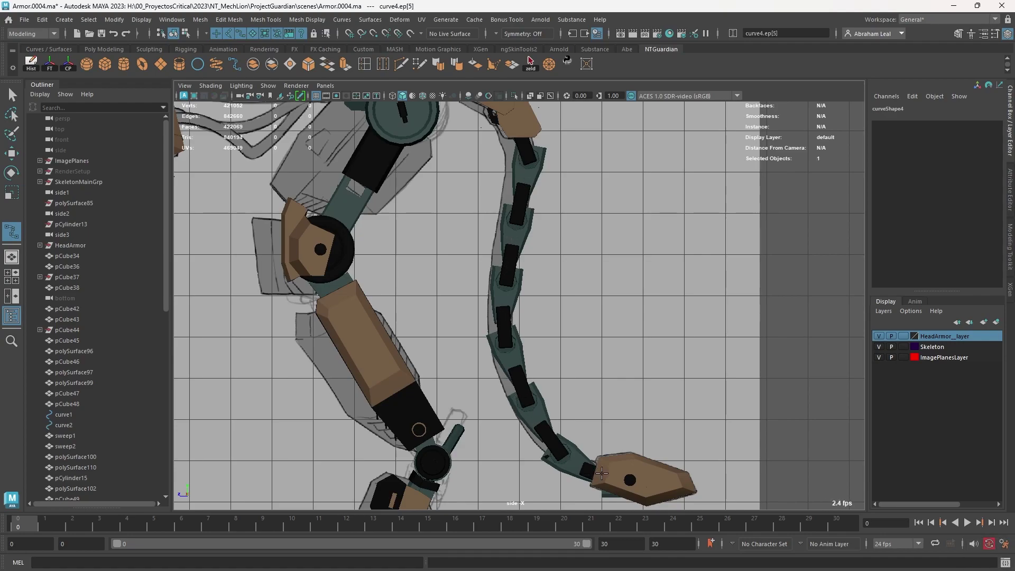
key("Return")
- Create a circular sweep mesh along the tail curve and return to the shaded perspective view
key("4")
scroll(596, 309, "up", 2)
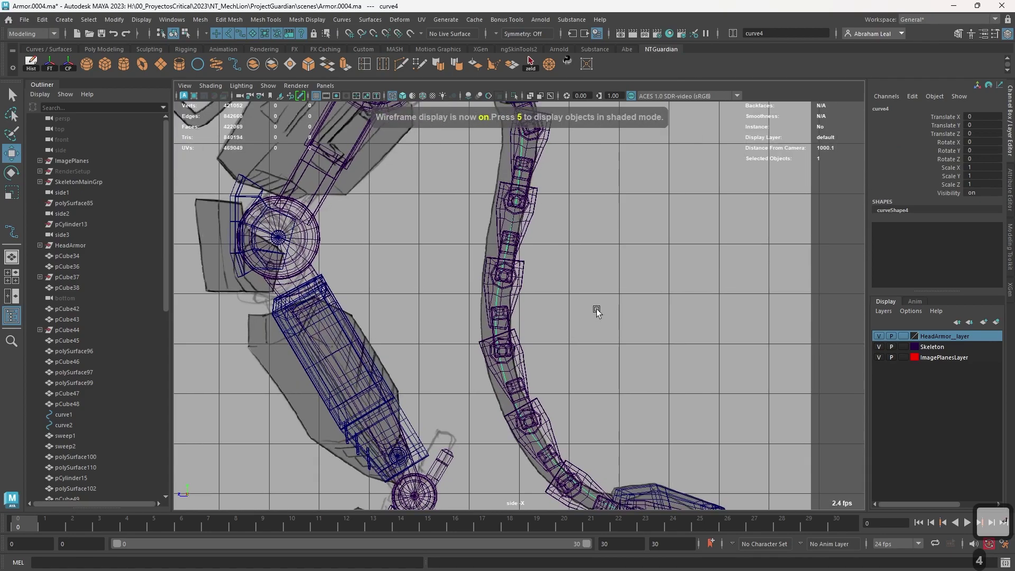
scroll(596, 309, "up", 1)
left_click(214, 63)
key("space")
left_click_drag(625, 313, 624, 400)
key("5")
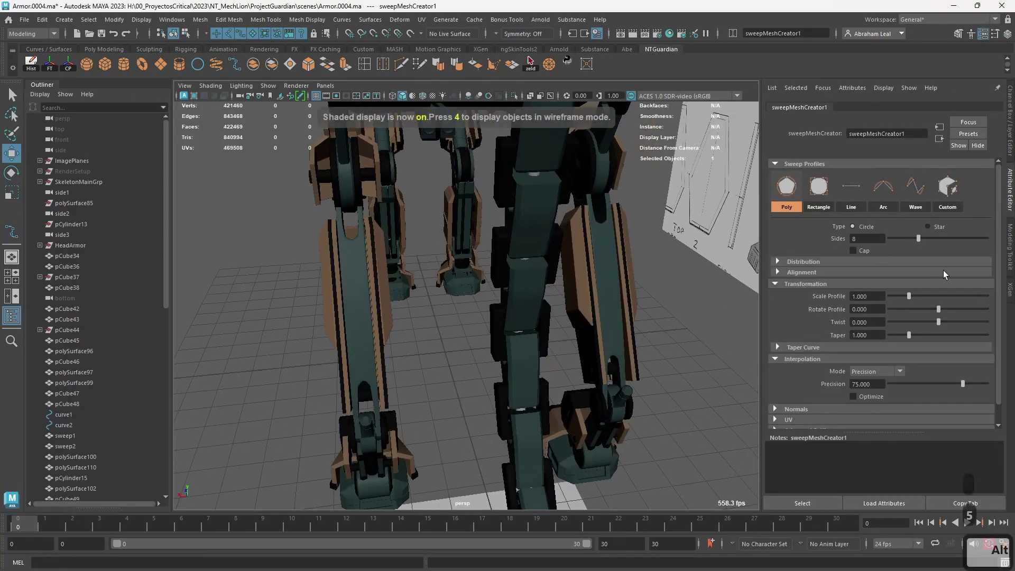
- Set the sweep mesh's Scale Profile to 8
left_click_drag(909, 296, 999, 294)
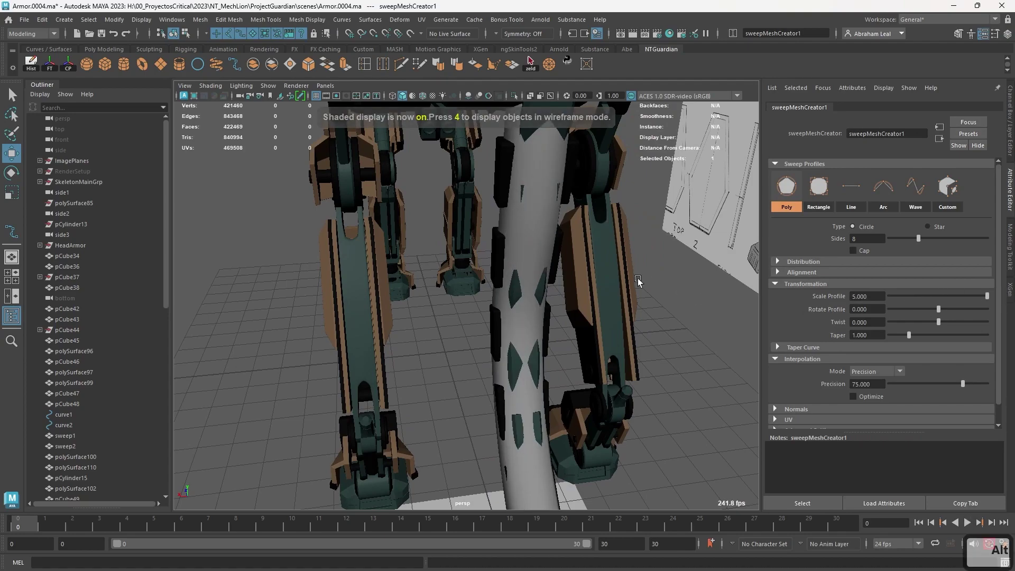
left_click_drag(647, 282, 837, 295, "alt")
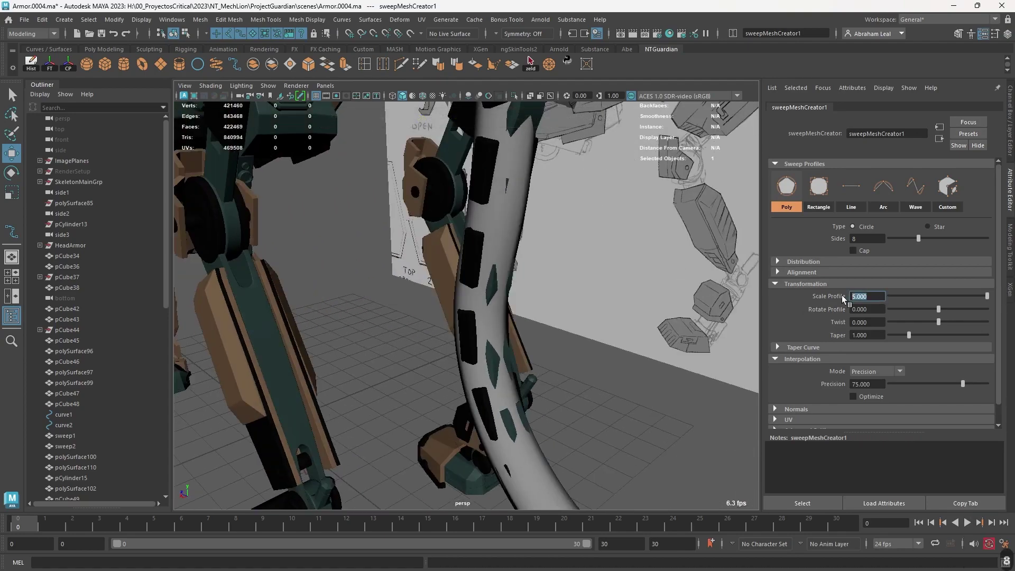
type("8")
key("Return")
- Select the sweep tube and set its profile to 12 sides
left_click_drag(730, 286, 508, 365, "alt")
left_click(468, 350)
right_click_drag(468, 351, 399, 355, "alt")
left_click_drag(399, 356, 653, 266, "alt")
left_click(883, 107)
left_click_drag(918, 239, 938, 239)
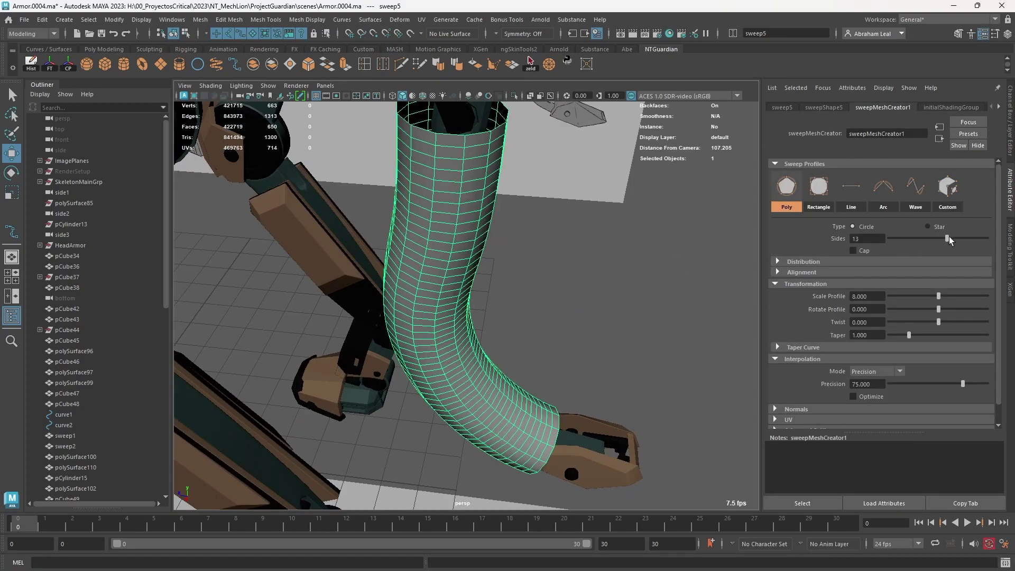
- Examine the sweep tube around the tail with smooth preview on, and restore its unsmoothed display
left_click_drag(333, 193, 294, 176, "alt")
middle_click_drag(294, 176, 337, 180, "alt")
left_click(338, 188)
left_click_drag(451, 229, 539, 231, "alt")
middle_click_drag(539, 231, 515, 350, "alt")
right_click_drag(516, 350, 498, 391, "alt")
key("3")
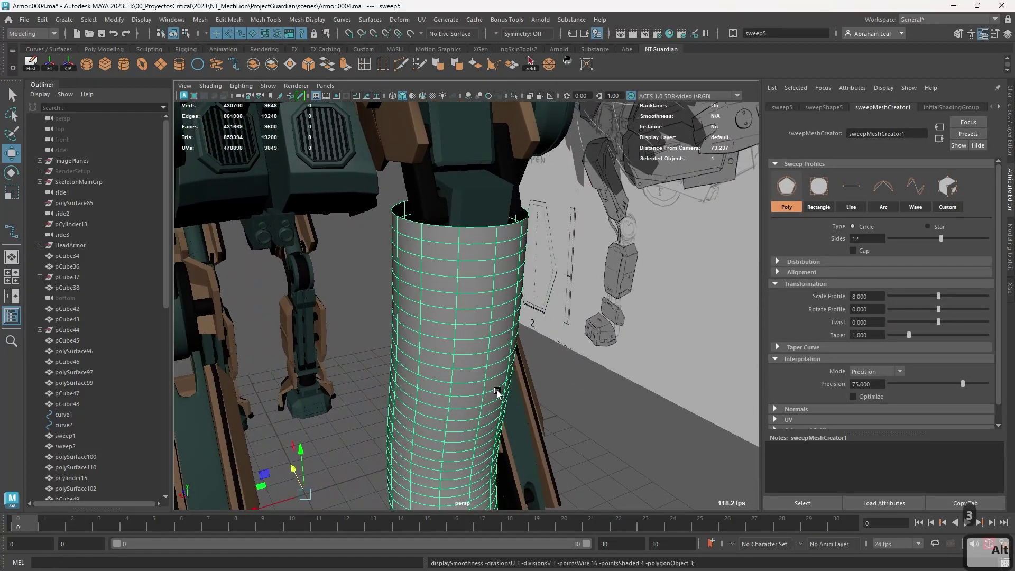
left_click_drag(499, 392, 455, 360, "alt")
right_click_drag(456, 360, 401, 376, "alt")
key("1")
- Select a tail segment in wireframe display and expand SkeletonMainGrp to locate the TailGrp hierarchy in the Outliner
left_click_drag(407, 248, 479, 198, "alt")
left_click(478, 243)
key("4")
scroll(42, 320, "up", 5)
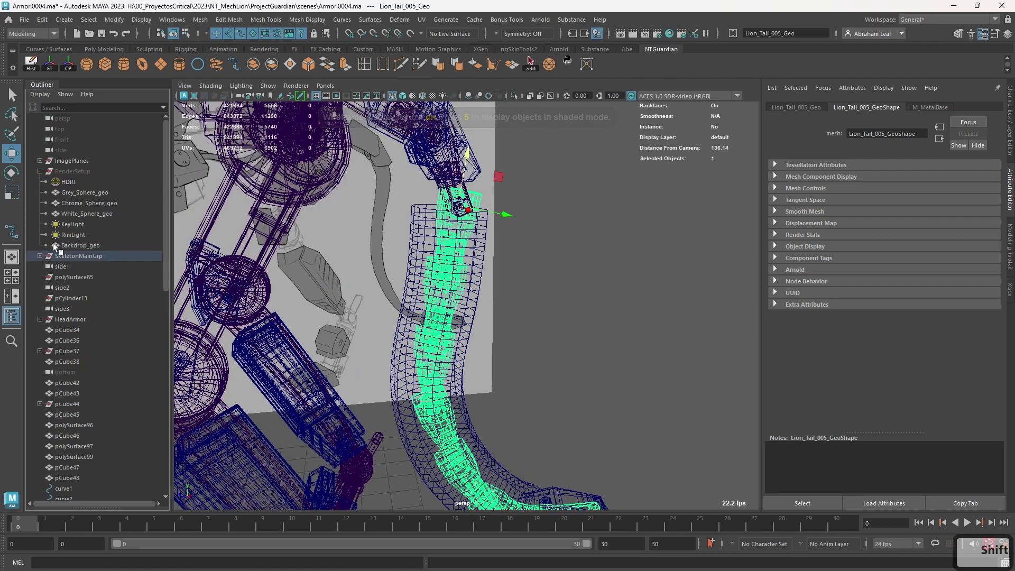
left_click(39, 256, "shift")
scroll(81, 272, "down", 10)
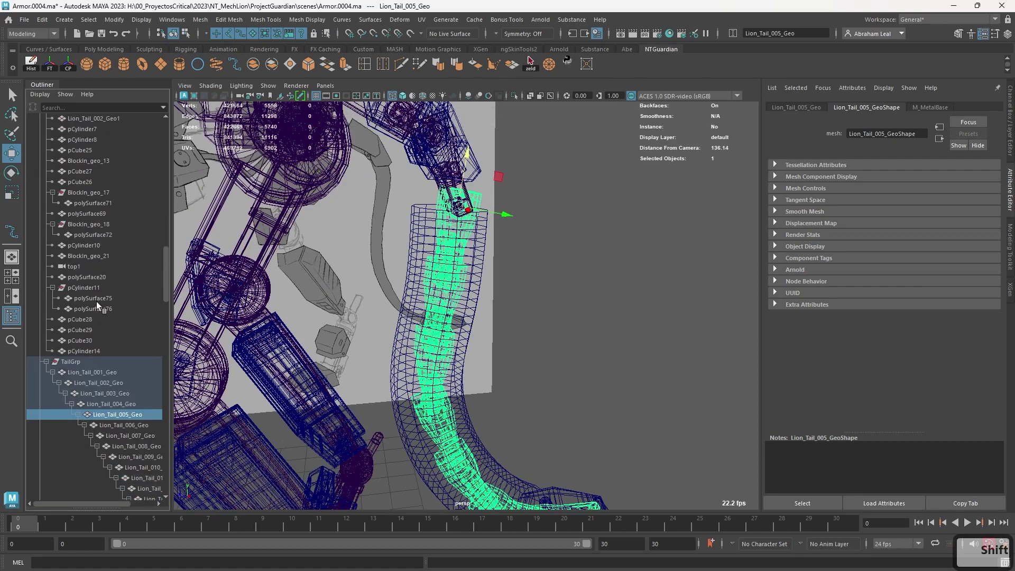
- Select Lion_Tail_001_Geo through Lion_Tail_018_Geo and unparent them all to the scene's top level
scroll(99, 304, "up", 8)
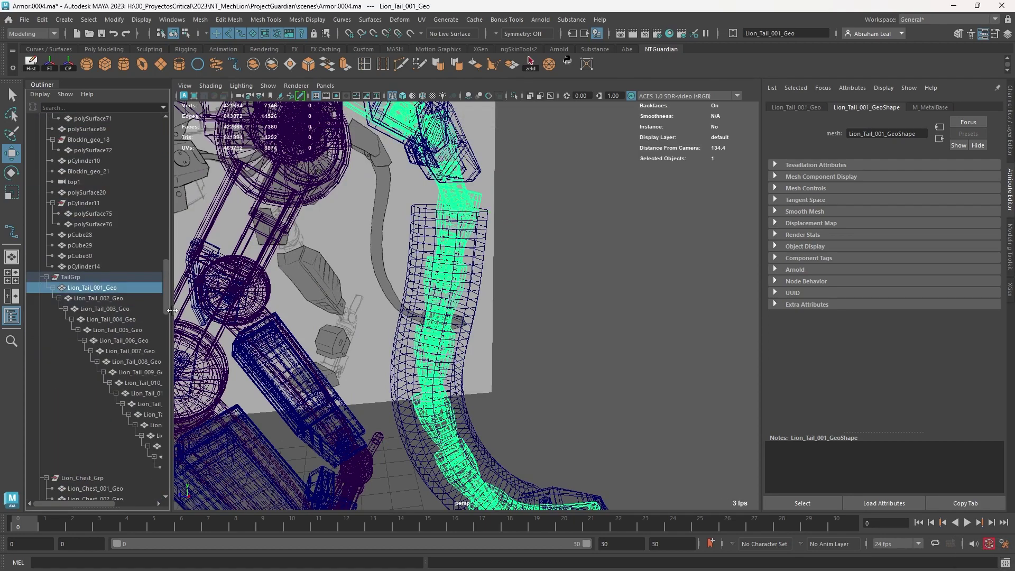
left_click_drag(278, 313, 285, 312)
left_click(204, 468, "shift")
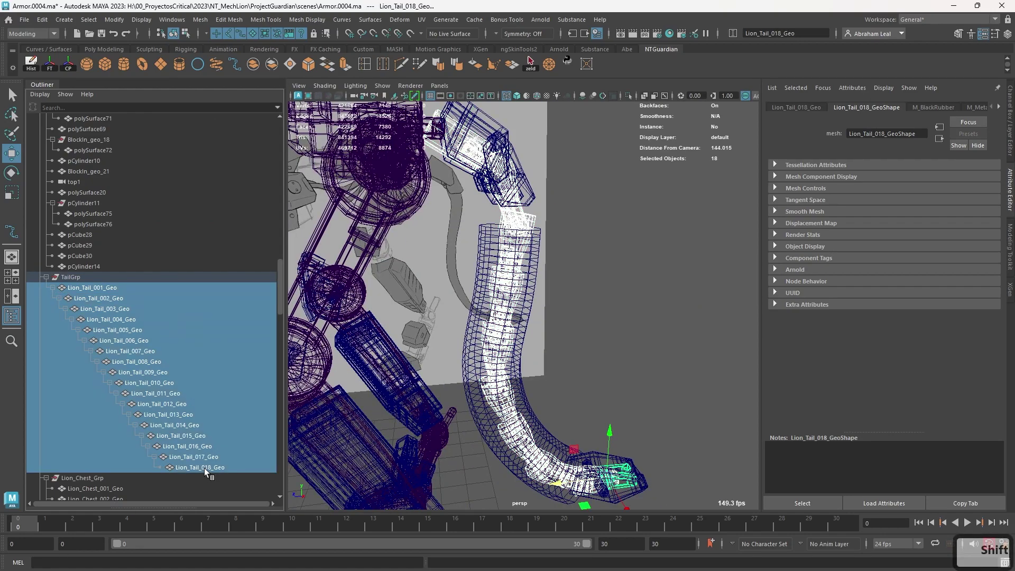
key("shift+p")
scroll(161, 296, "down", 10)
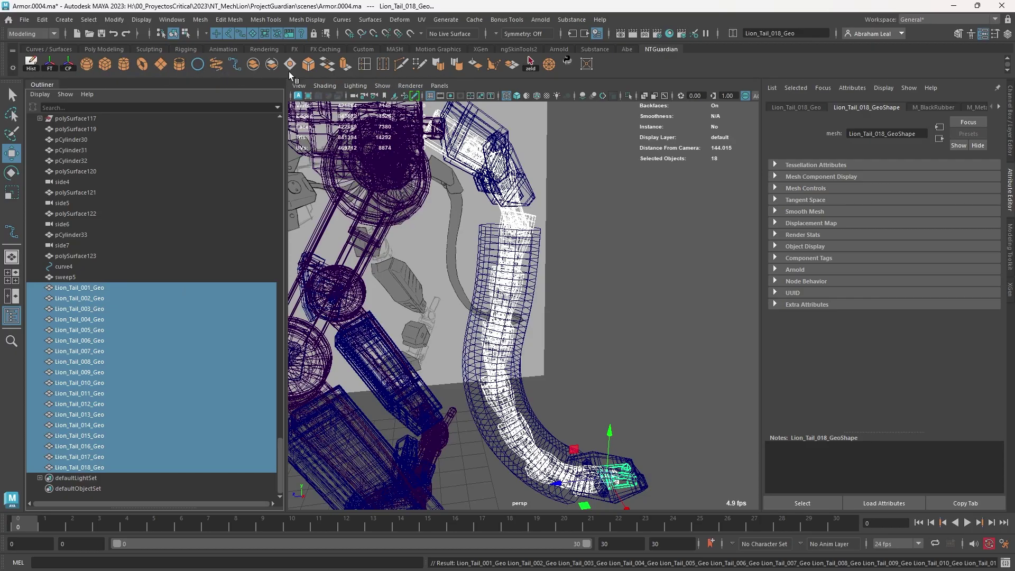
- Combine the selected tail segments Lion_Tail_001_Geo through Lion_Tail_018_Geo into one mesh and display the scene shaded
left_click(254, 64)
left_click_drag(569, 213, 492, 228, "alt")
middle_click_drag(493, 227, 481, 150, "alt")
left_click_drag(481, 150, 548, 297, "alt")
middle_click_drag(548, 296, 566, 355, "alt")
key("5")
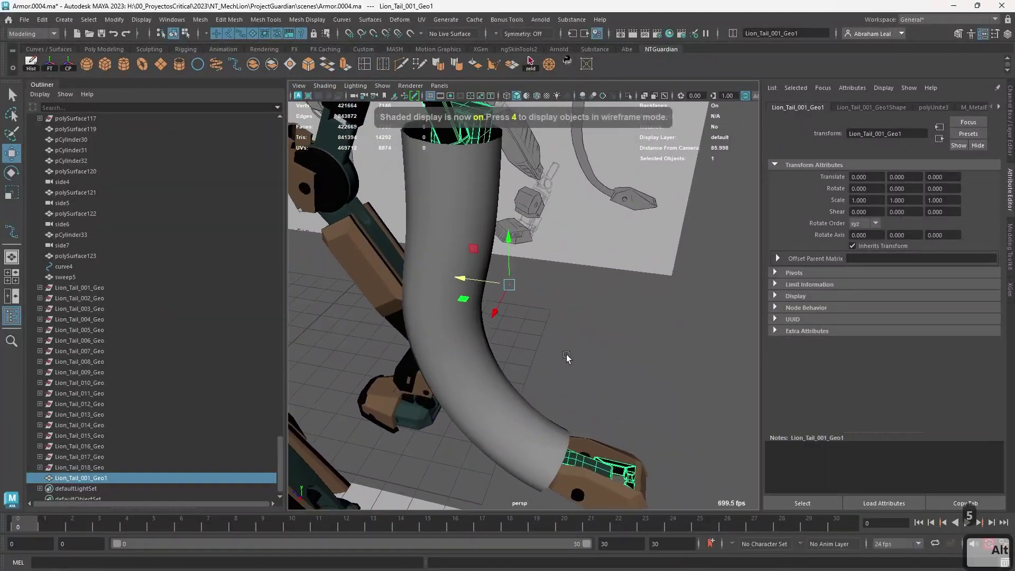
left_click_drag(566, 355, 568, 424, "alt")
right_click_drag(568, 423, 489, 350, "alt")
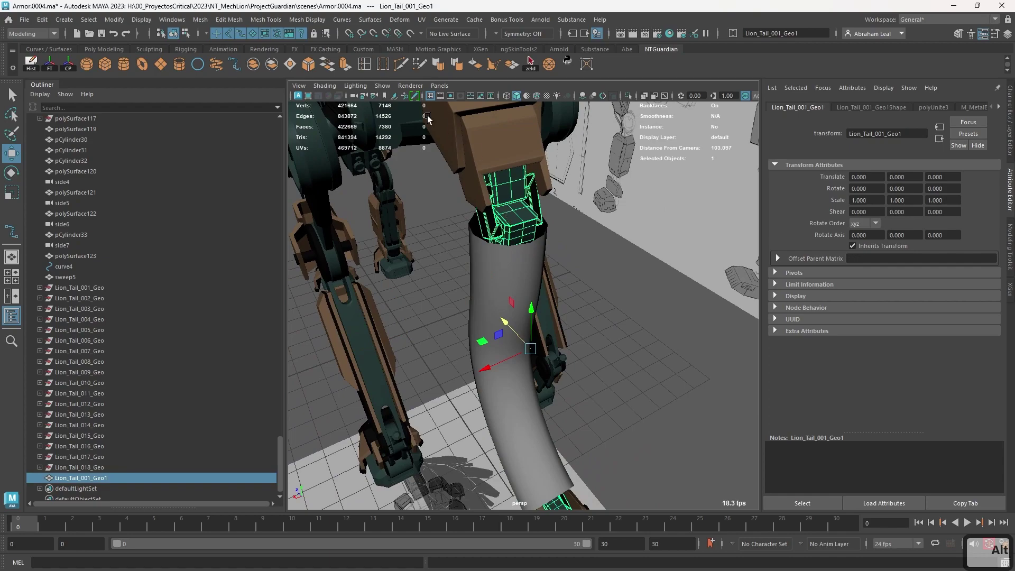
- Make the combined tail mesh live and conform the sweep tube to its surface
left_click(410, 33)
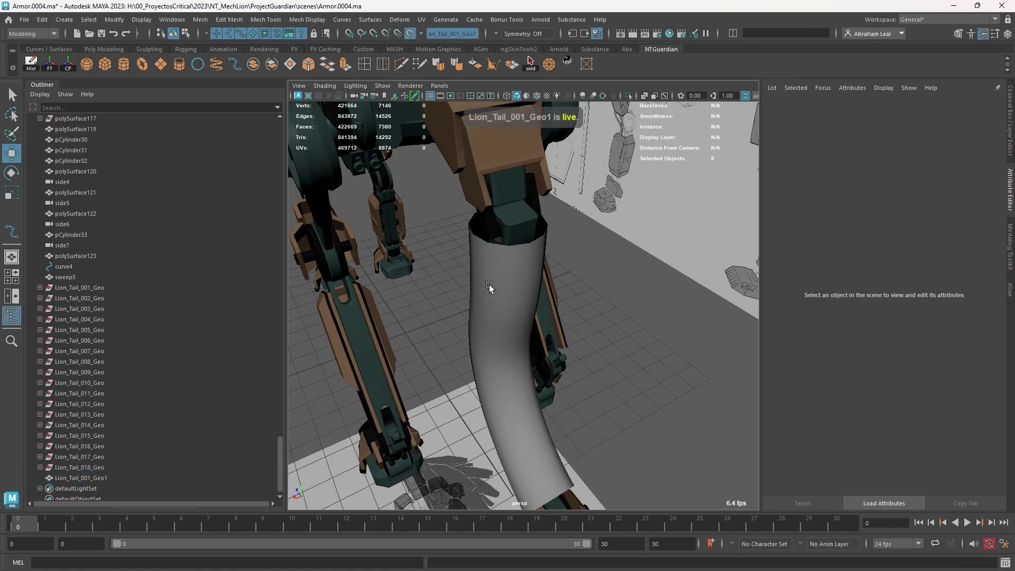
left_click(489, 286)
left_click_drag(544, 365, 490, 283, "alt")
right_click_drag(489, 284, 511, 307, "alt")
left_click(206, 20)
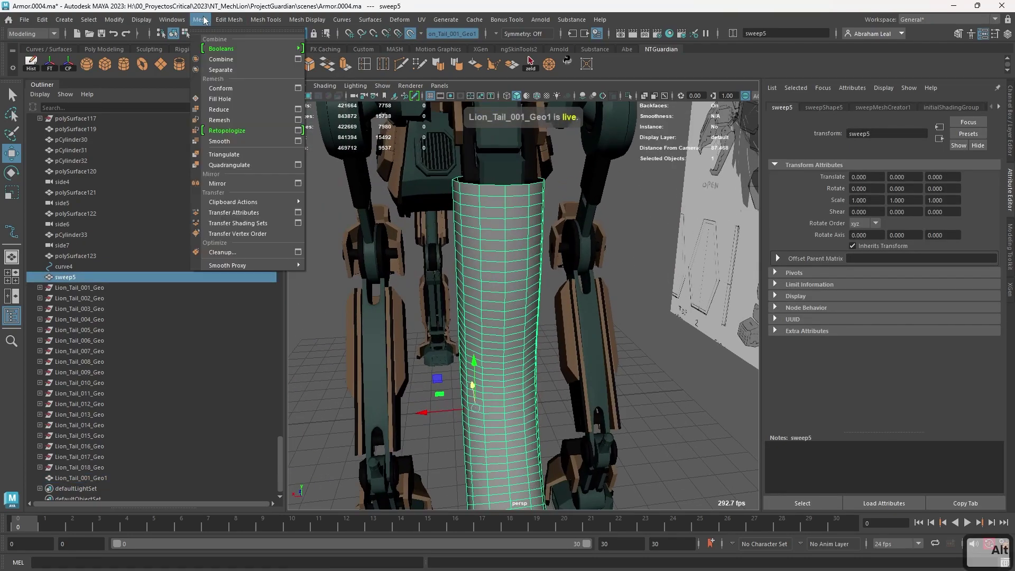
left_click(227, 89)
mouse_move(523, 280)
left_mouse_down("alt")
mouse_move(614, 278)
mouse_move(552, 357)
mouse_move(338, 344)
mouse_move(502, 338)
mouse_move(479, 290)
mouse_move(564, 338)
mouse_move(521, 385)
mouse_move(617, 391)
mouse_move(581, 417)
mouse_move(664, 408)
mouse_move(708, 382)
mouse_move(696, 369)
mouse_move(593, 385)
mouse_move(525, 411)
mouse_move(462, 318)
mouse_move(464, 351)
mouse_move(618, 360)
left_mouse_up("alt")
key("5")
key("4")
key("5")
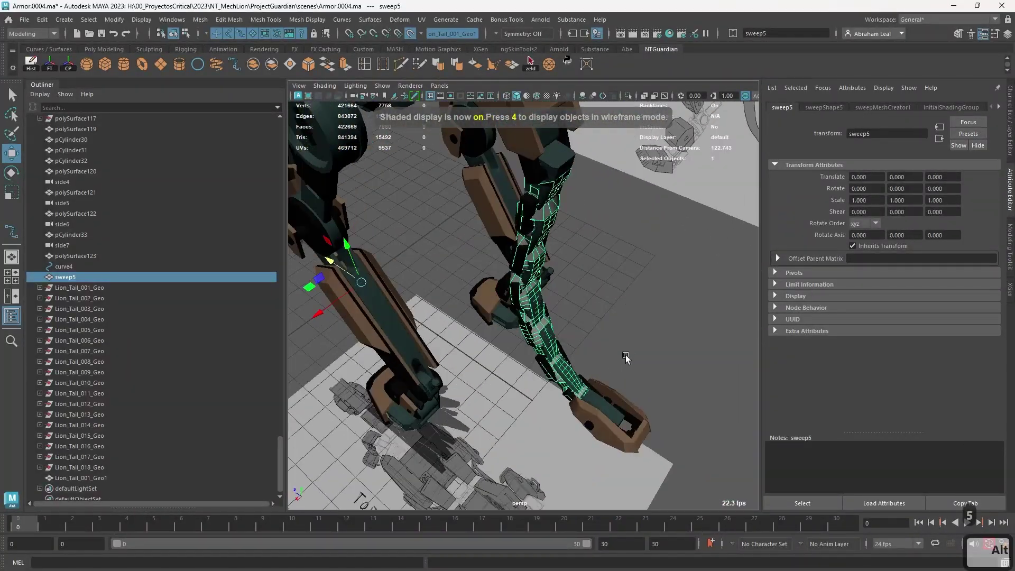
- Extrude the faces of the conformed sweep tube outward by about 2.458 in local Z and preview the result smoothed
left_click(619, 360)
right_click_drag(522, 236, 479, 260, "alt")
key("ctrl+e")
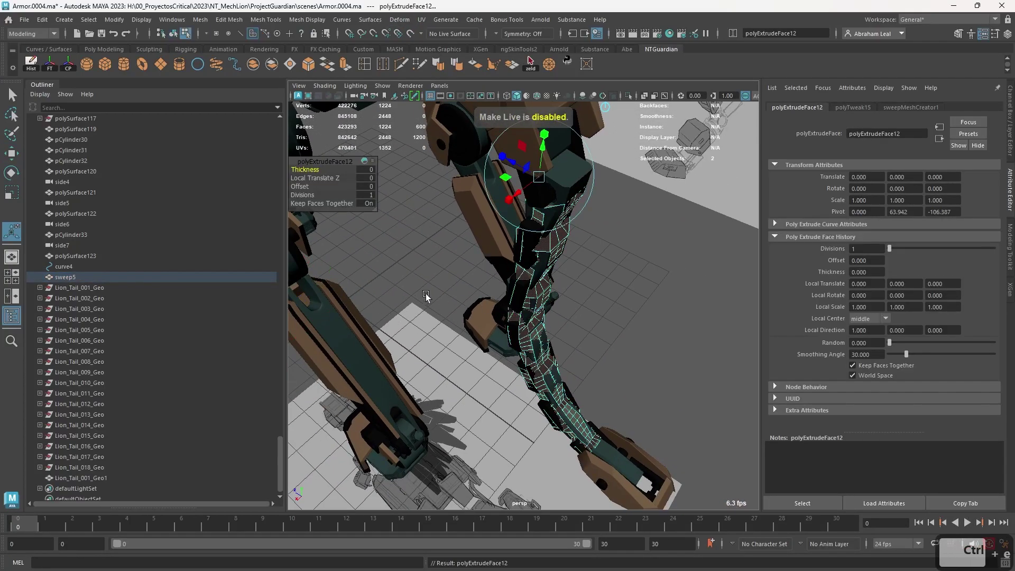
left_click_drag(506, 157, 504, 155)
key("3")
left_click_drag(674, 316, 480, 247, "alt")
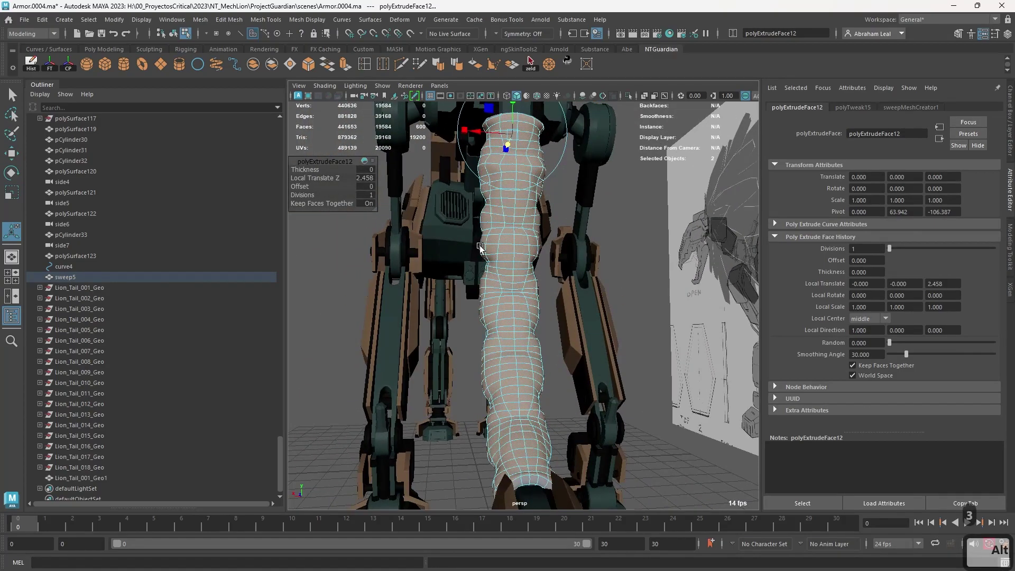
- Examine the extruded tube around the tail in smoothed, unsmoothed and wireframe display, looking at its folds and gaps
right_click_drag(533, 212, 535, 212)
left_click(561, 217)
left_click_drag(531, 252, 519, 260, "alt")
right_click_drag(519, 261, 623, 357, "alt")
left_click_drag(623, 358, 539, 317, "alt")
middle_click_drag(539, 317, 550, 311, "alt")
left_click_drag(550, 311, 623, 253, "alt")
left_click(566, 226)
right_click_drag(566, 227, 421, 256, "alt")
key("1")
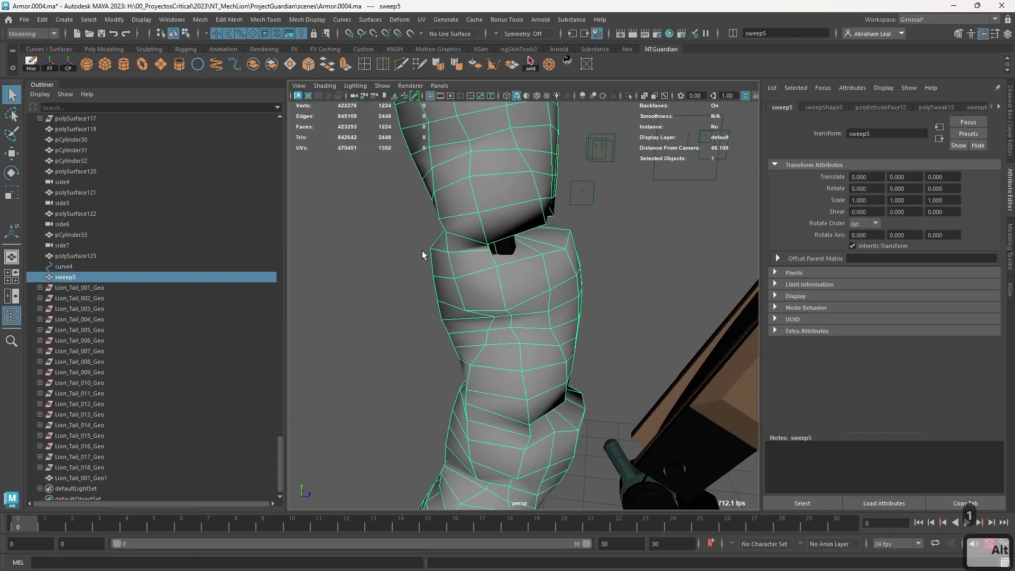
left_click_drag(421, 255, 534, 281, "alt")
middle_click_drag(534, 280, 541, 312, "alt")
left_click_drag(541, 312, 360, 310, "alt")
right_click_drag(360, 310, 497, 363, "alt")
left_click_drag(497, 364, 458, 251, "alt")
key("4")
key("5")
mouse_move(548, 266)
left_mouse_down("alt")
mouse_move(576, 263)
mouse_move(555, 272)
mouse_move(544, 317)
mouse_move(562, 279)
mouse_move(602, 312)
mouse_move(631, 296)
mouse_move(525, 288)
mouse_move(521, 258)
mouse_move(511, 306)
mouse_move(594, 320)
mouse_move(585, 248)
left_mouse_up("alt")
- Delete the edge loop bordering the folded gap between two bulges of the tail tube
left_click(521, 258)
key("ctrl+z")
key("ctrl+z")
right_click_drag(584, 245, 584, 206)
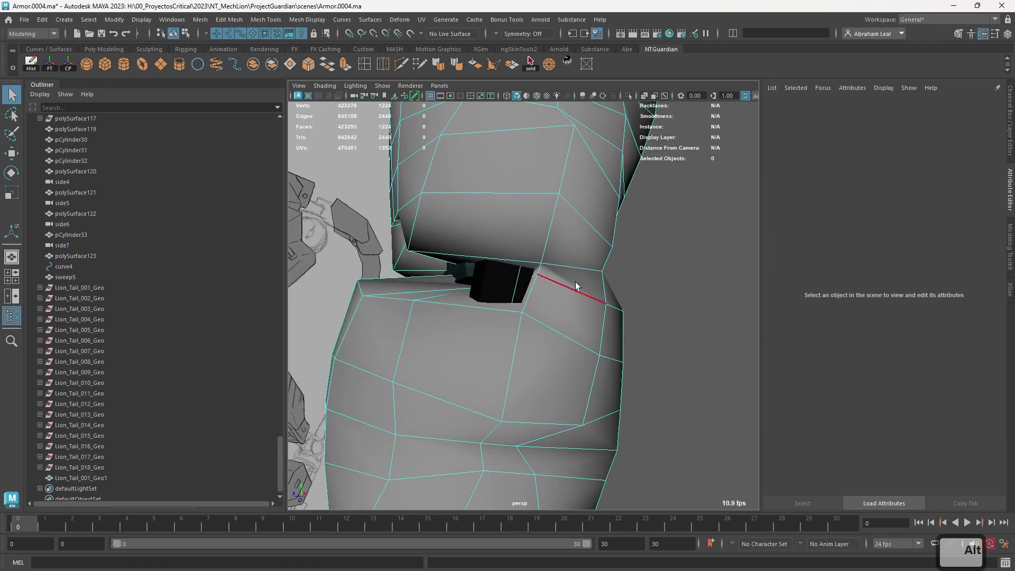
left_click(575, 281)
key("ctrl+Delete")
left_click_drag(575, 281, 654, 301, "alt")
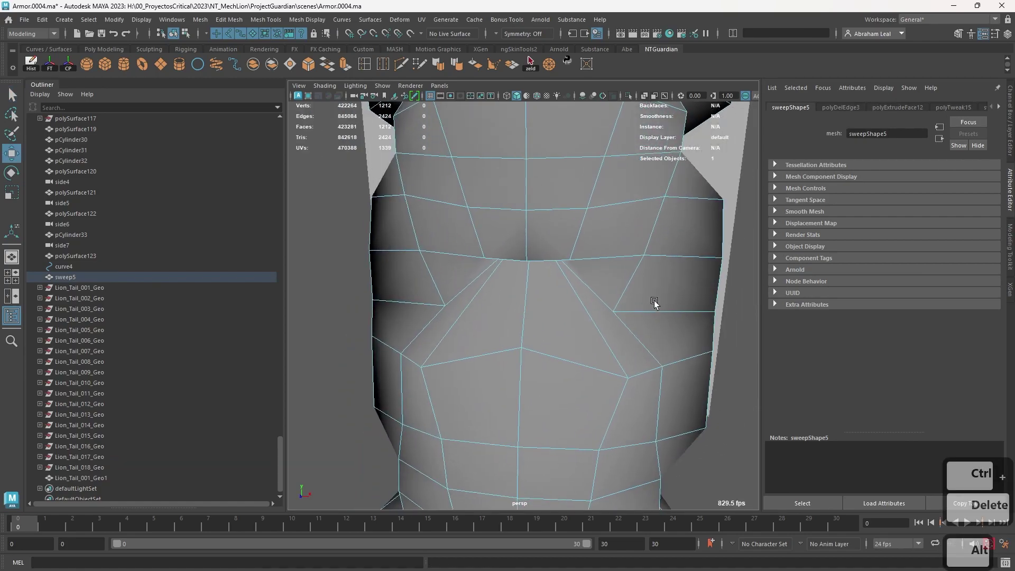
- Try to adjust the edges at the pinched crease of the tube in smooth preview, and undo the last changes
key("3")
left_click(587, 316)
key("1")
left_click_drag(587, 316, 637, 235, "alt")
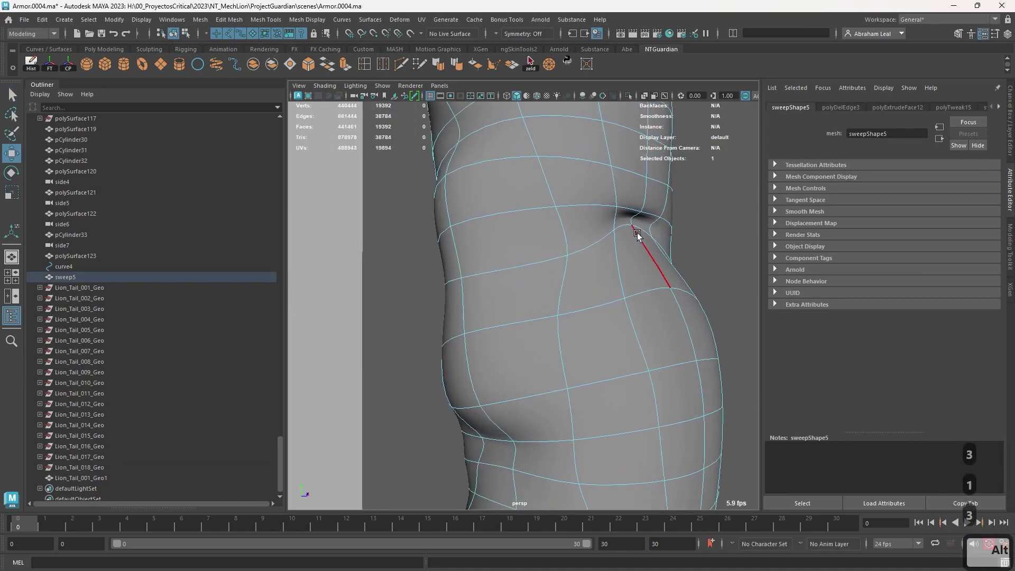
right_click_drag(589, 216, 625, 220)
left_click(646, 227, "shift")
left_click_drag(645, 228, 669, 215, "alt")
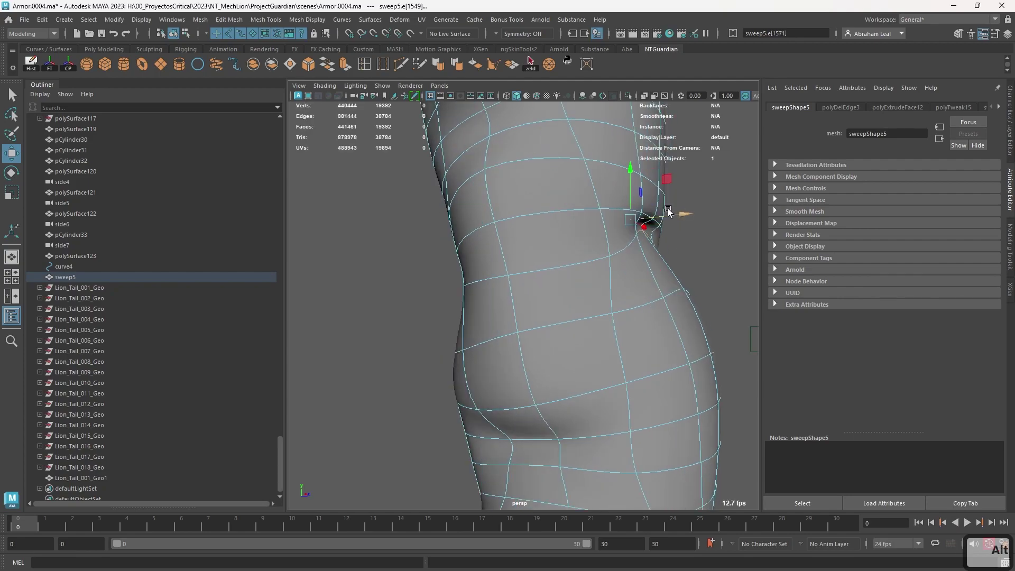
key("ctrl+z")
key("ctrl+z")
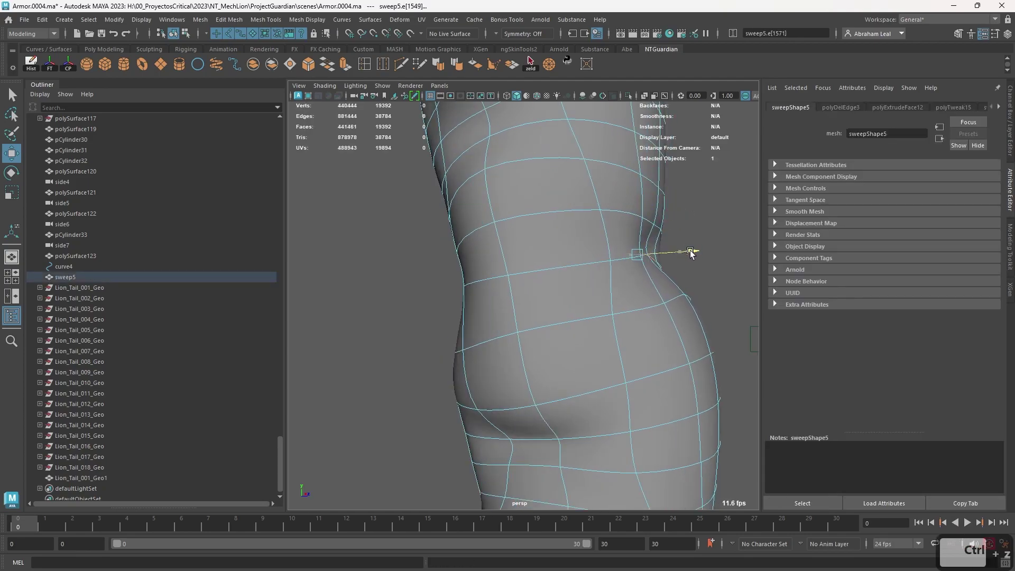
- Examine the smoothed tube along its whole length down to the tail tip
left_click(713, 206)
right_click_drag(712, 206, 614, 433, "alt")
left_click_drag(614, 433, 538, 227, "alt")
right_click_drag(538, 226, 468, 223, "alt")
left_click_drag(468, 223, 534, 225, "alt")
right_click_drag(534, 225, 560, 327, "alt")
left_click_drag(560, 328, 571, 296, "alt")
right_click_drag(570, 296, 609, 440, "alt")
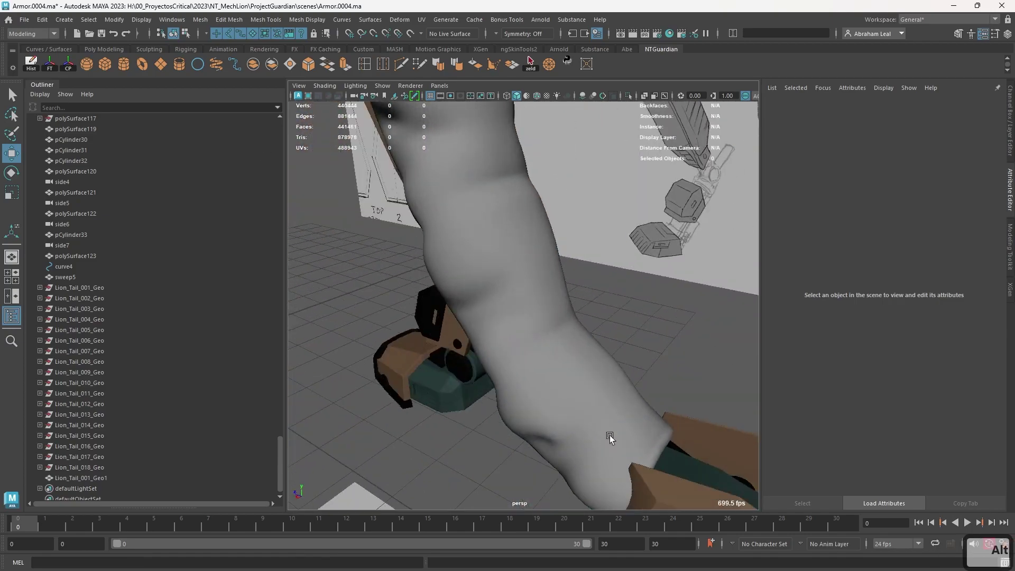
middle_click_drag(610, 439, 580, 324, "alt")
- Reposition the ring of faces at the tube's tail-tip end with Soft Select, working from the side view
left_click(580, 324)
key("1")
left_click_drag(581, 324, 582, 365, "alt")
right_click_drag(578, 370, 577, 402)
left_click(573, 374)
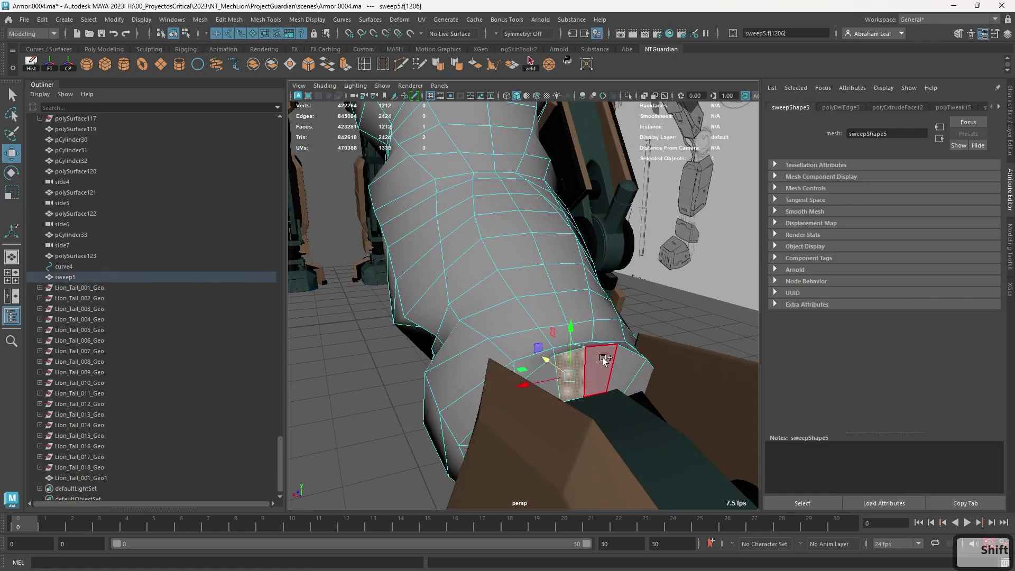
double_click(601, 359, "shift")
left_click_drag(602, 359, 665, 396, "alt")
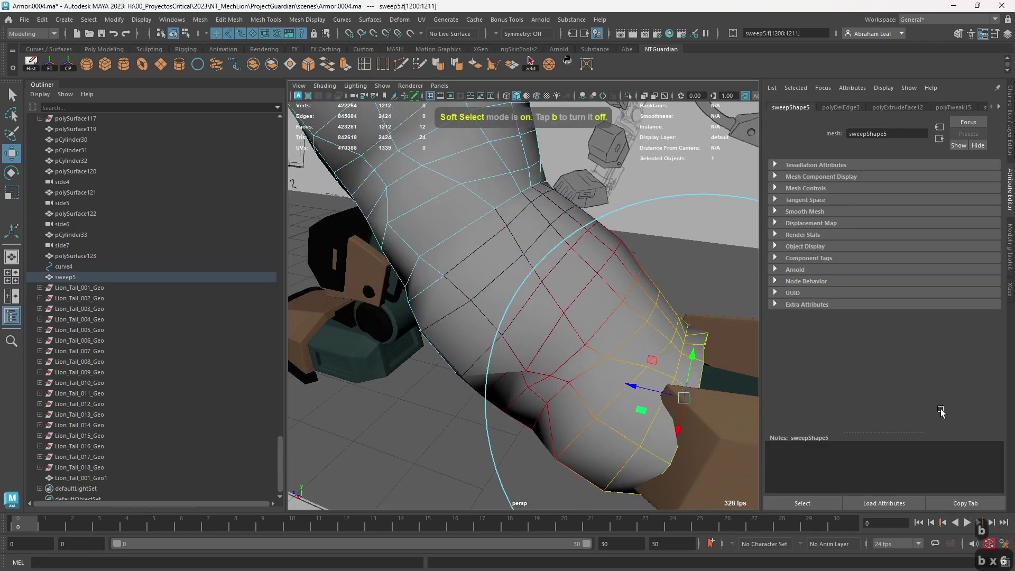
left_click_drag(552, 392, 600, 392)
right_click_drag(593, 390, 591, 453, "alt")
middle_click_drag(591, 453, 592, 358, "alt")
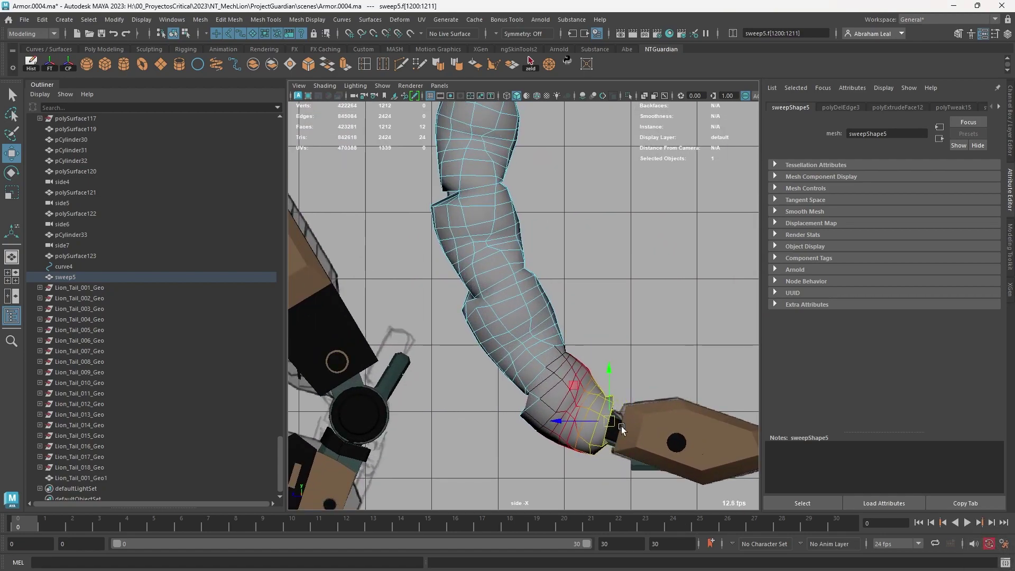
left_click(617, 258)
right_click_drag(617, 258, 565, 268, "alt")
key("space")
left_click_drag(548, 285, 587, 249)
left_click_drag(399, 236, 425, 288, "alt")
key("space")
left_click_drag(497, 285, 509, 248)
right_click_drag(468, 320, 410, 205, "alt")
key("ctrl+z")
- Examine the reshaped tube against the tail and body in both smoothed and unsmoothed display
left_click_drag(410, 205, 528, 232, "alt")
left_click(557, 448)
left_click_drag(587, 417, 534, 439, "alt")
right_click_drag(534, 438, 578, 442, "alt")
left_click_drag(578, 442, 688, 232, "alt")
left_click_drag(683, 316, 500, 309, "alt")
left_click(500, 310)
left_click_drag(584, 312, 533, 294, "alt")
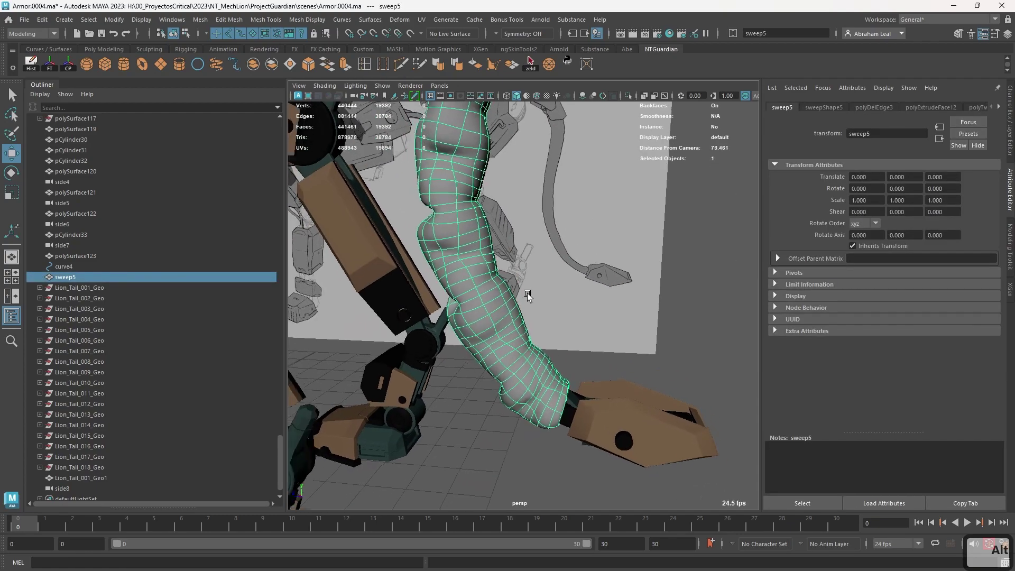
left_click(619, 363)
left_click_drag(618, 364, 534, 317, "alt")
middle_click_drag(476, 248, 549, 331, "alt")
right_click_drag(550, 330, 433, 317, "alt")
left_click(573, 262)
left_click_drag(572, 263, 545, 316, "alt")
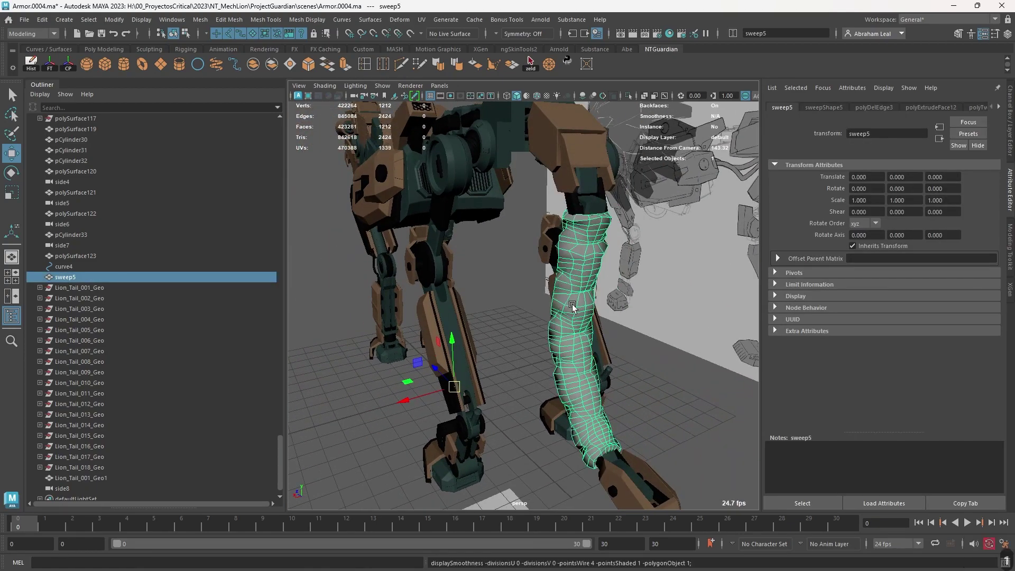
right_click_drag(573, 306, 433, 307, "alt")
left_click_drag(434, 307, 515, 308, "alt")
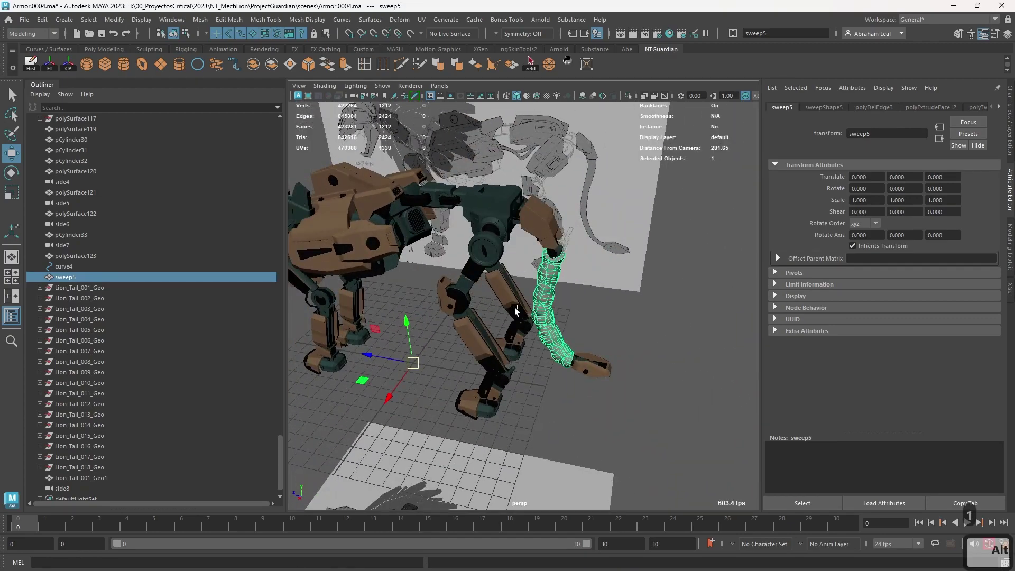
- Undo the tube's reshaping, extrusion and conform, the live surface, and the combining and unparenting of the tail segments
key("ctrl+z")
key("ctrl+z")
key("ctrl+z")
key("ctrl+z")
key("ctrl+z")
key("ctrl+z")
key("ctrl+z")
key("ctrl+z")
key("ctrl+z")
key("ctrl+z")
key("ctrl+z")
key("ctrl+z")
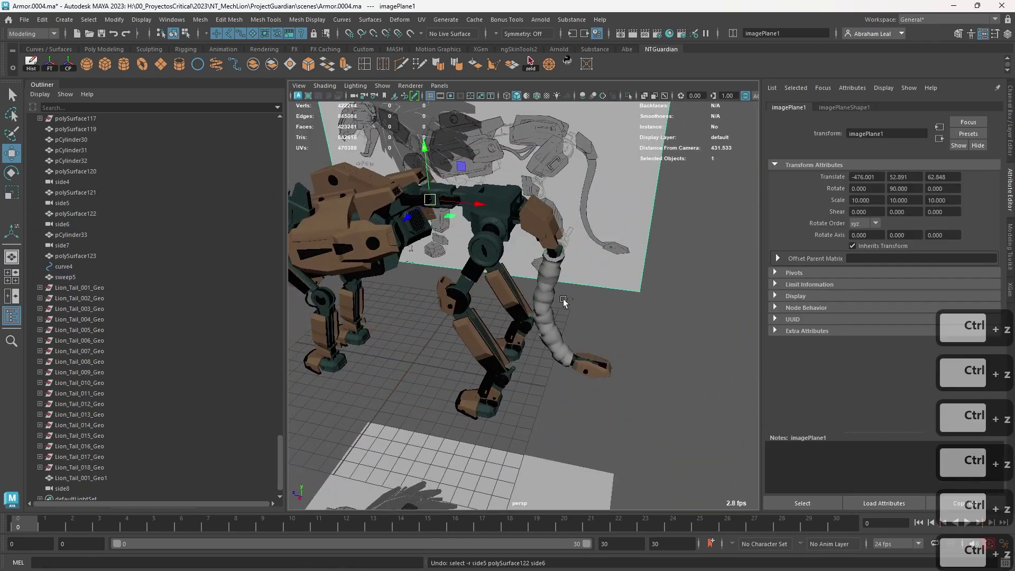
key("ctrl+z")
key("ctrl+z")
key("ctrl+z")
key("ctrl+z")
key("ctrl+z")
key("ctrl+z")
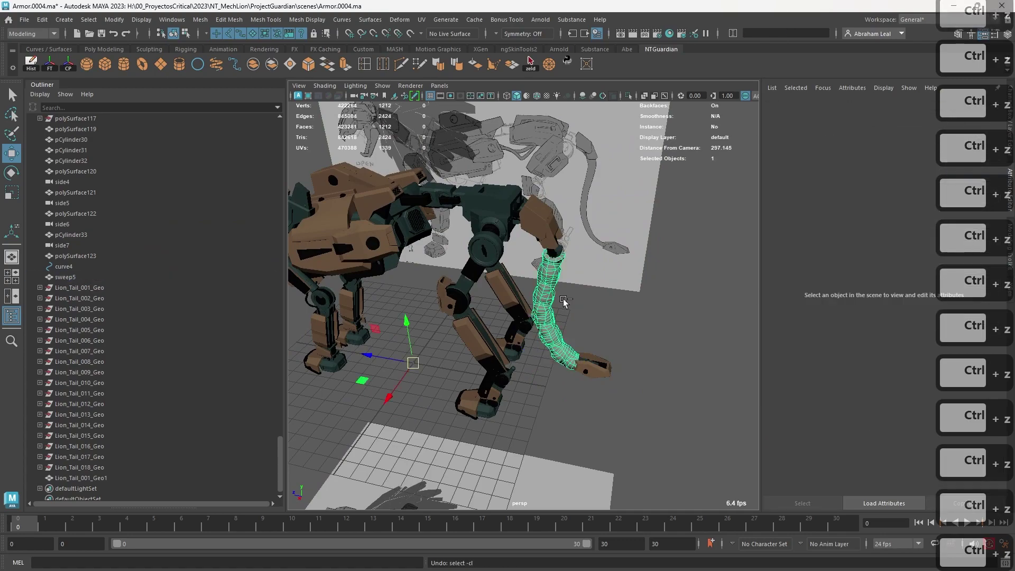
key("ctrl+z")
key("ctrl+z")
key("ctrl+z")
key("ctrl+z")
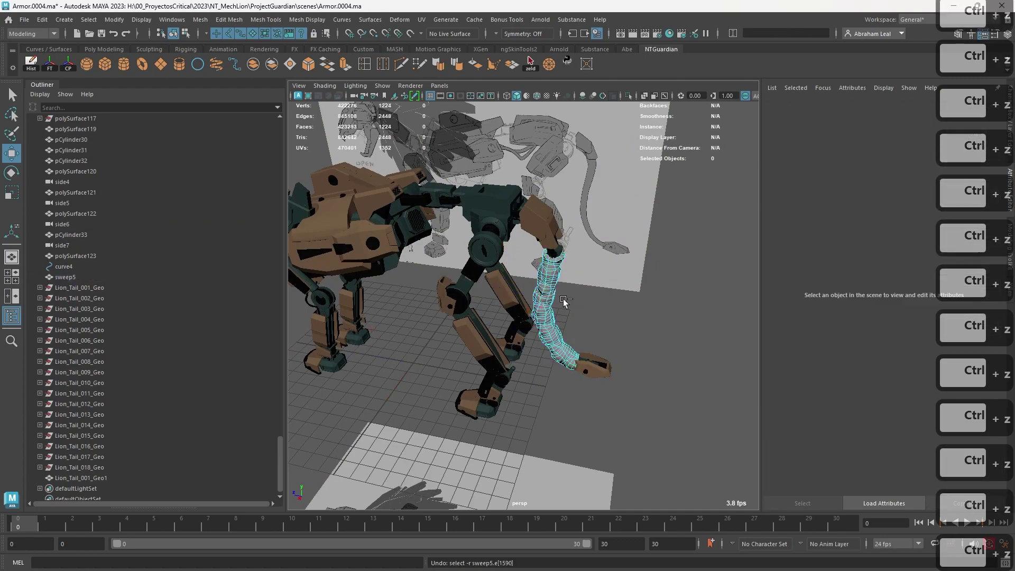
key("ctrl+z")
key("ctrl+z")
key("ctrl+z")
key("ctrl+z")
key("ctrl+z")
key("ctrl+z")
key("ctrl+z")
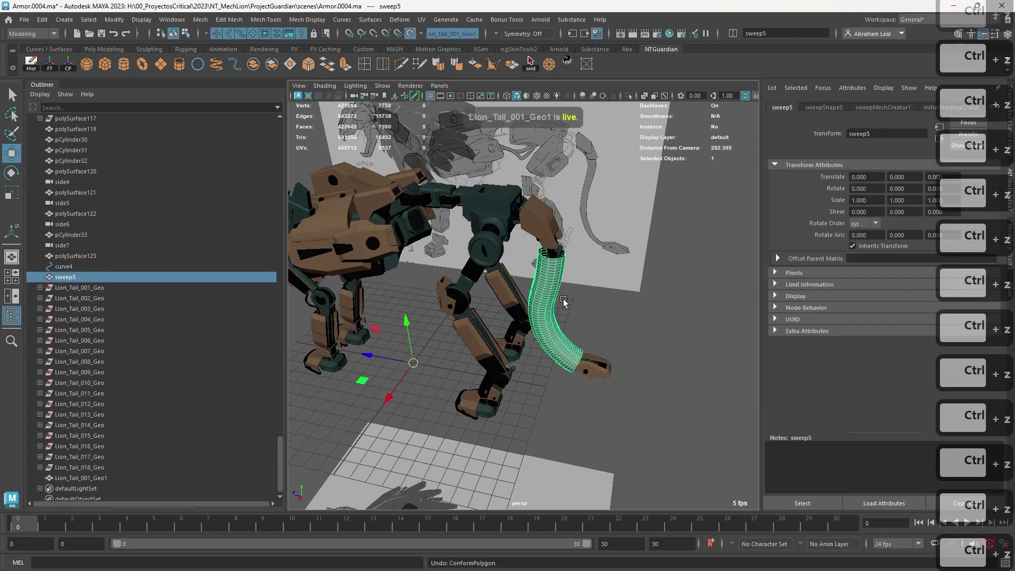
key("ctrl+z")
key("ctrl+z")
key("ctrl+z")
key("ctrl+z")
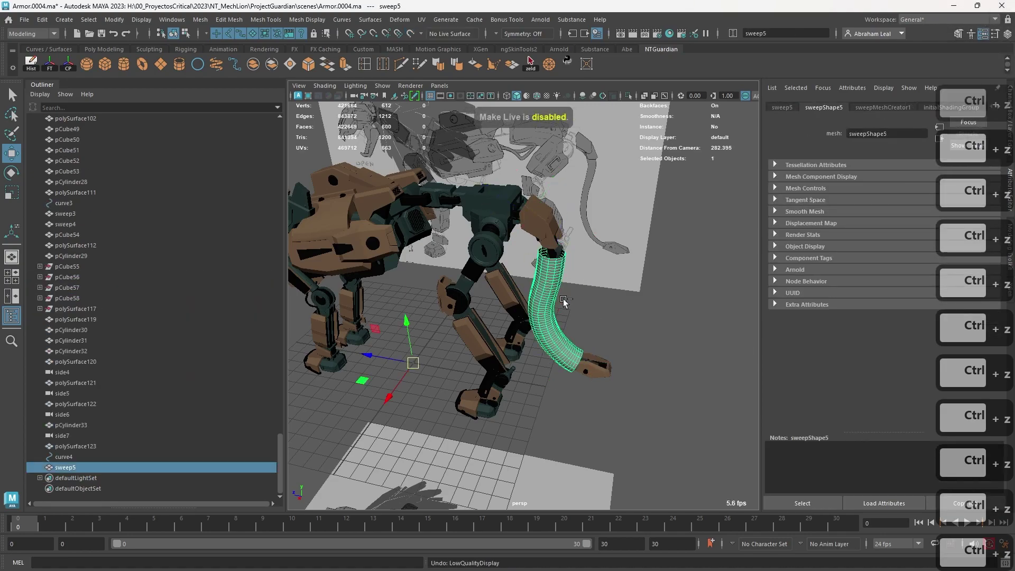
- Delete the sweep tube around the tail
left_click(679, 333)
left_click(544, 289)
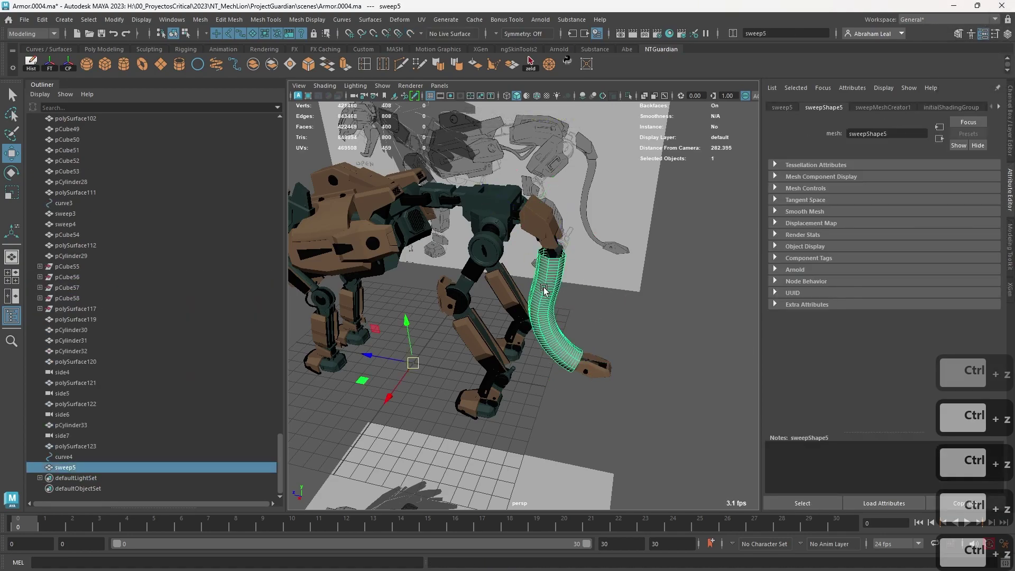
key("Delete")
left_click_drag(548, 288, 399, 217, "alt")
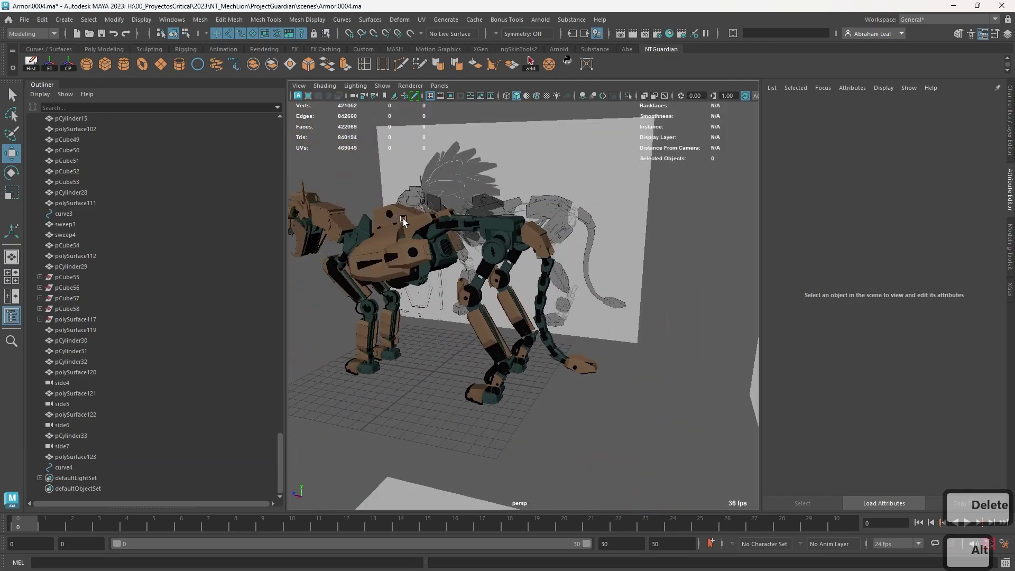
right_click_drag(398, 218, 510, 305, "alt")
left_click_drag(510, 306, 493, 252, "alt")
left_click_drag(602, 279, 596, 365, "alt")
right_click_drag(596, 365, 541, 400, "alt")
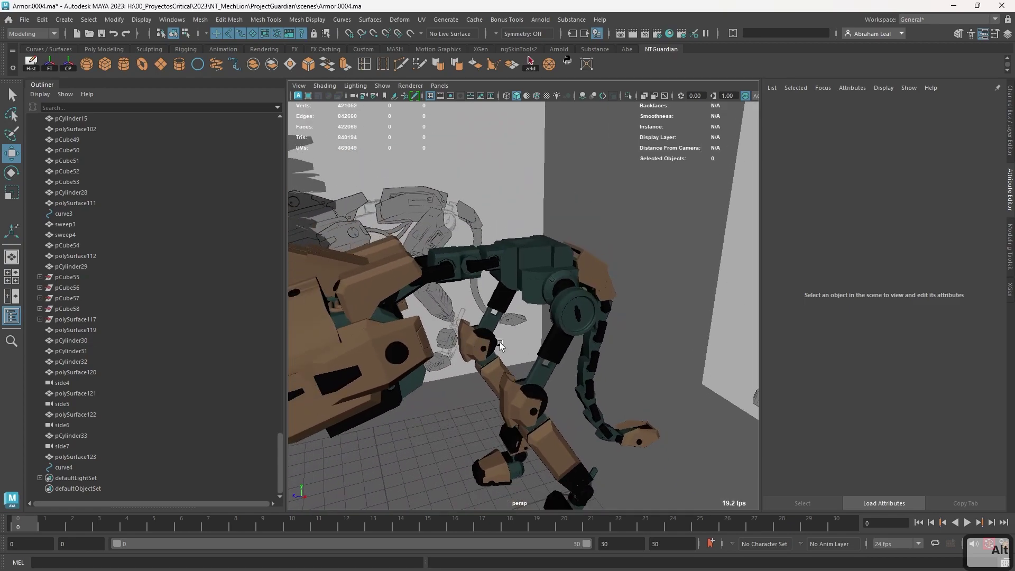
left_click_drag(562, 332, 512, 252, "alt")
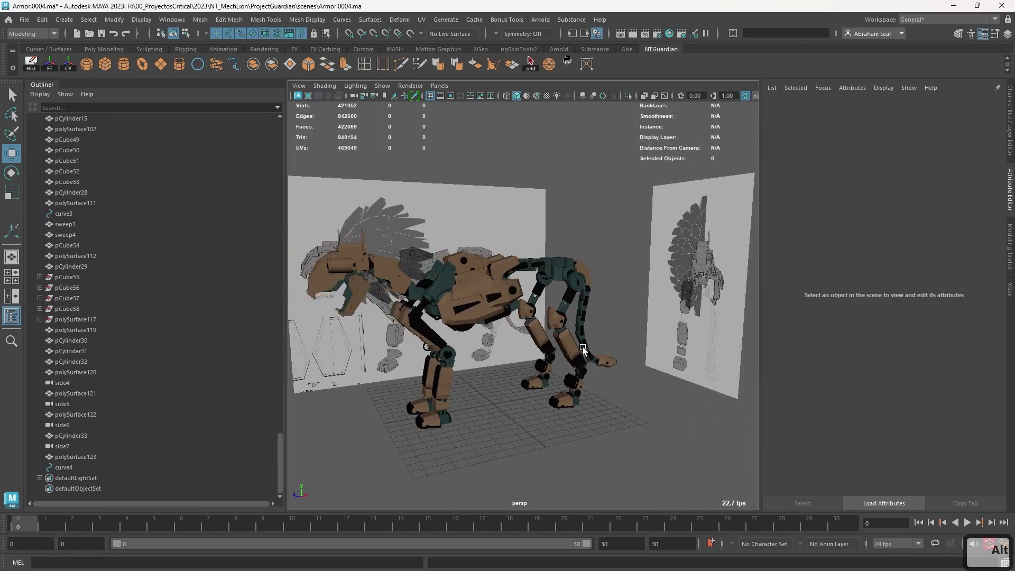